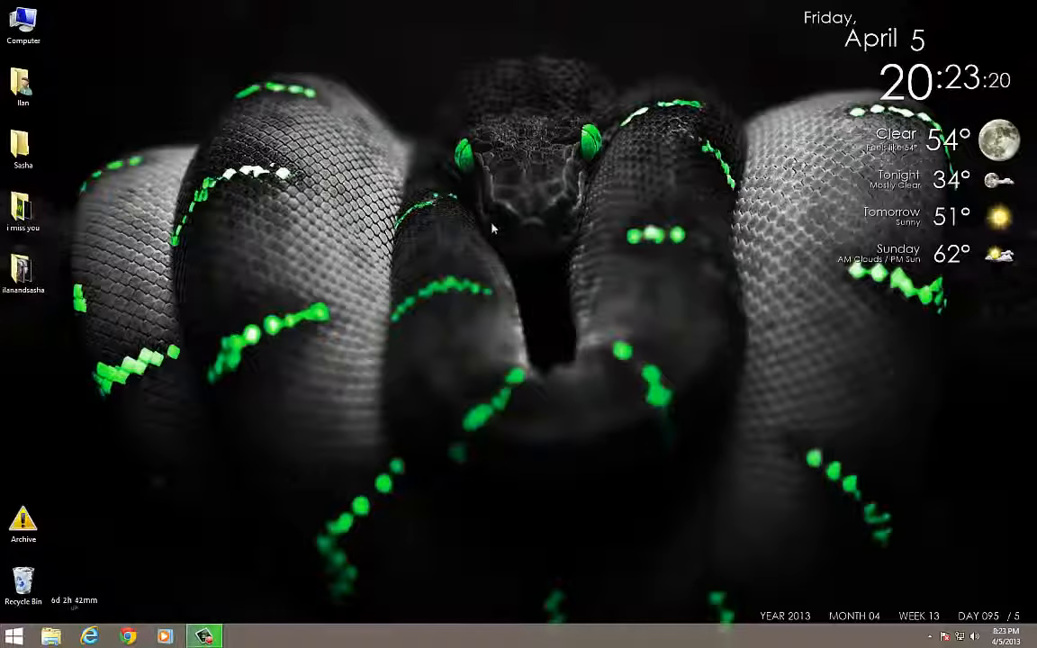
# Open and dismiss the desktop context menu several times, then launch Internet Explorer from the taskbar
pyautogui.rightClick(217, 390)
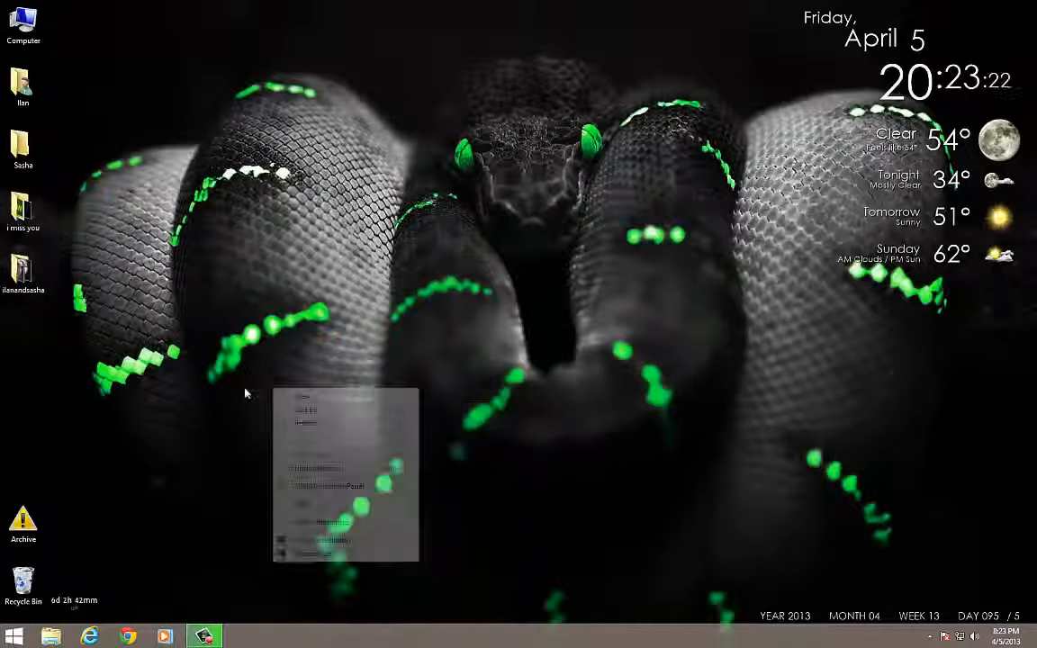
pyautogui.rightClick(100, 385)
pyautogui.rightClick(594, 378)
pyautogui.rightClick(508, 393)
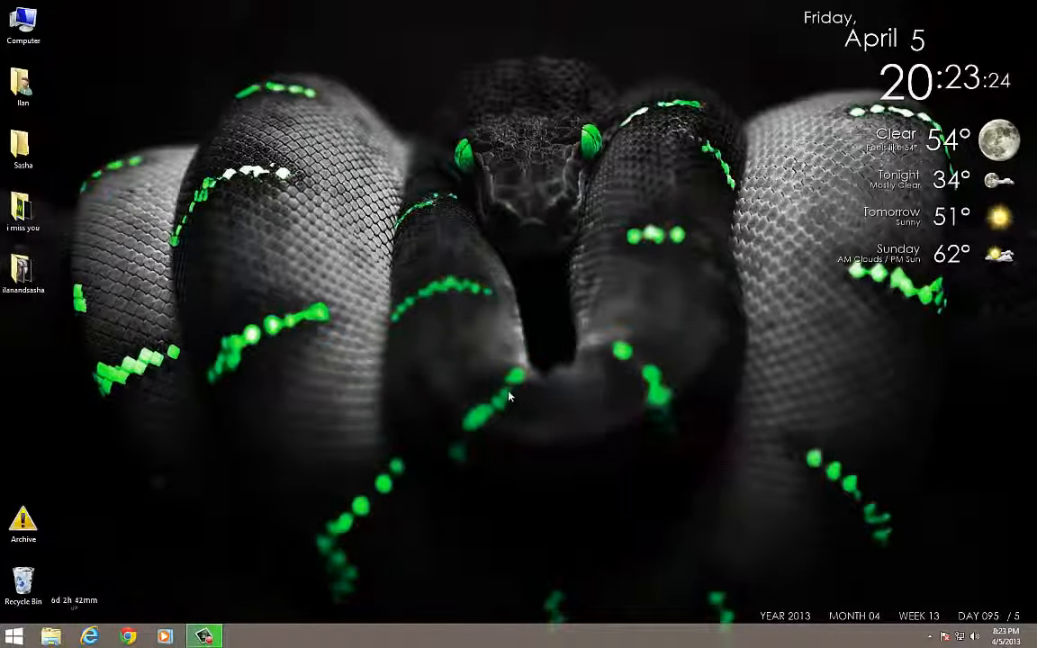
pyautogui.rightClick(378, 394)
pyautogui.rightClick(292, 394)
pyautogui.click(222, 397)
pyautogui.rightClick(457, 326)
pyautogui.click(498, 276)
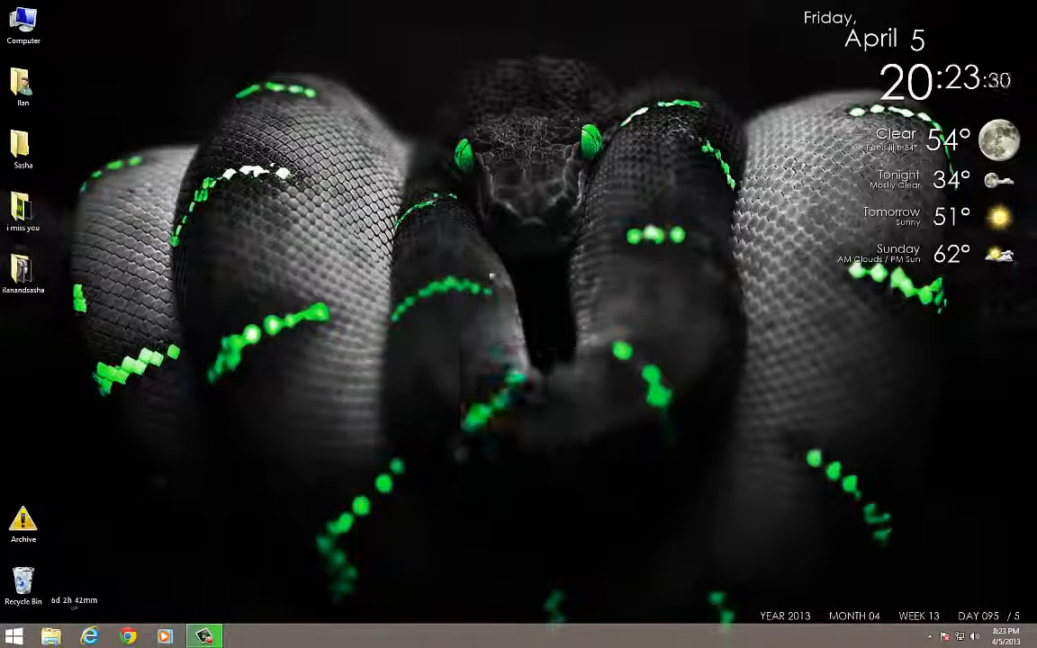
pyautogui.rightClick(349, 271)
pyautogui.click(280, 308)
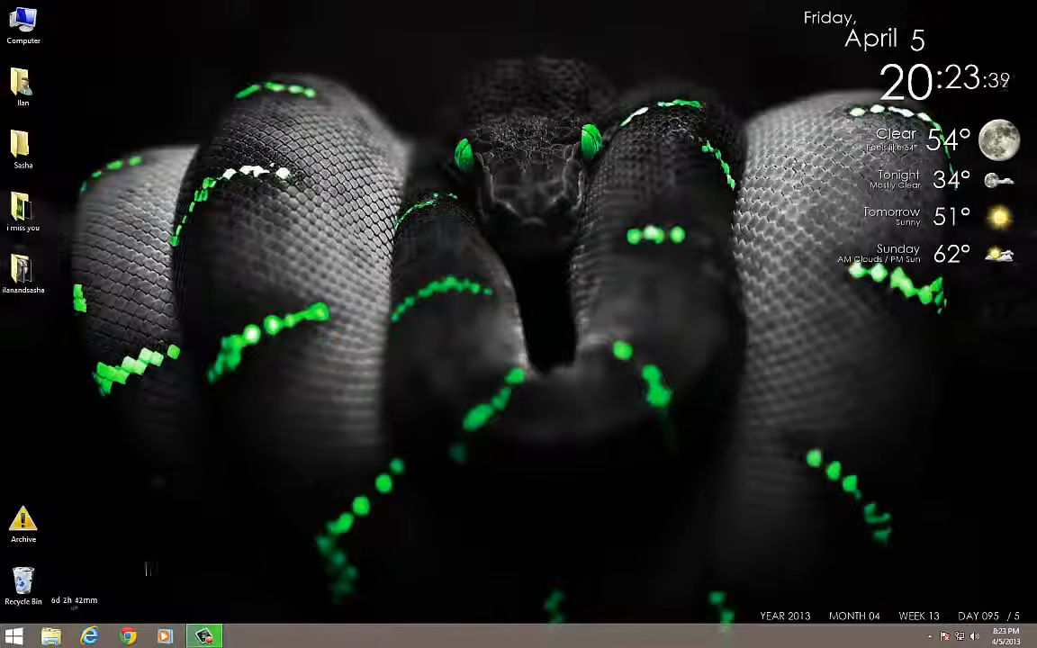
pyautogui.click(91, 637)
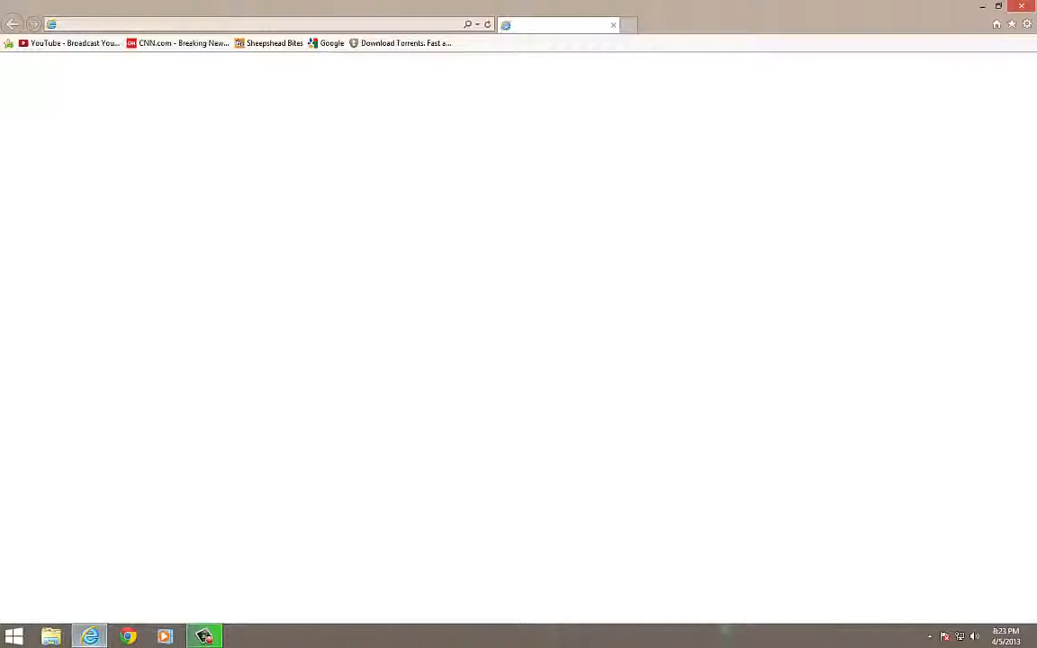
# Search Google for 'skydrive' and follow the result to the SkyDrive sign-in page
pyautogui.click(257, 26)
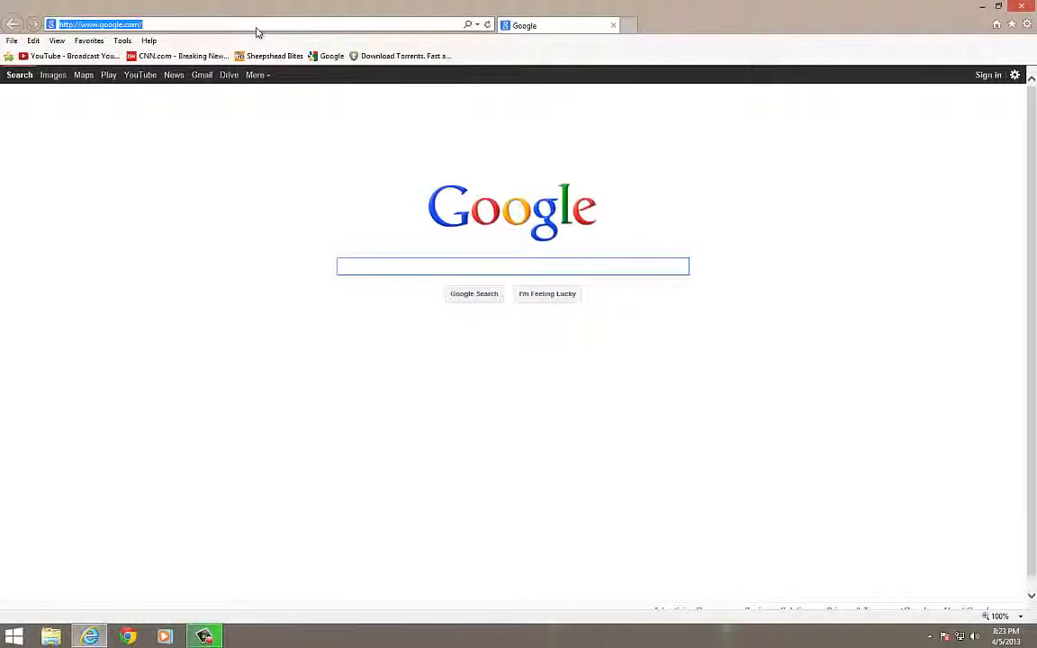
pyautogui.write('skydri')
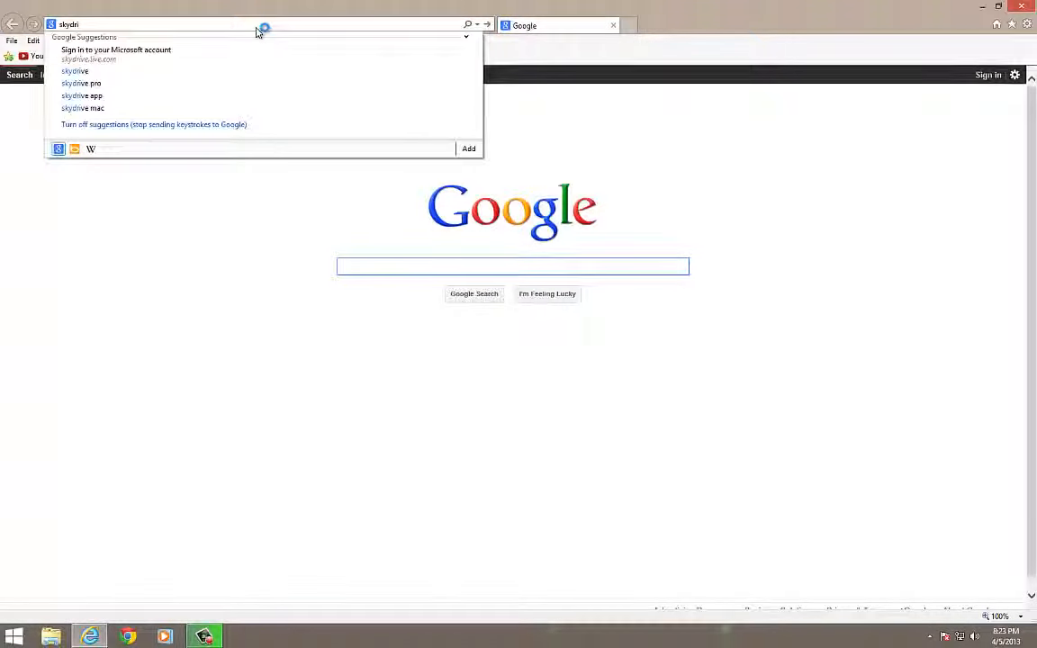
pyautogui.press('Down')
pyautogui.press('Return')
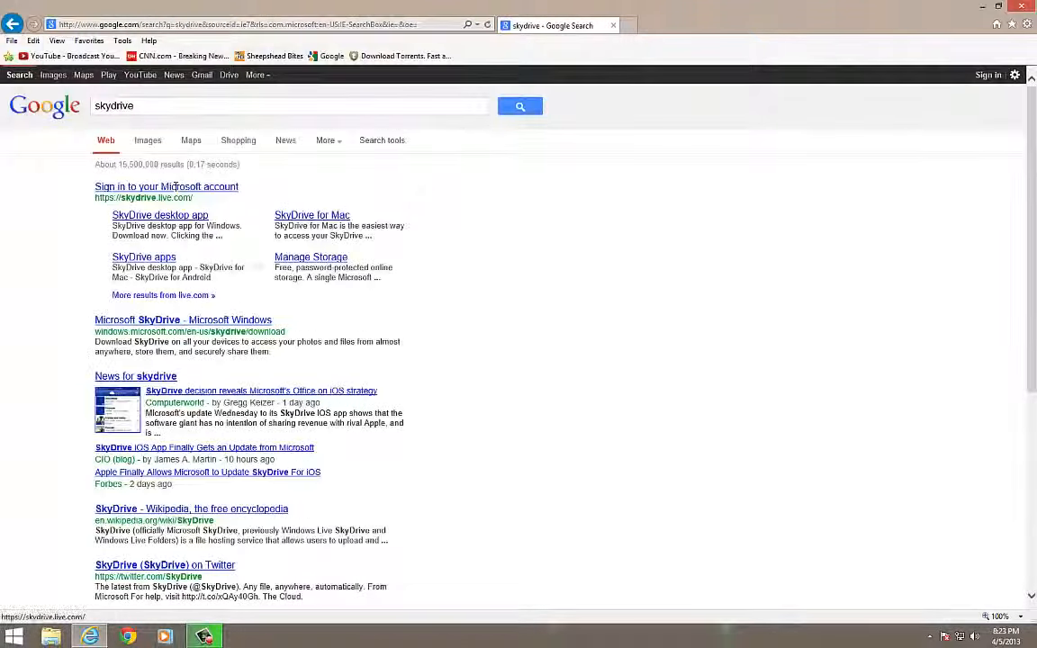
pyautogui.click(148, 180)
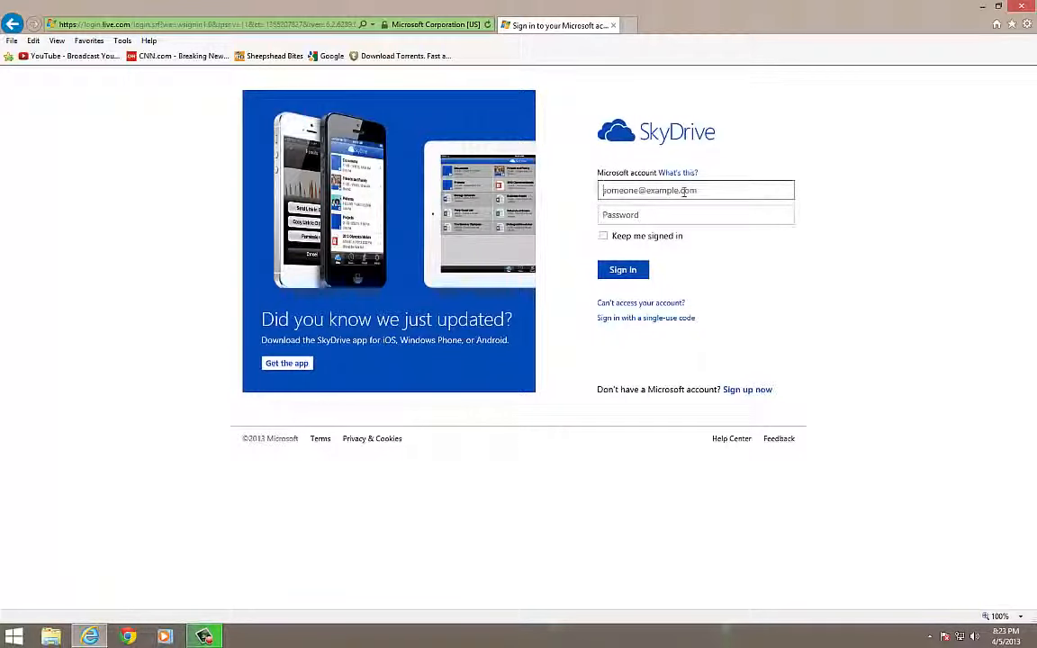
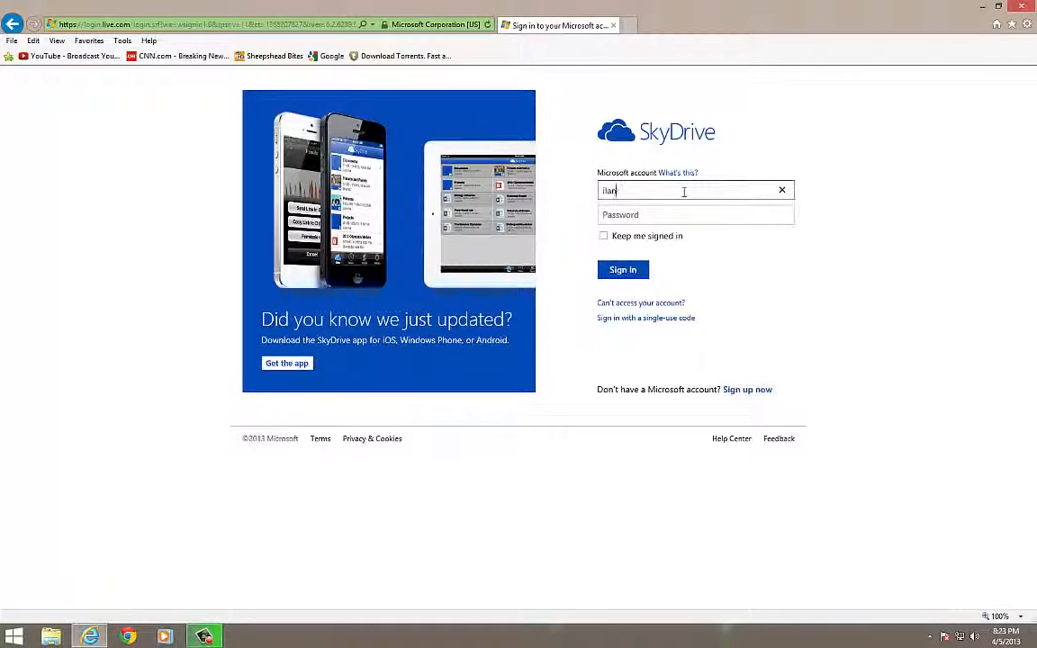
# Sign in to SkyDrive with the account e-mail address and password
pyautogui.press('Tab')
pyautogui.write('***')
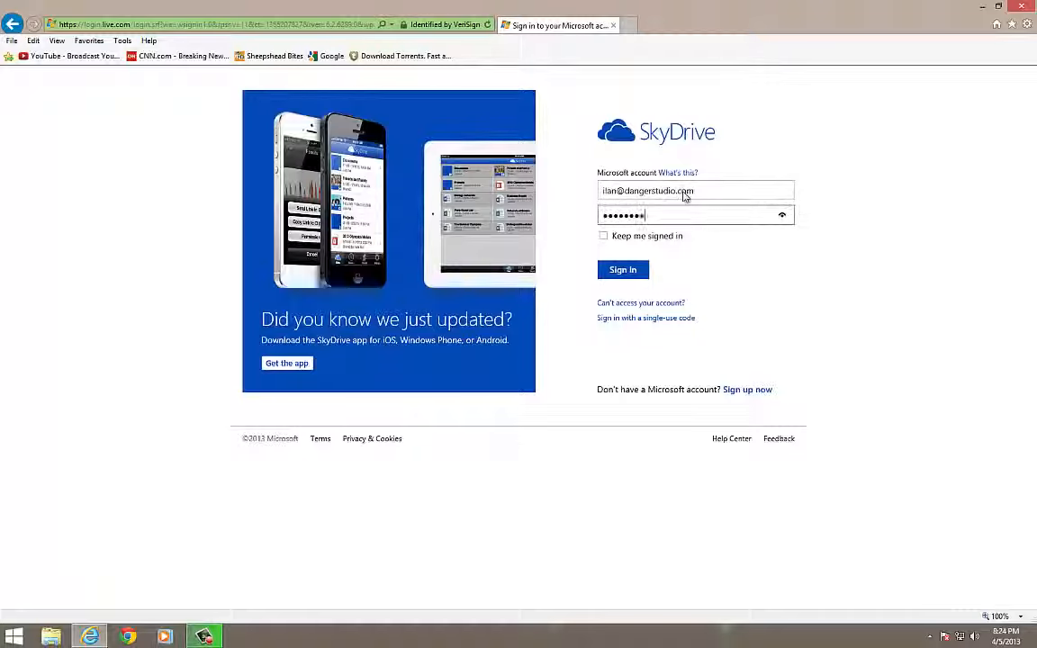
pyautogui.write('******')
pyautogui.press('Return')
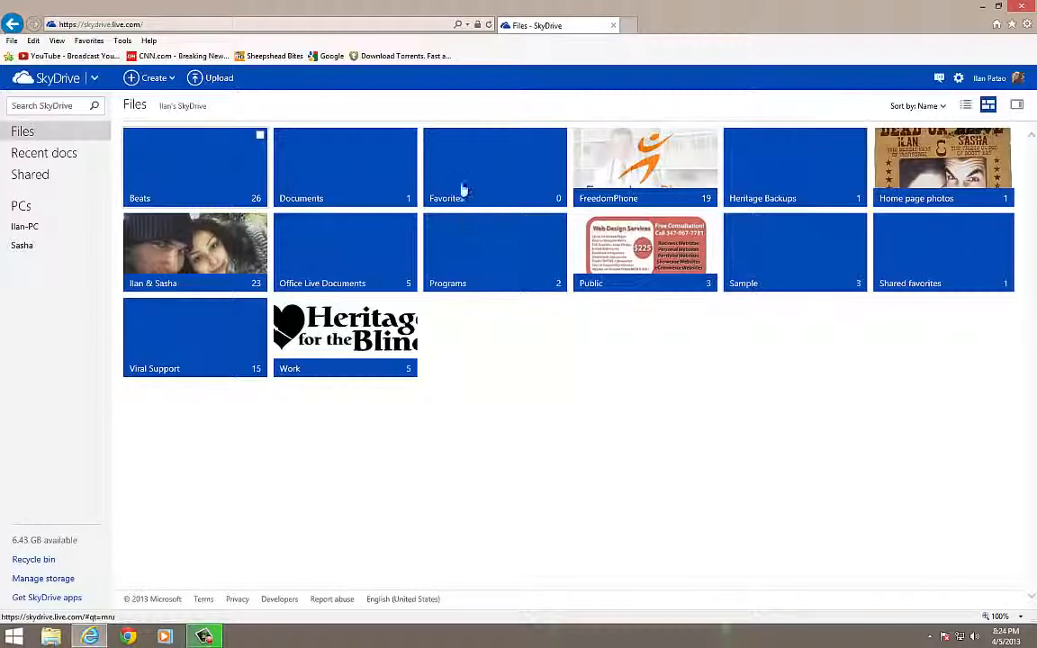
# Create a new Excel survey workbook named 'YouTube Form'
pyautogui.click(153, 78)
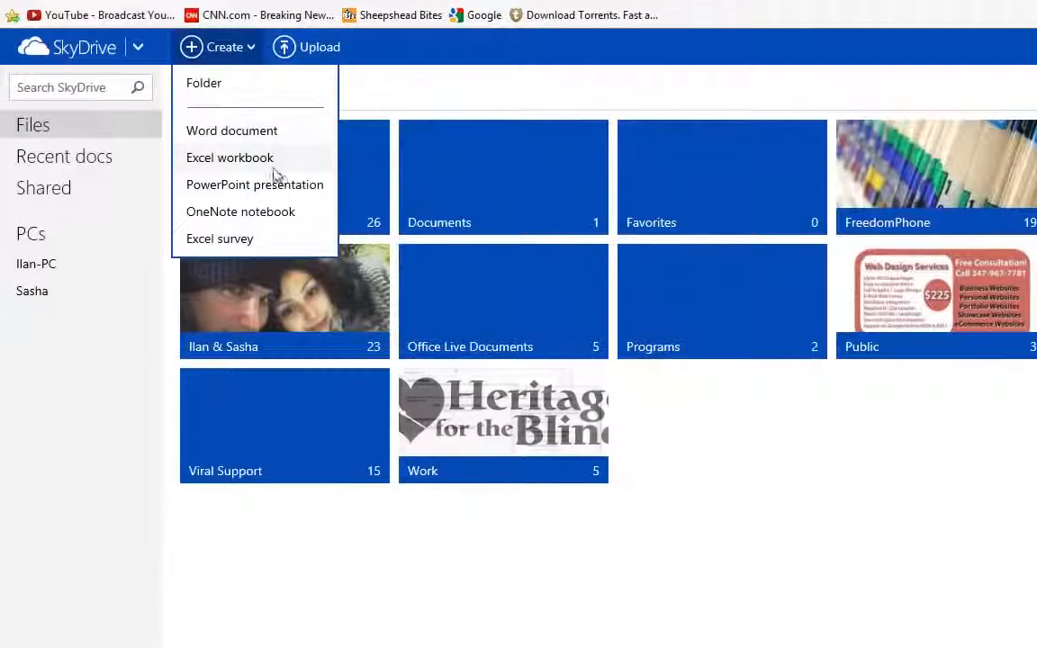
pyautogui.click(236, 244)
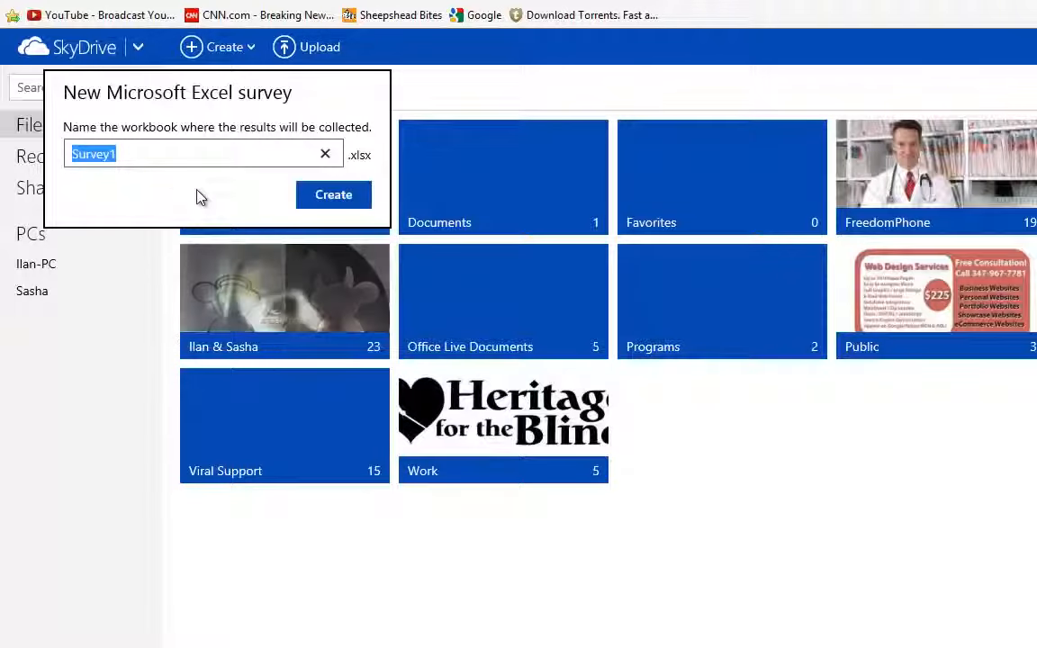
pyautogui.write('Y')
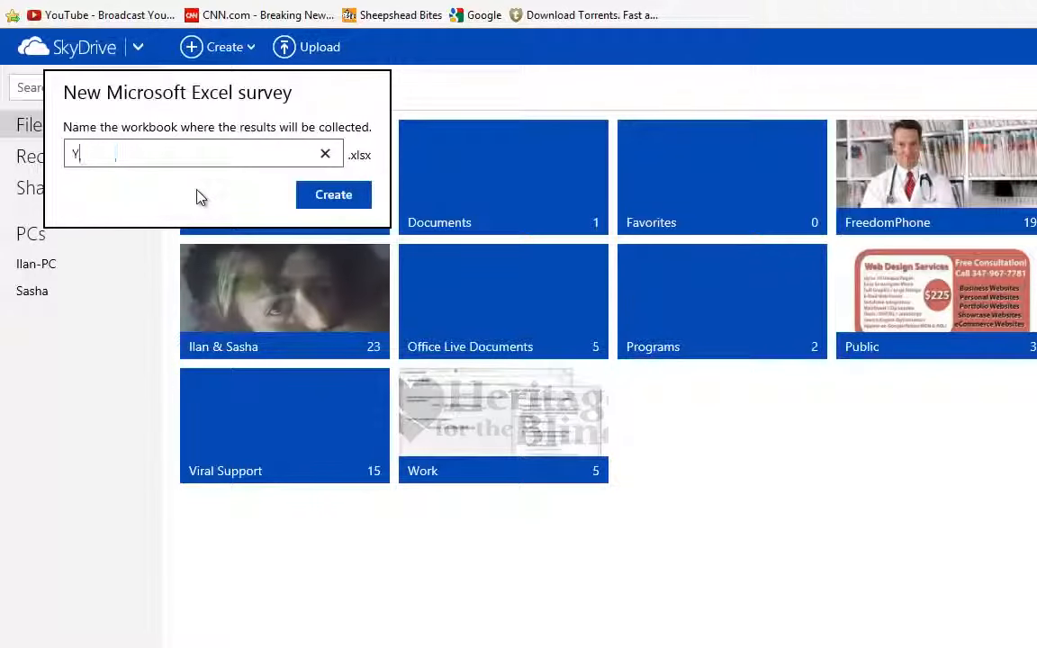
pyautogui.write('ouTube Form')
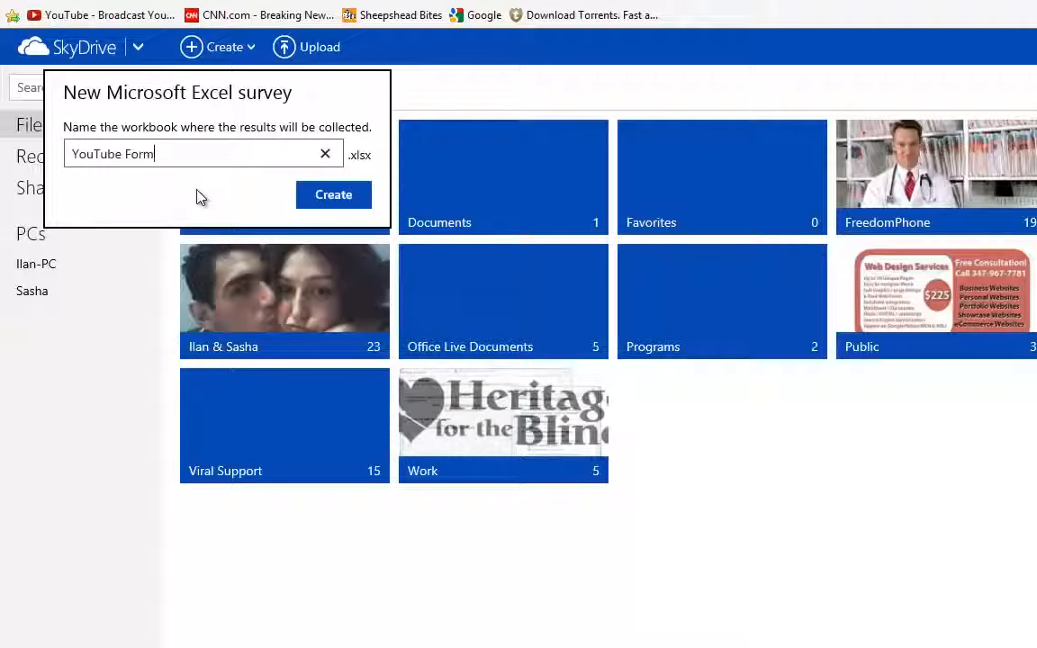
pyautogui.click(315, 196)
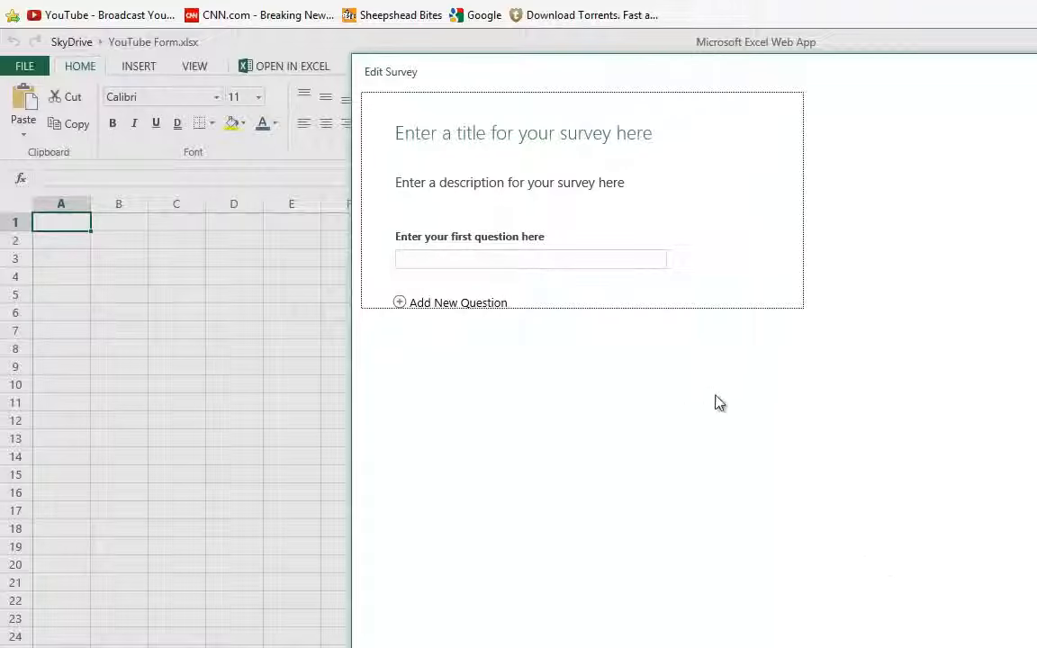
# Title the survey 'Contact Me' and add the 'Enter your information below…' callback description
pyautogui.click(519, 146)
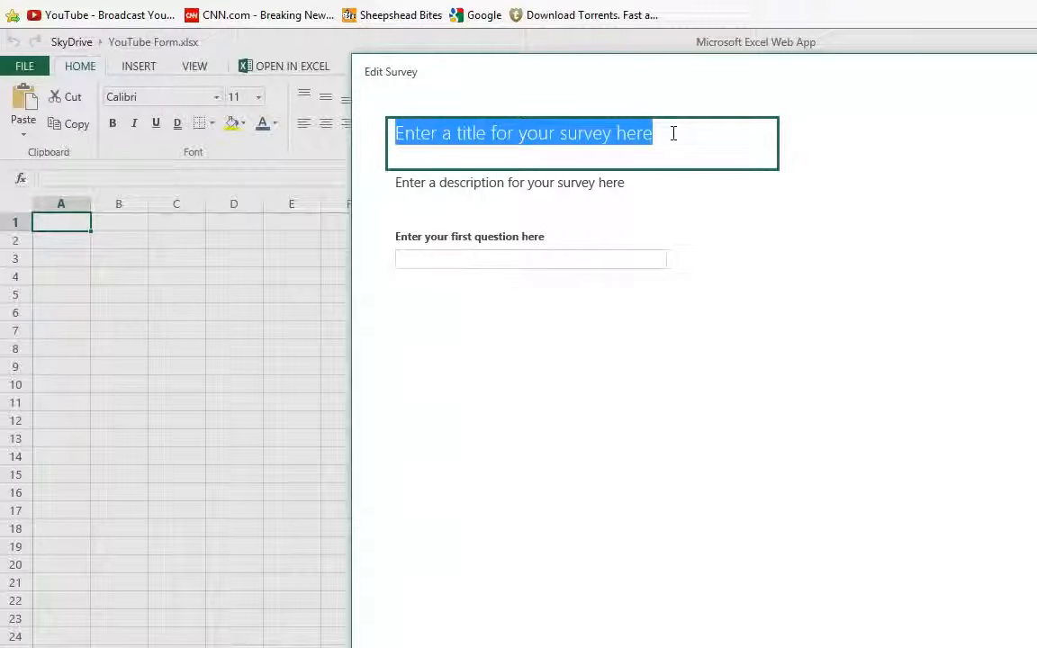
pyautogui.write('Conta')
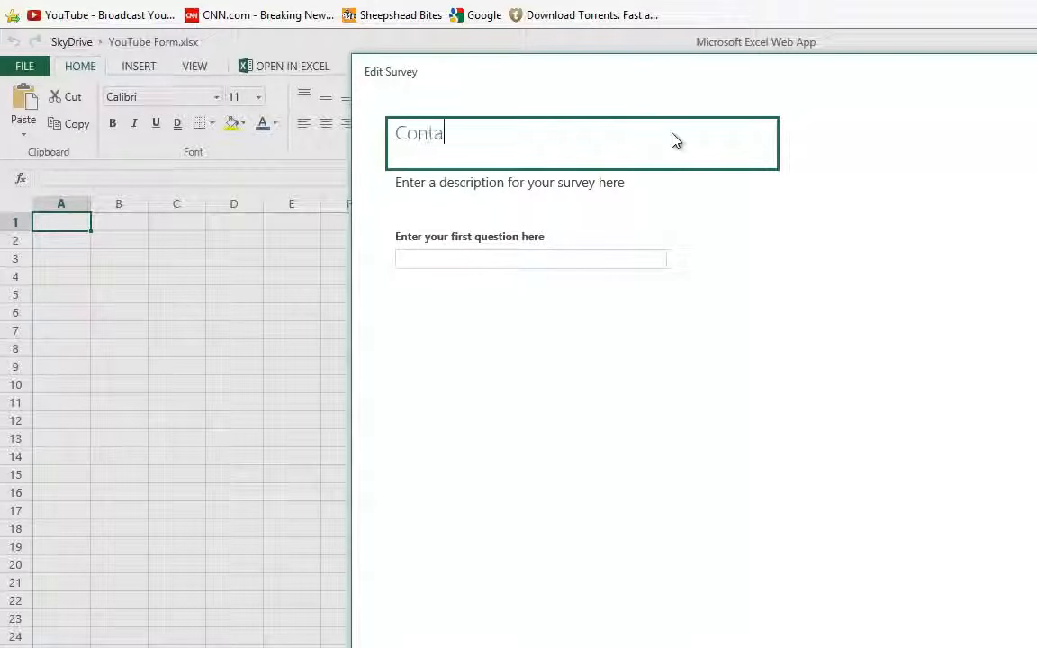
pyautogui.write('ct Me')
pyautogui.click(572, 194)
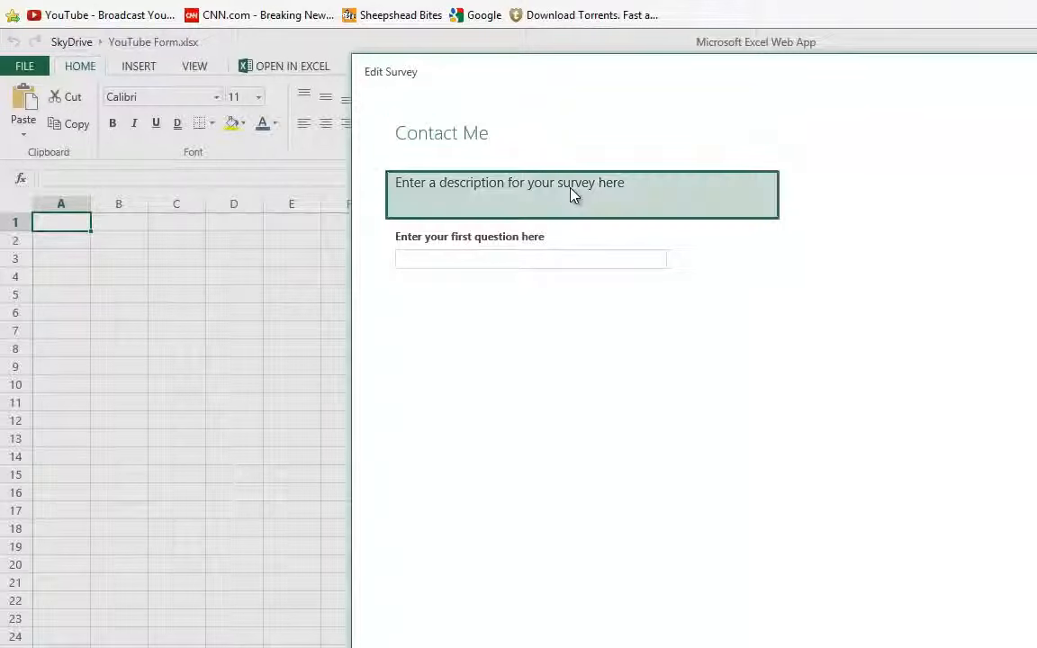
pyautogui.write('Enter')
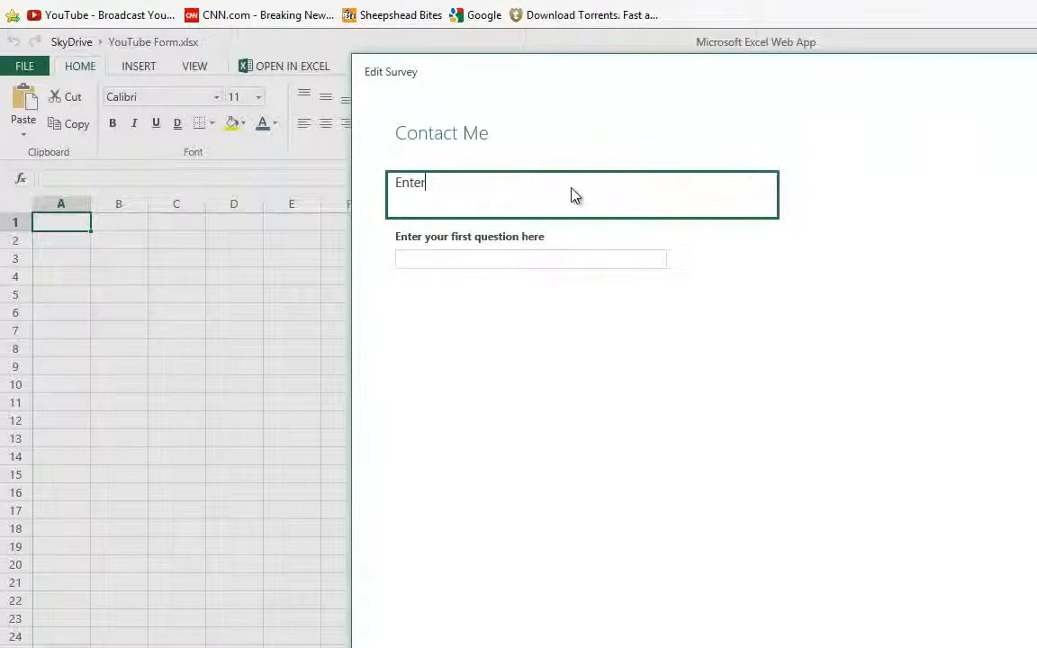
pyautogui.write(' your information belo')
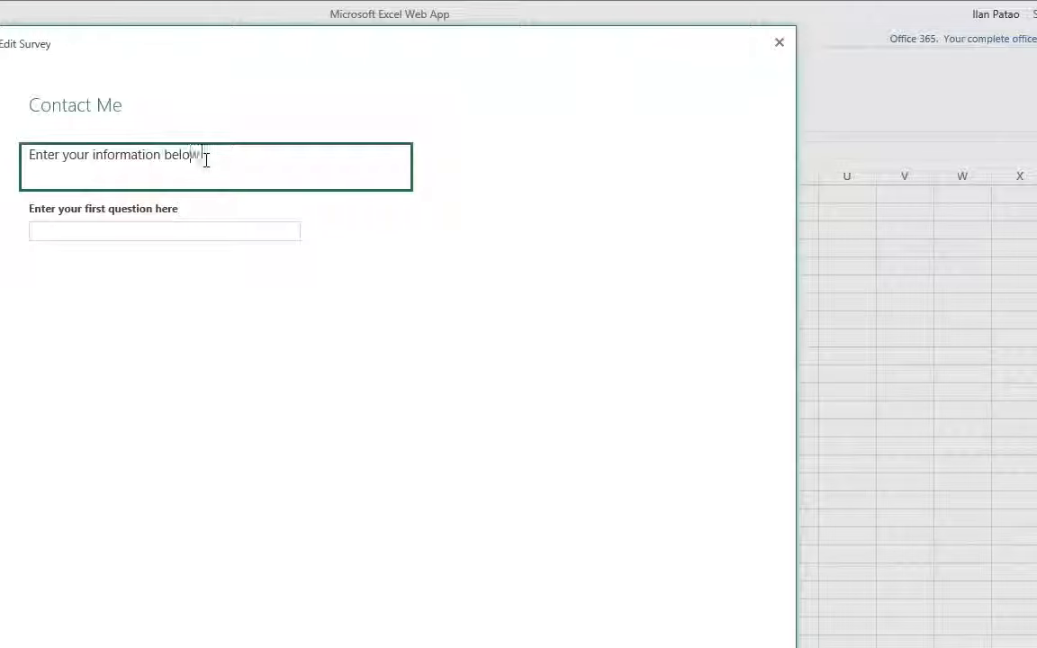
pyautogui.write('w, and someone ')
pyautogui.write('shortly con')
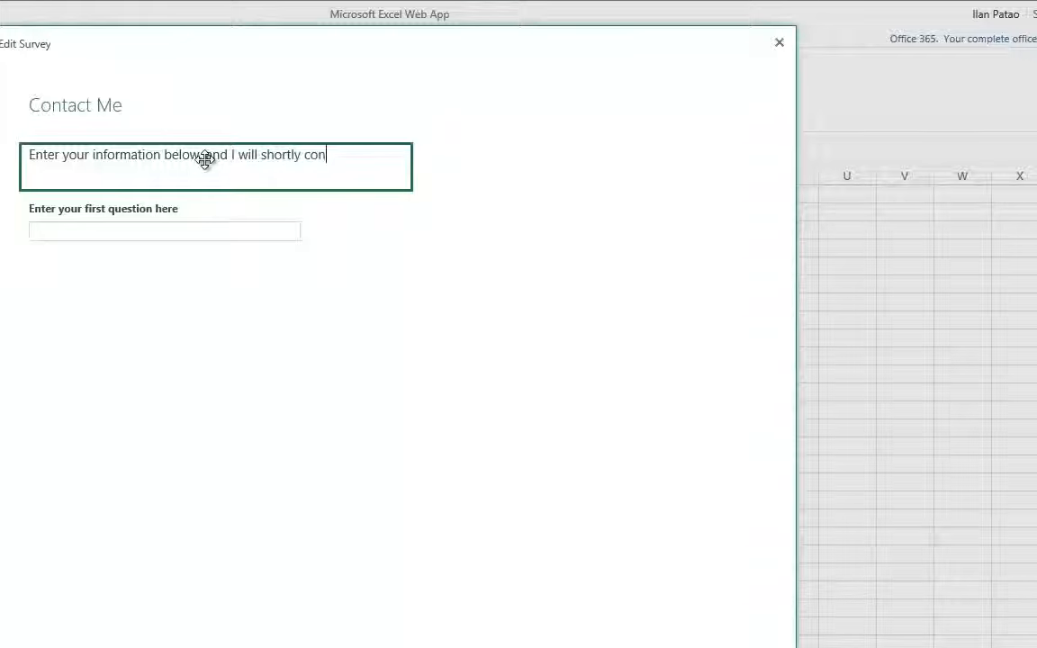
pyautogui.write('tact you back')
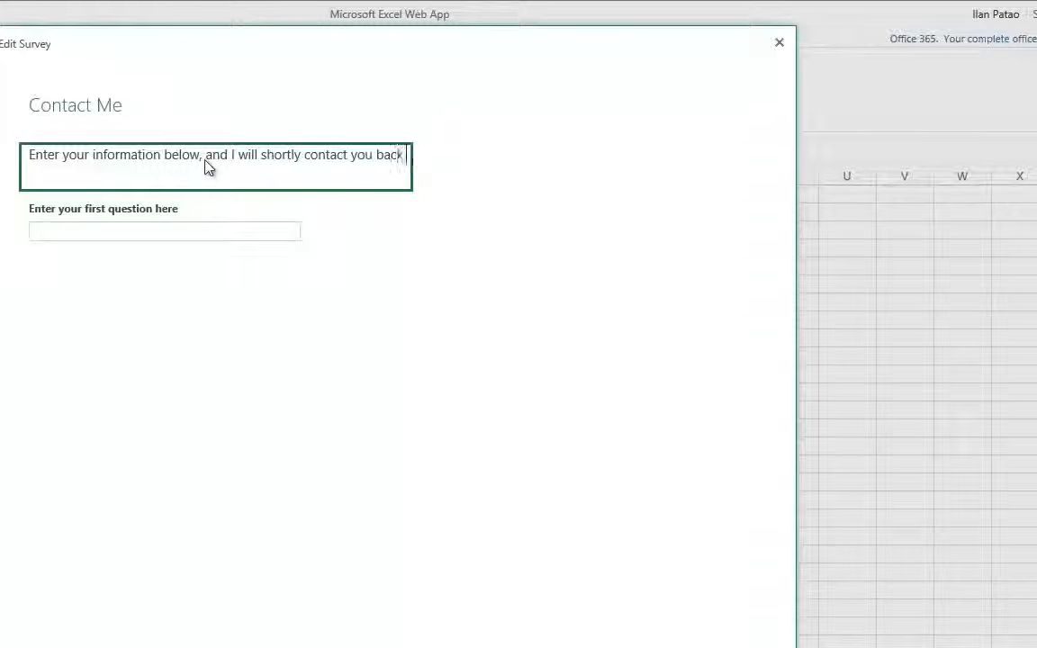
pyautogui.write('.')
# Make the first question a required Text question titled 'Your Name'
pyautogui.click(120, 237)
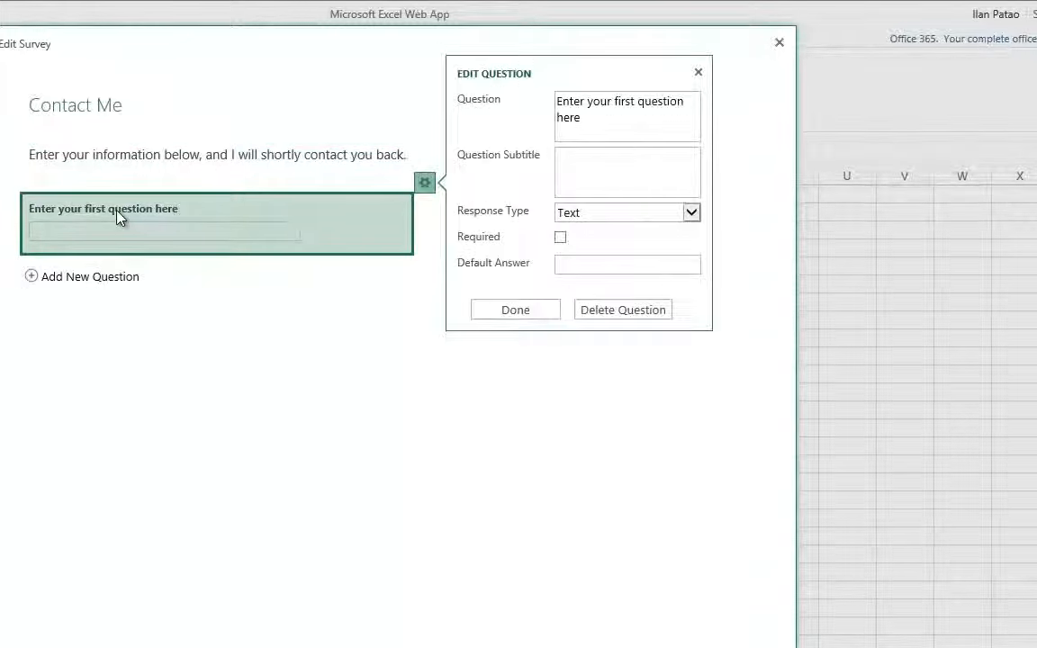
pyautogui.moveTo(613, 127); pyautogui.dragTo(456, 104)
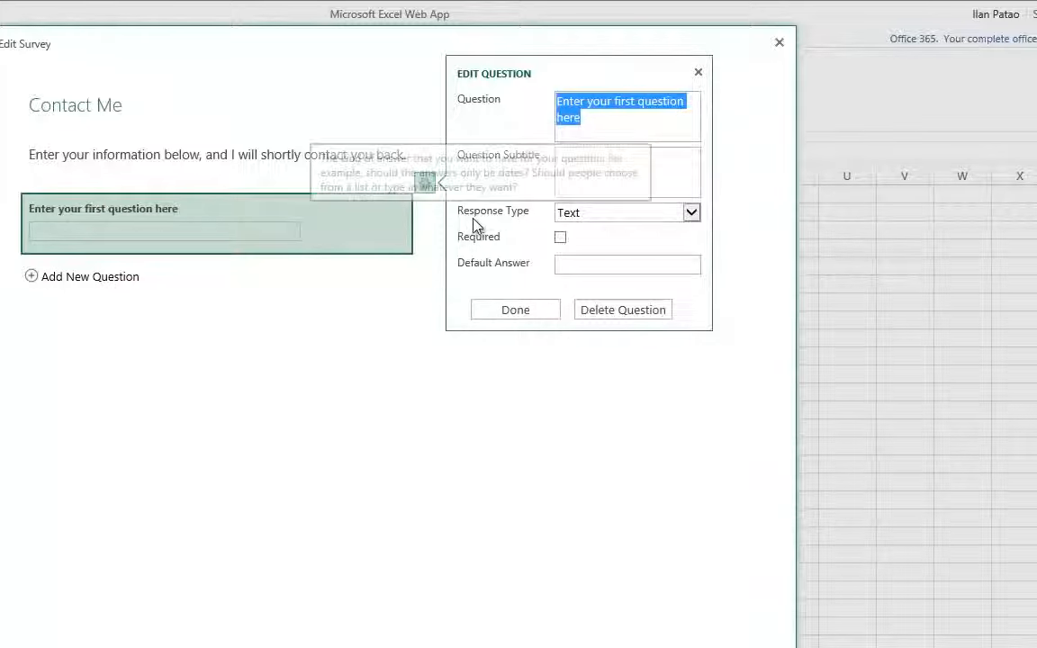
pyautogui.click(577, 219)
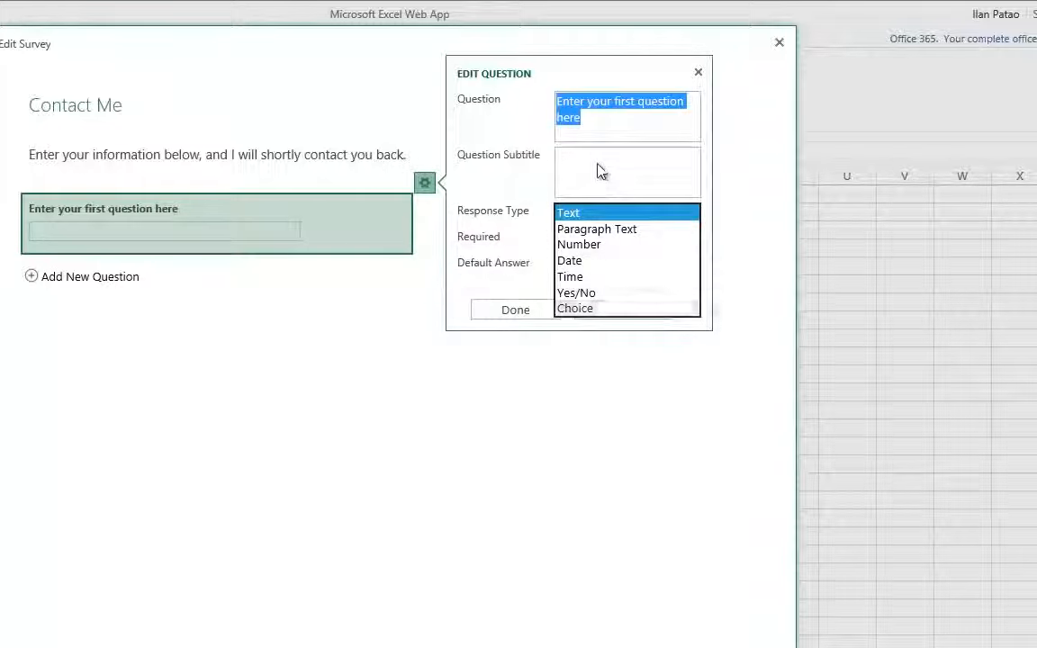
pyautogui.click(601, 171)
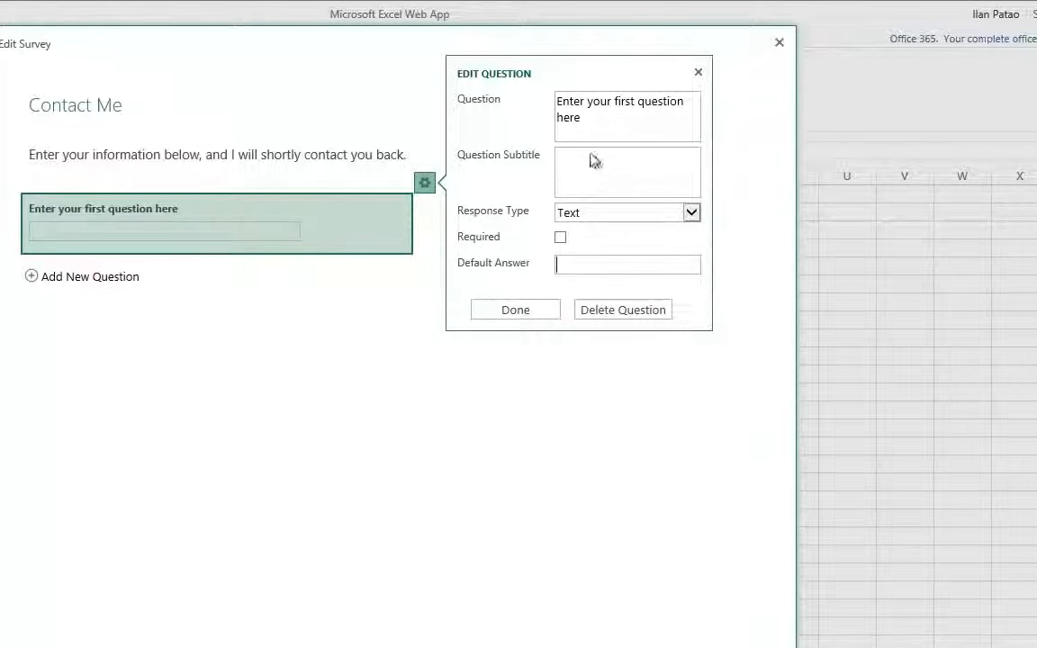
pyautogui.moveTo(616, 134); pyautogui.dragTo(507, 63)
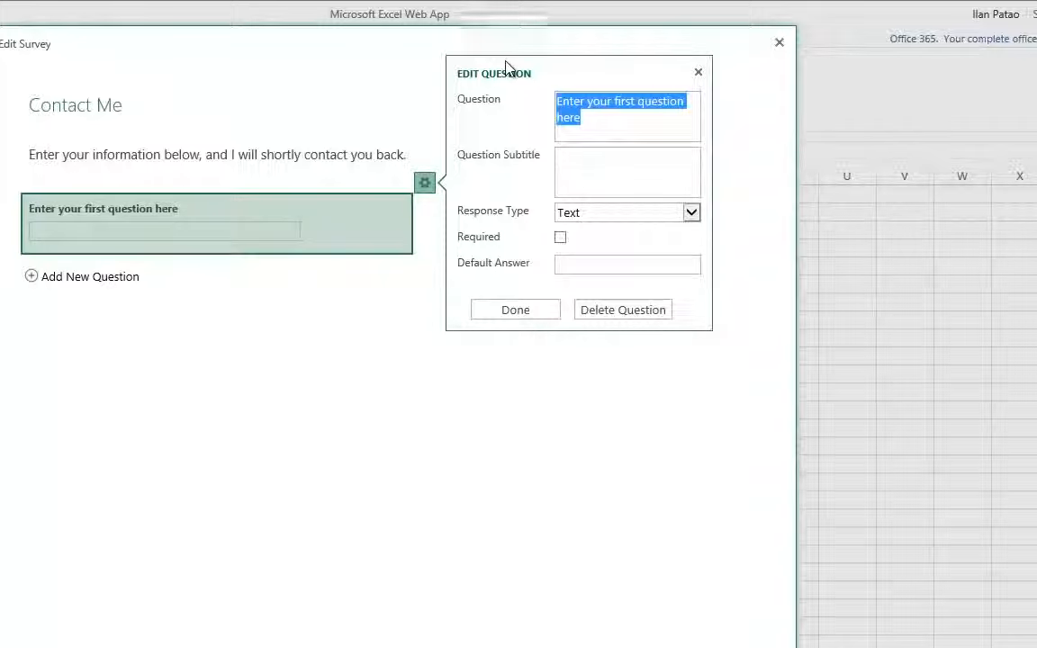
pyautogui.write('Your Name')
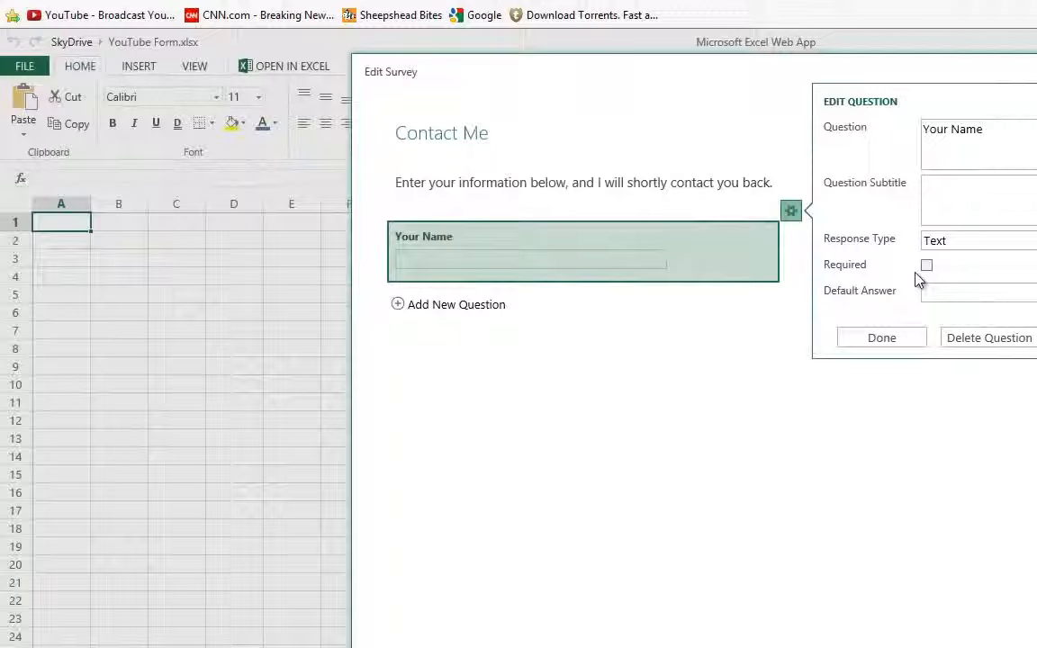
pyautogui.click(926, 265)
# Add a required 'E-Mail' question to the survey
pyautogui.click(869, 340)
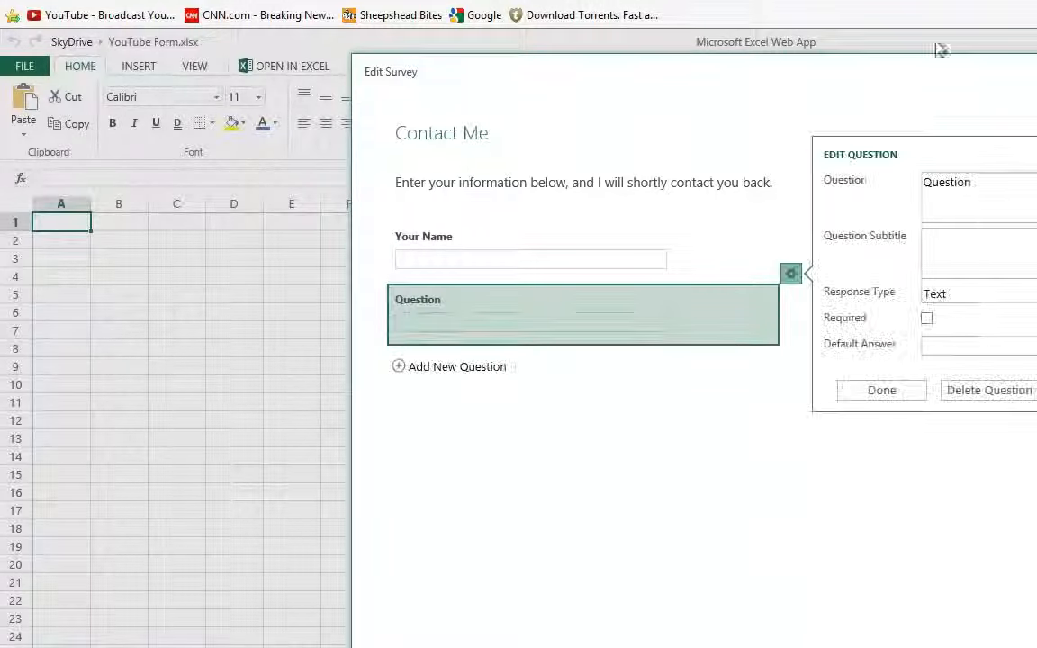
pyautogui.moveTo(976, 195); pyautogui.dragTo(757, 180)
pyautogui.write('E-Mail')
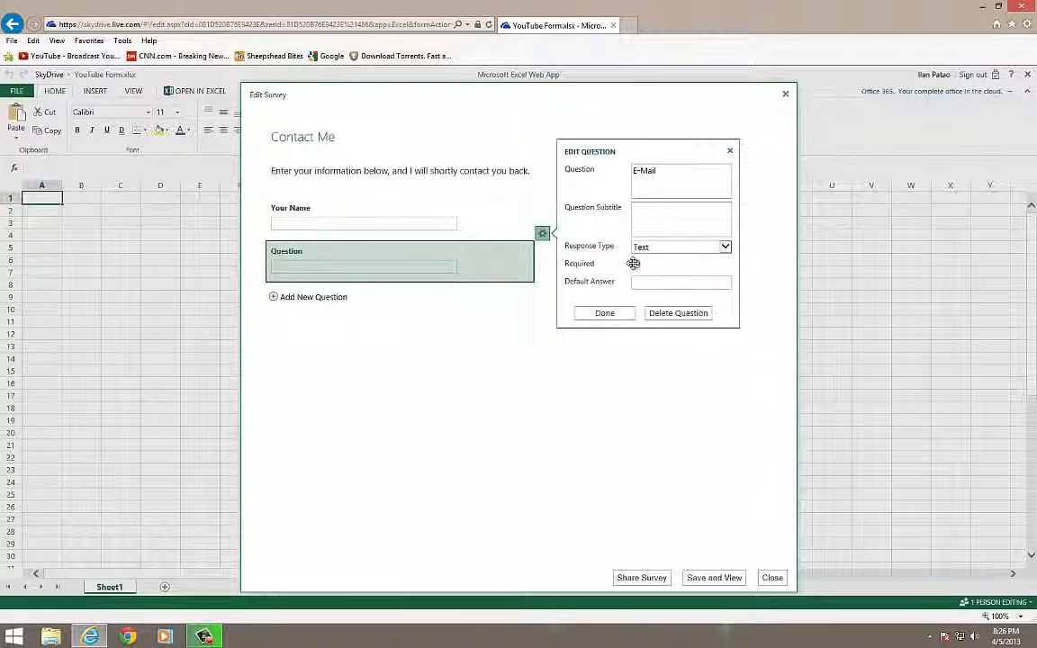
pyautogui.click(634, 263)
pyautogui.click(605, 313)
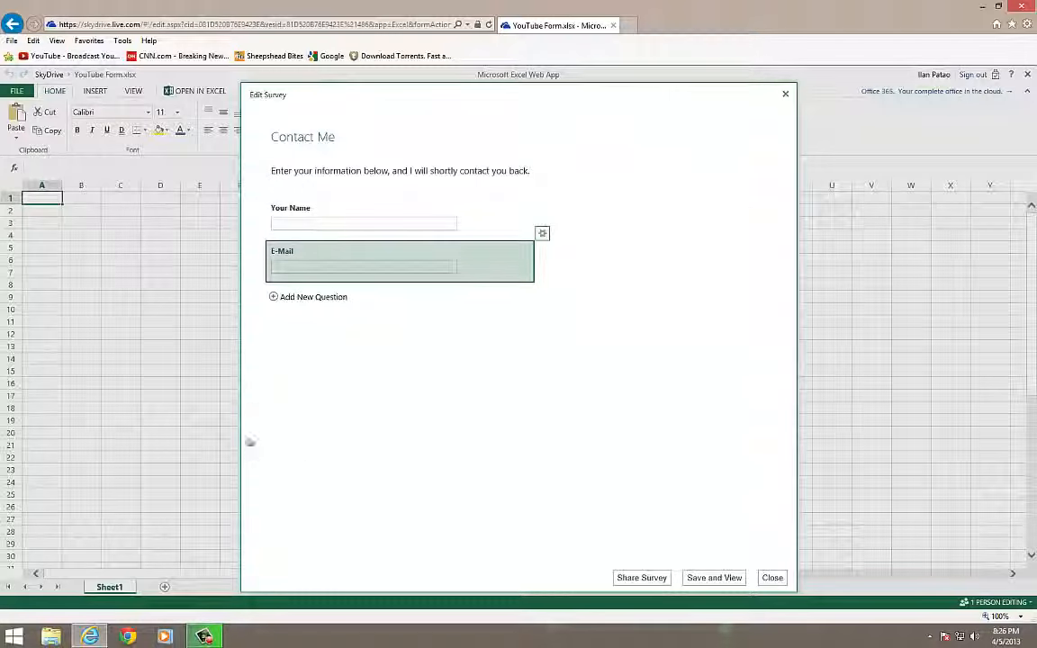
# Add a Choice question 'How did you hear about me?' with YouTube, Google, Yahoo, Bing
pyautogui.click(274, 297)
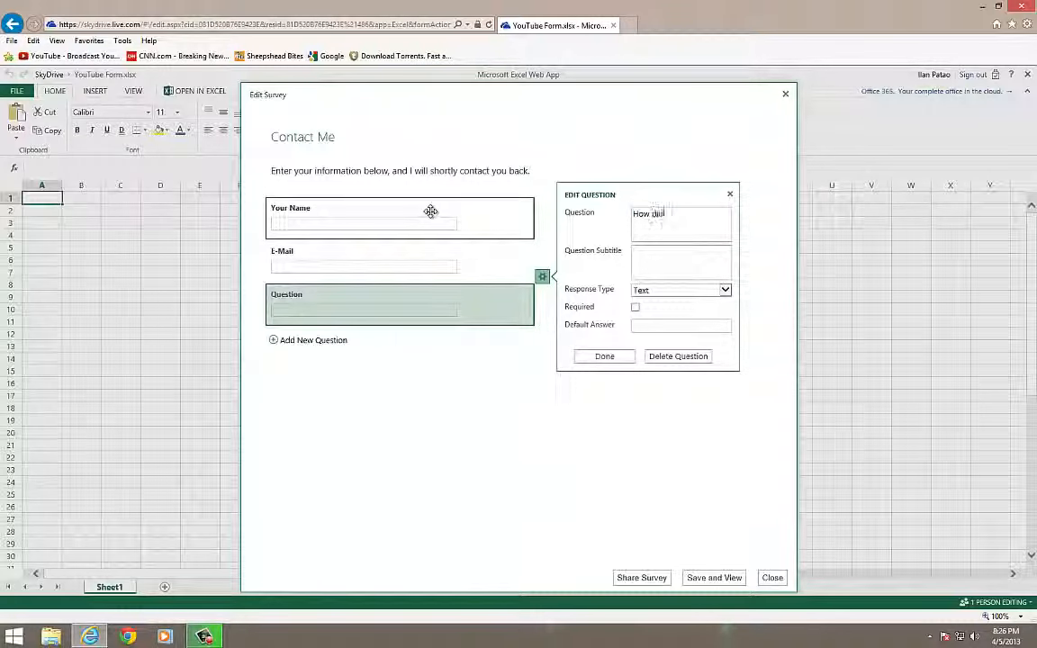
pyautogui.write('How did you hear abou')
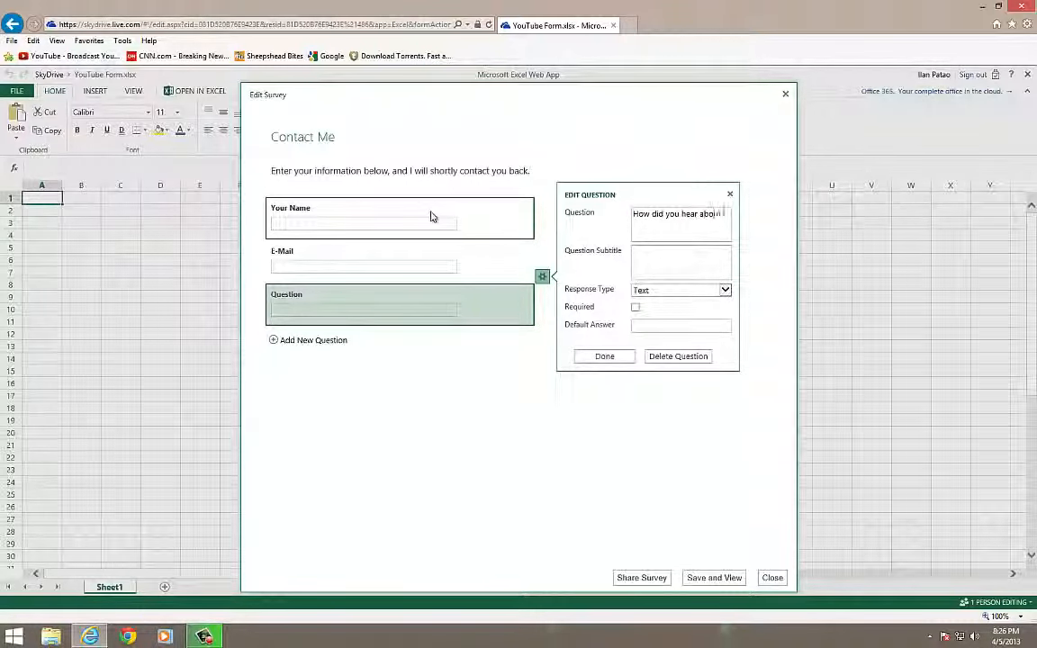
pyautogui.write('t me?')
pyautogui.click(665, 289)
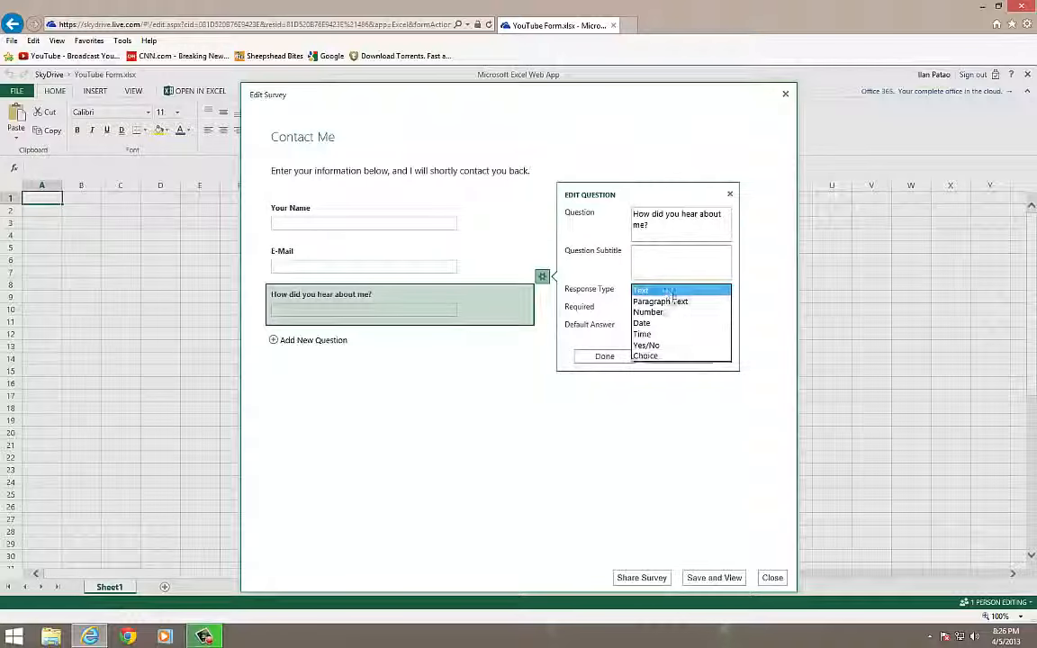
pyautogui.click(674, 356)
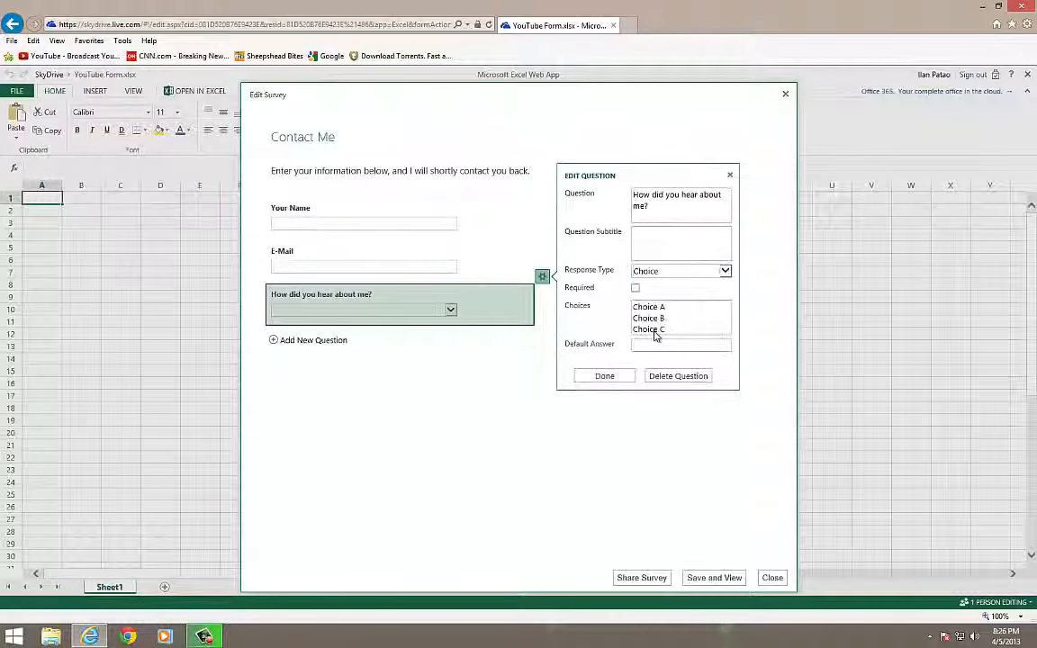
pyautogui.moveTo(672, 331); pyautogui.dragTo(551, 311)
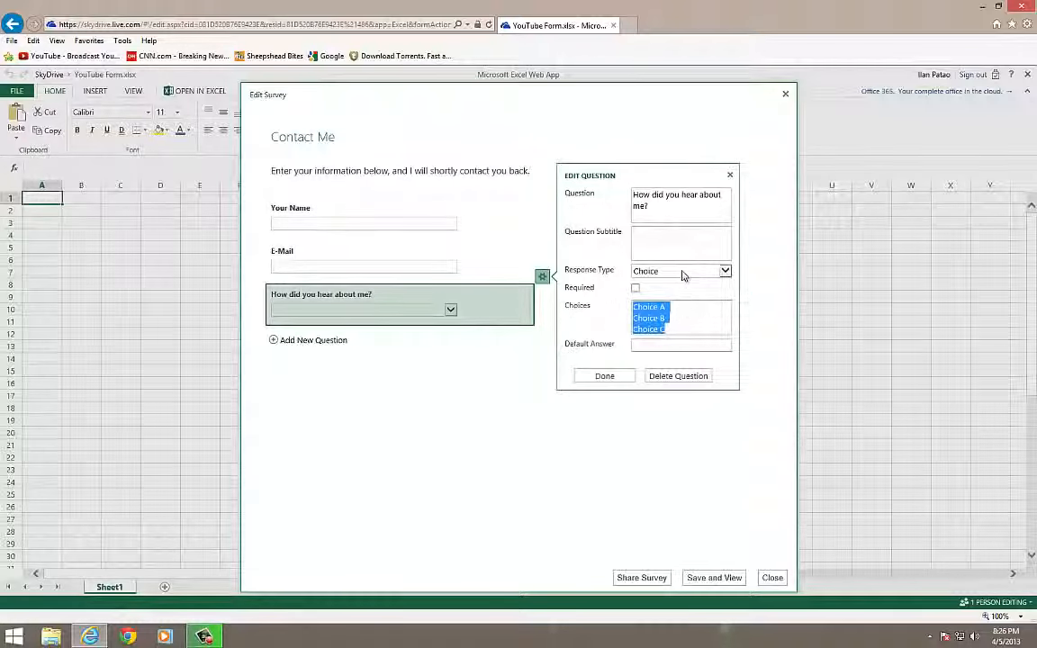
pyautogui.write('YouTube')
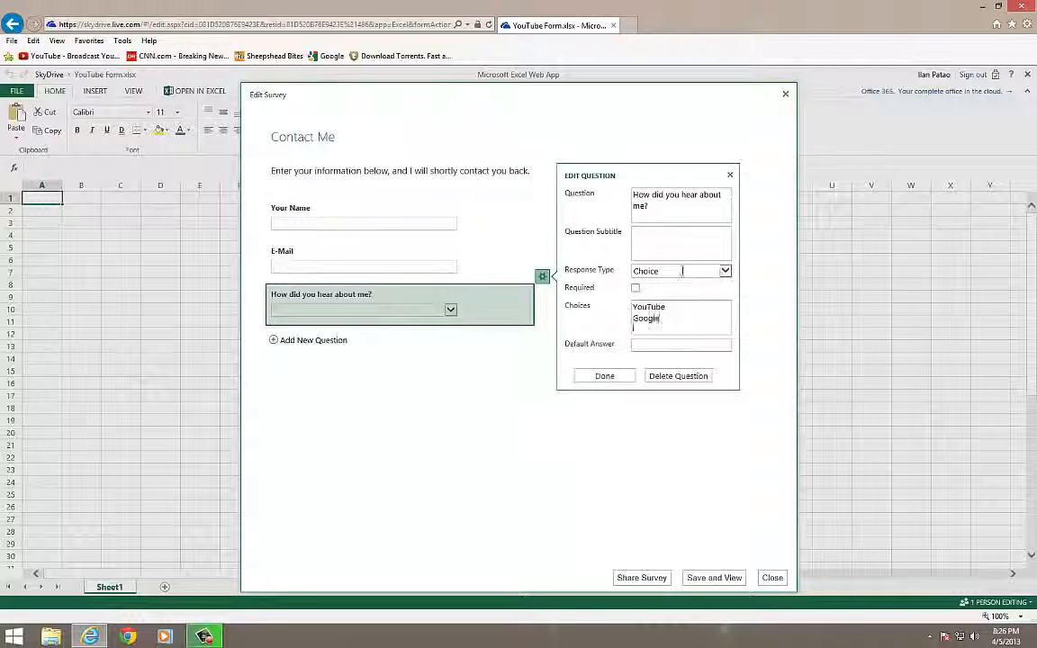
pyautogui.write('Yahoo')
pyautogui.press('Return')
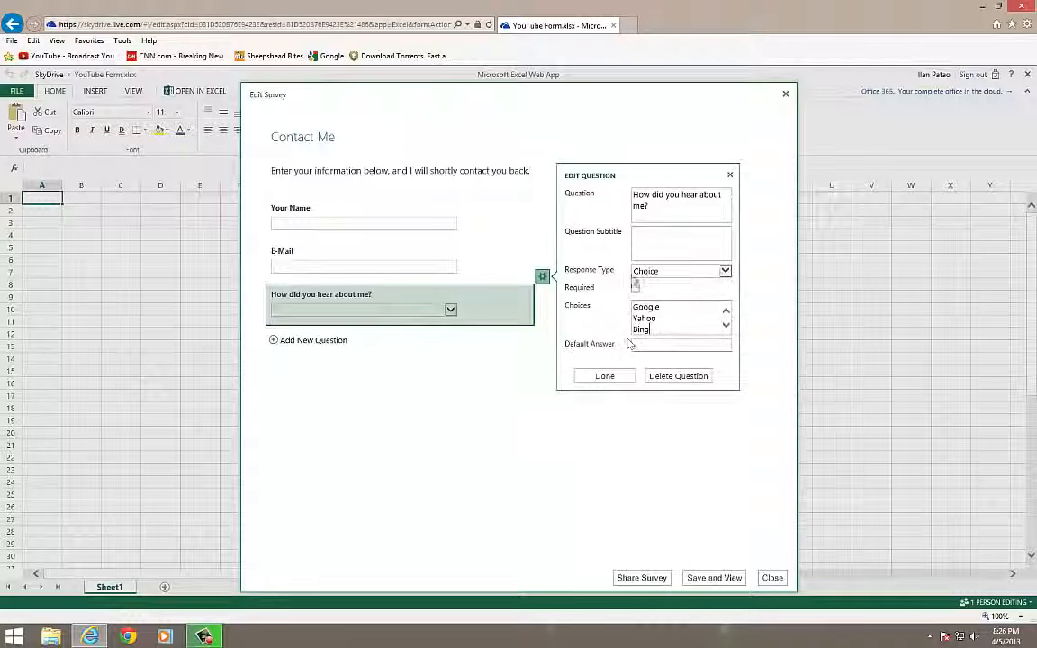
pyautogui.click(603, 377)
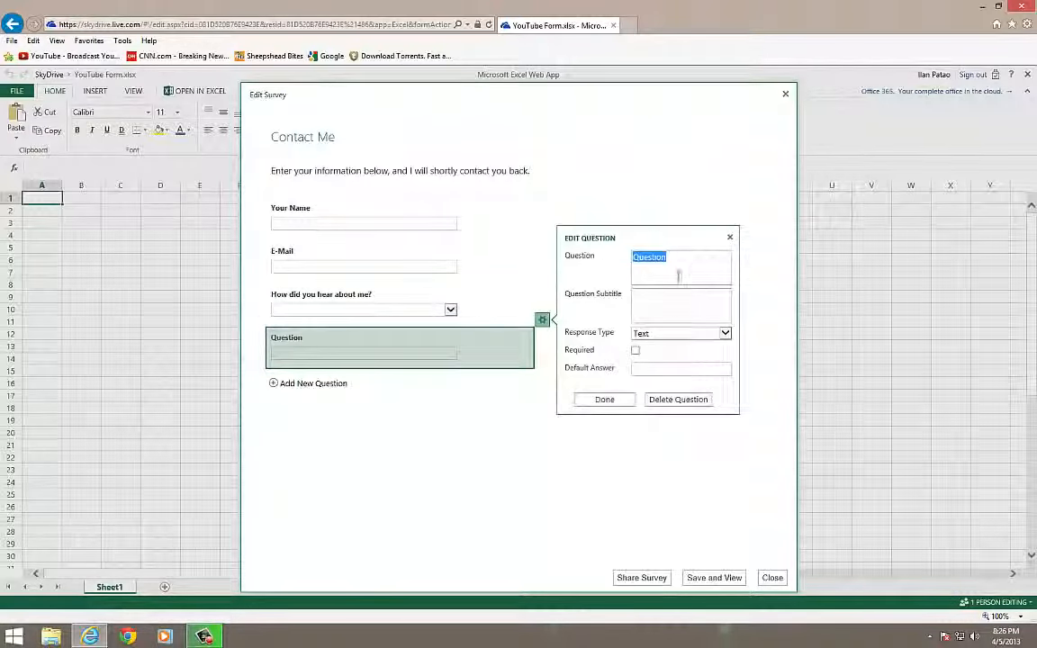
# Add a Yes/No question 'Do you like my videos?' with default value Yes
pyautogui.write('D')
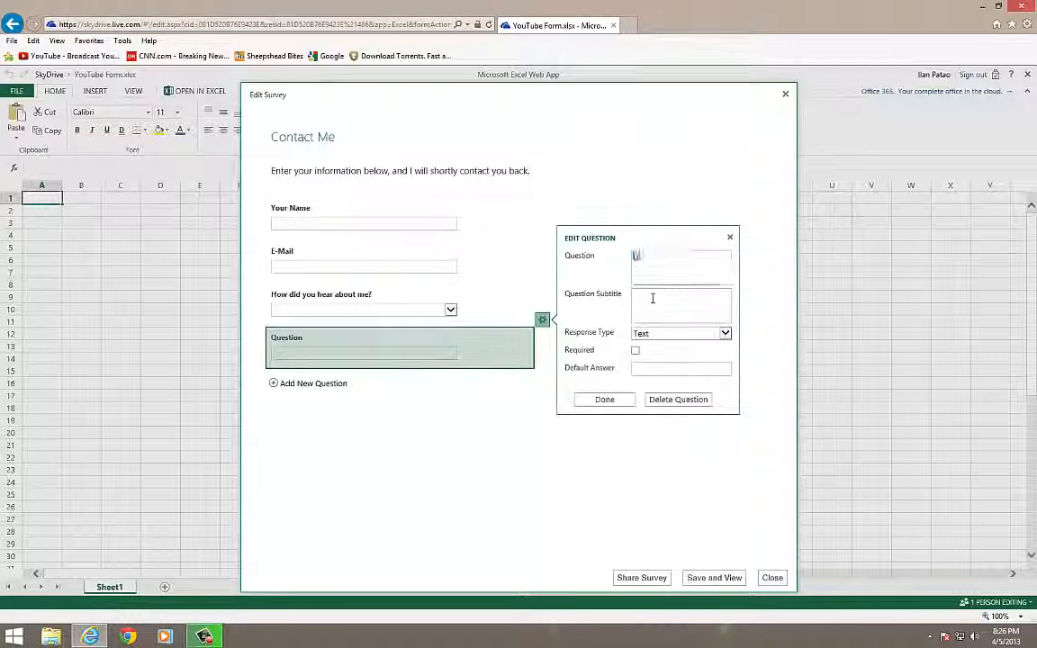
pyautogui.write('o you like muy')
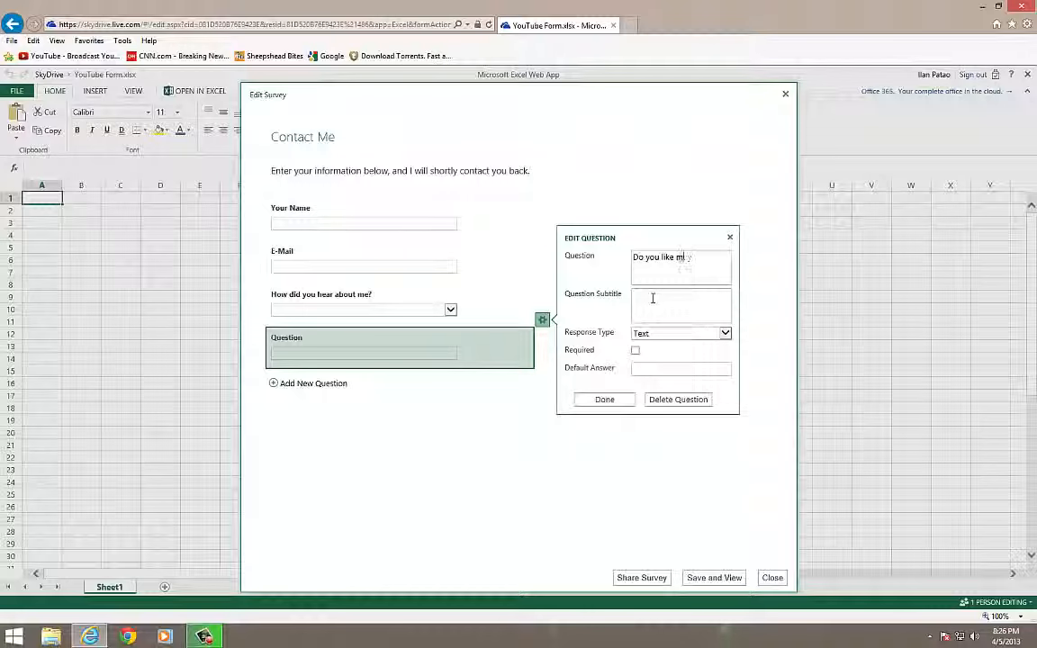
pyautogui.write('y')
pyautogui.click(725, 333)
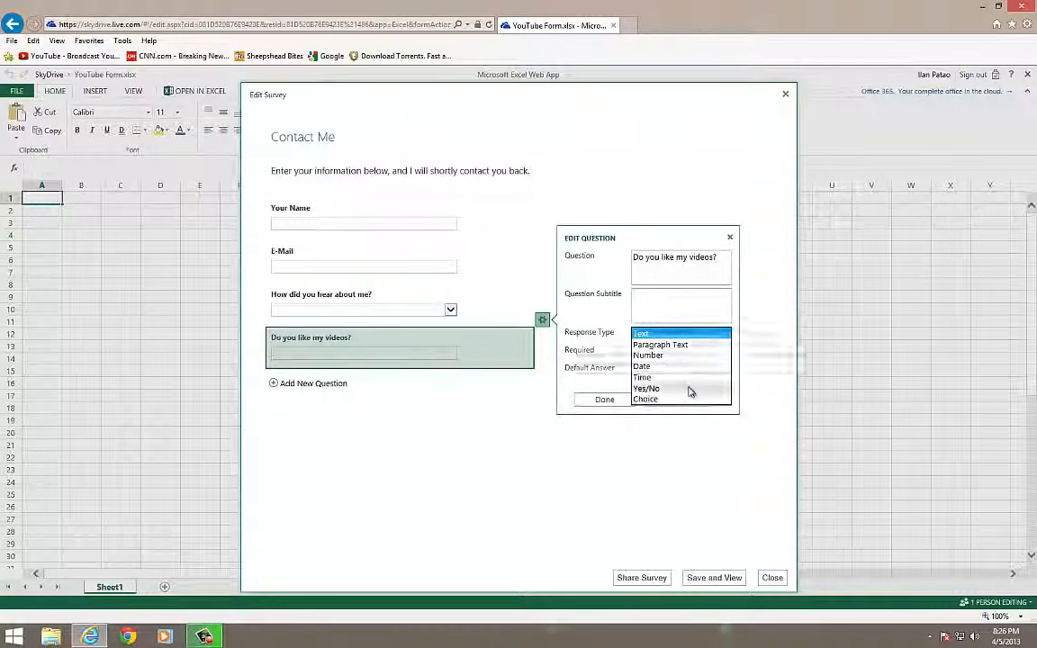
pyautogui.click(681, 399)
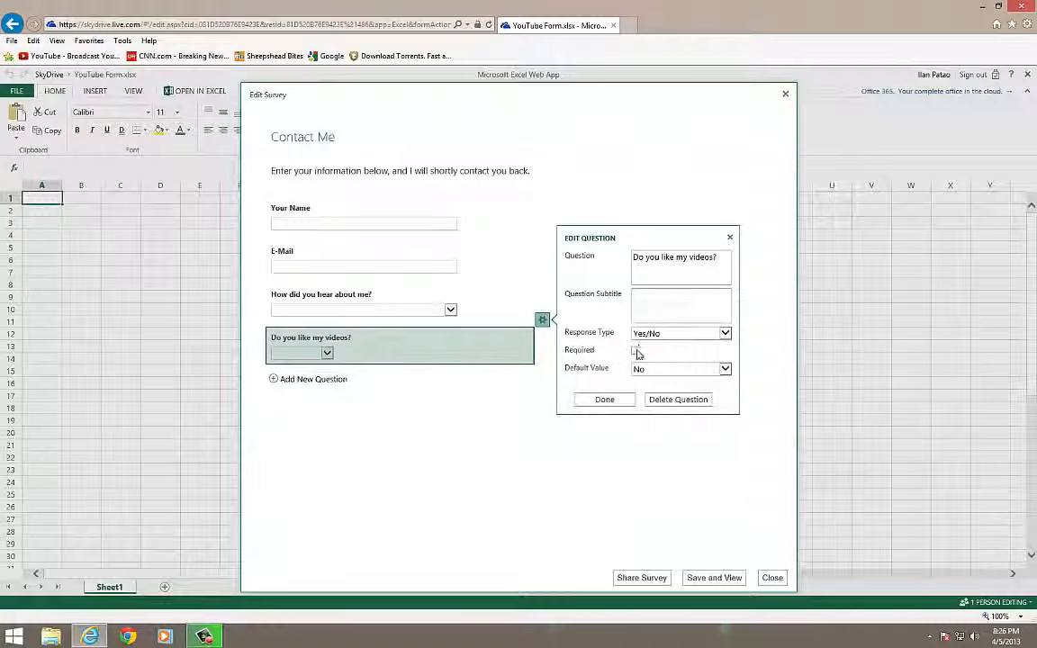
pyautogui.click(655, 374)
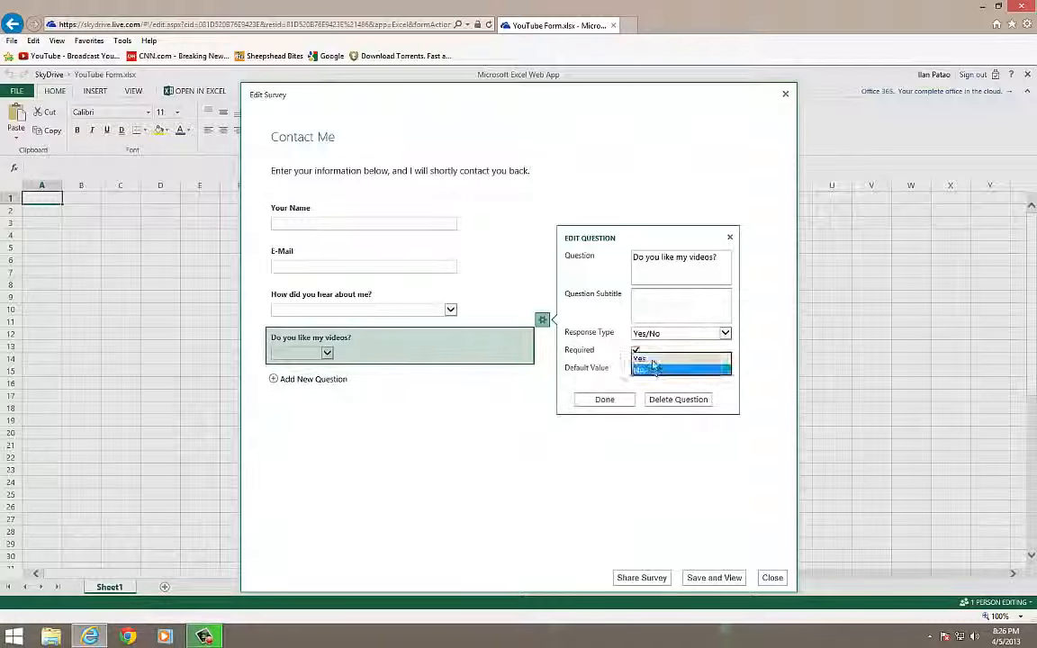
pyautogui.click(655, 363)
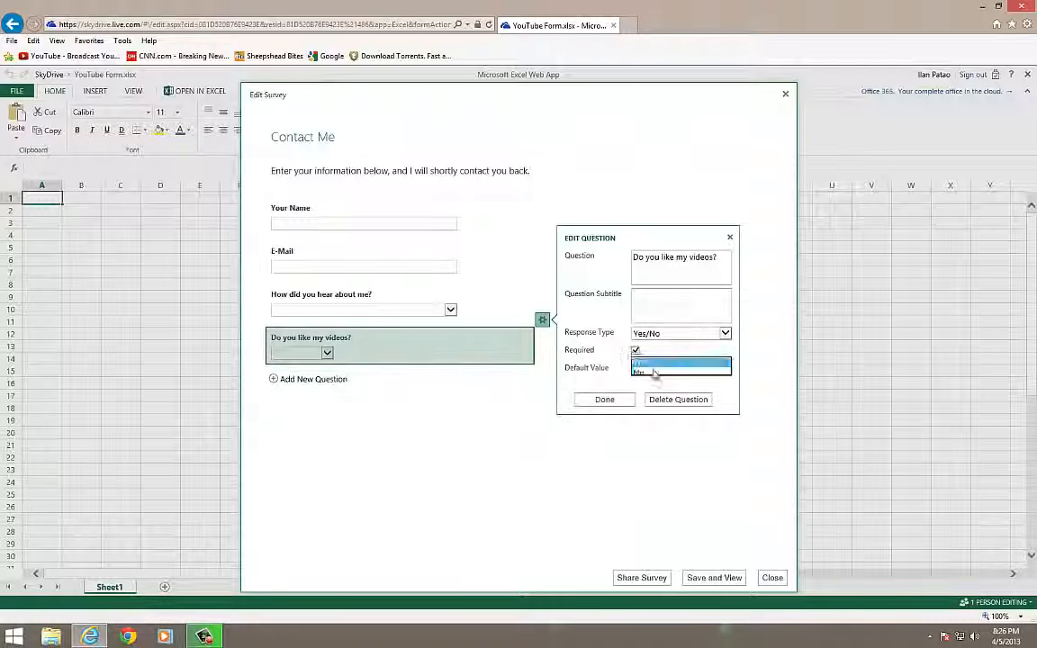
pyautogui.click(607, 399)
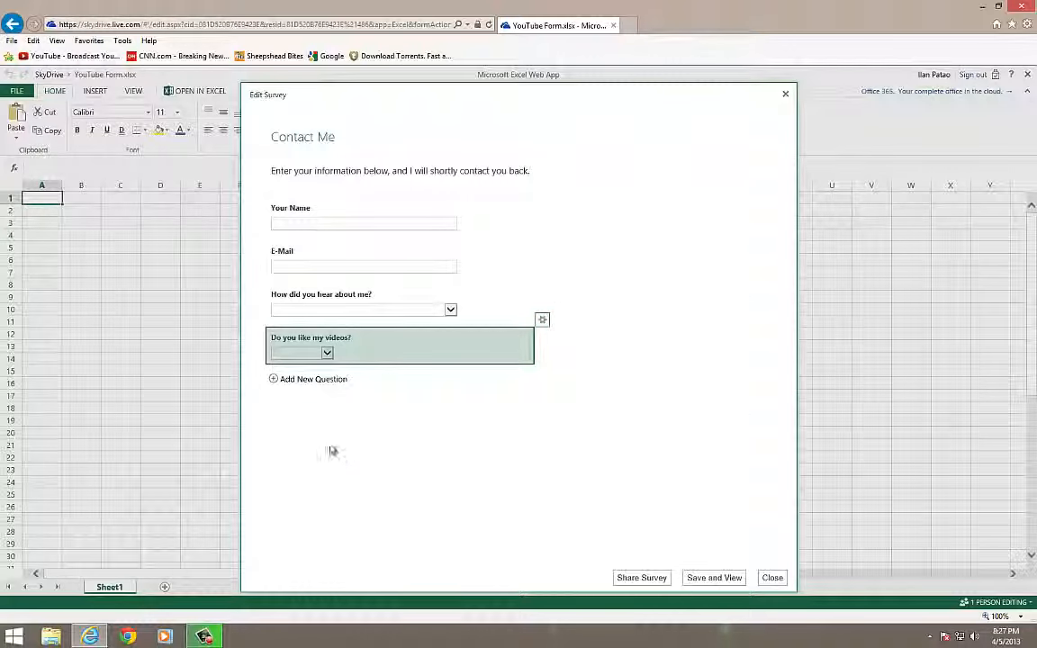
# Add a Paragraph Text question 'Description and Comments', then save and view the survey
pyautogui.click(281, 381)
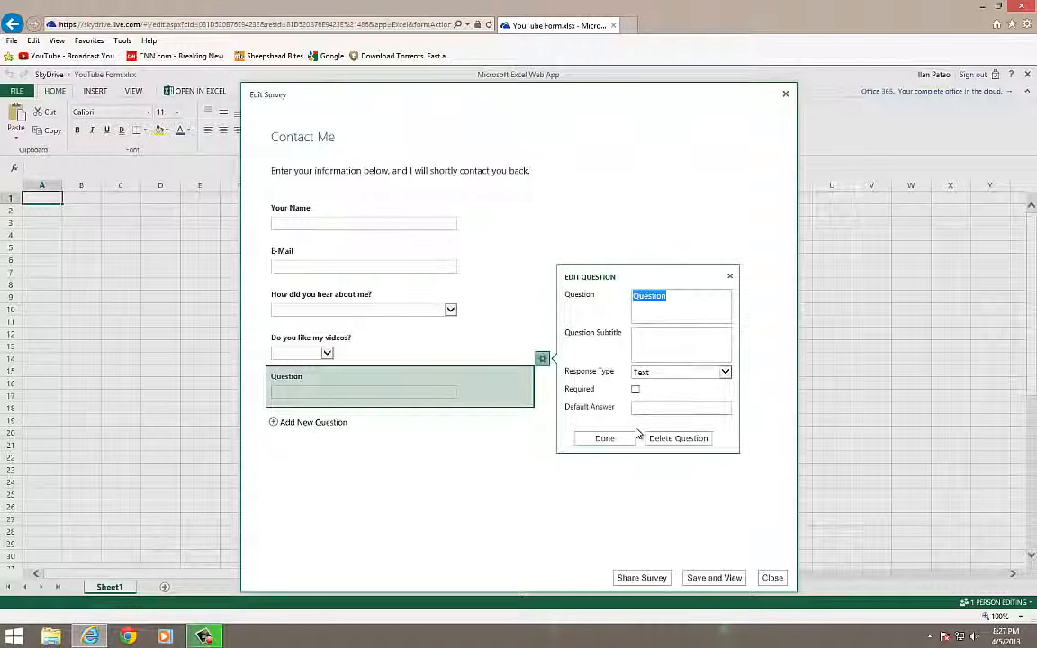
pyautogui.write('Description and Comments')
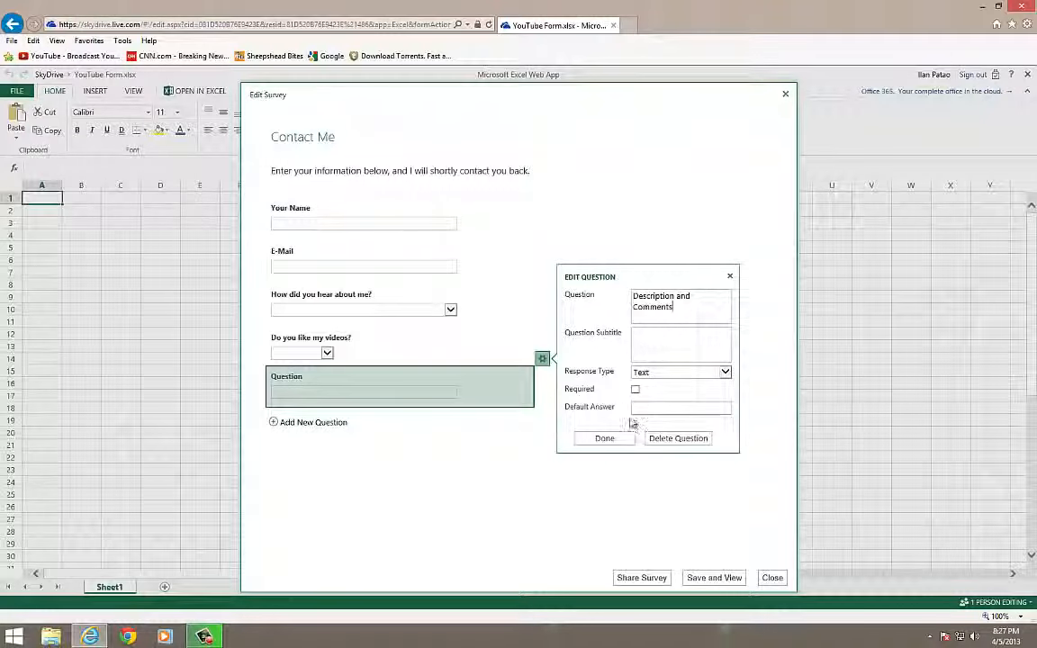
pyautogui.click(664, 372)
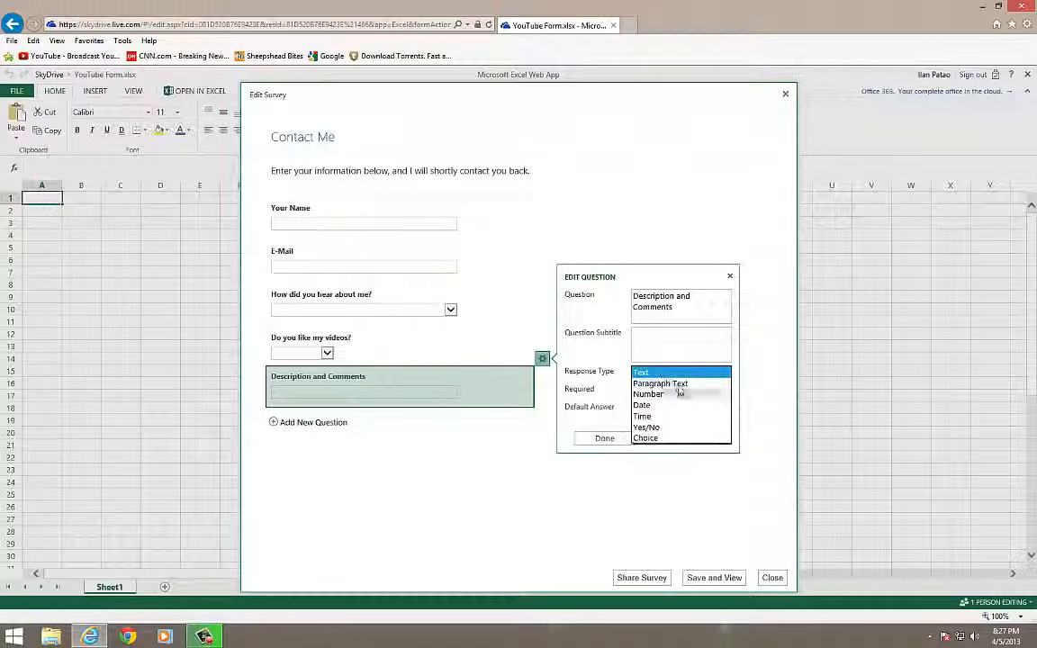
pyautogui.click(675, 384)
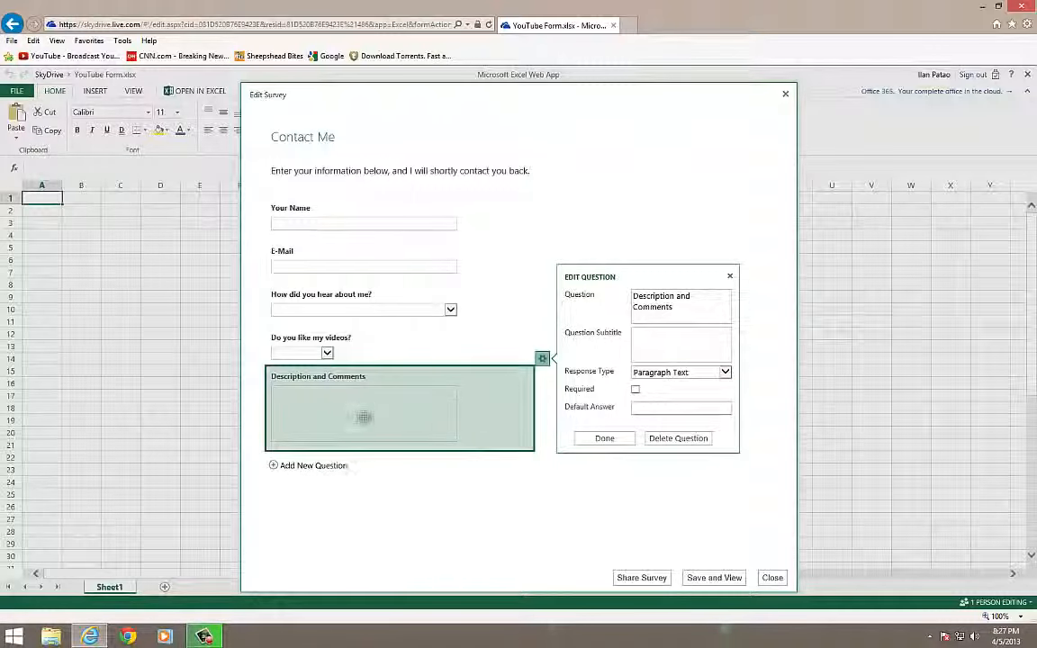
pyautogui.click(604, 438)
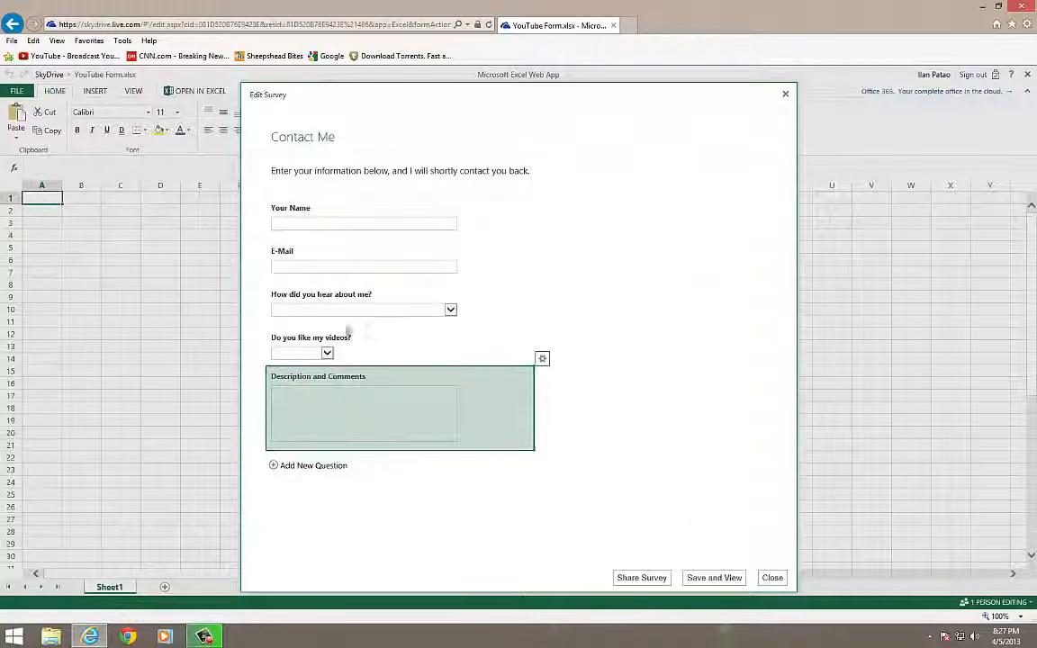
pyautogui.click(718, 580)
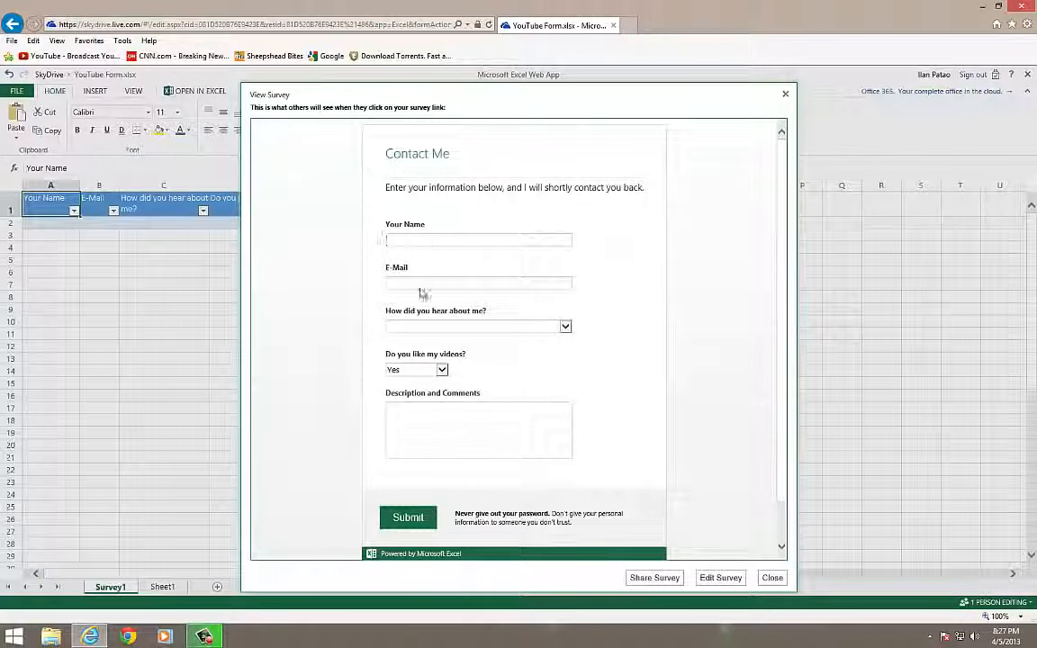
# Test the preview's dropdowns (No, then back to Yes) and comments box, then choose Share Survey
pyautogui.click(430, 326)
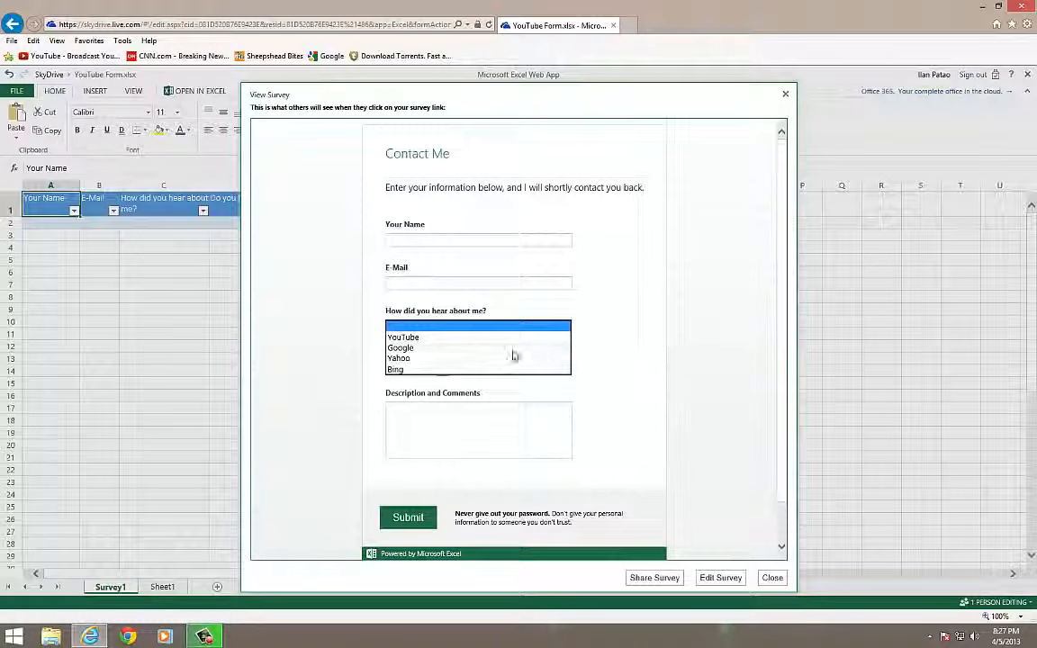
pyautogui.click(629, 358)
pyautogui.click(439, 369)
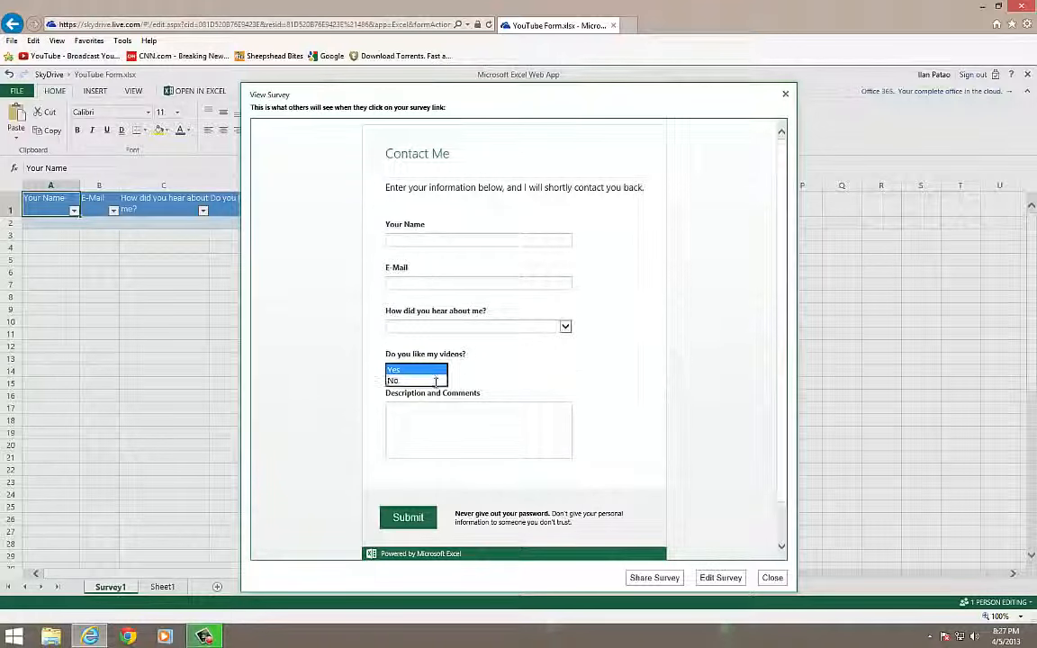
pyautogui.click(423, 380)
pyautogui.click(410, 367)
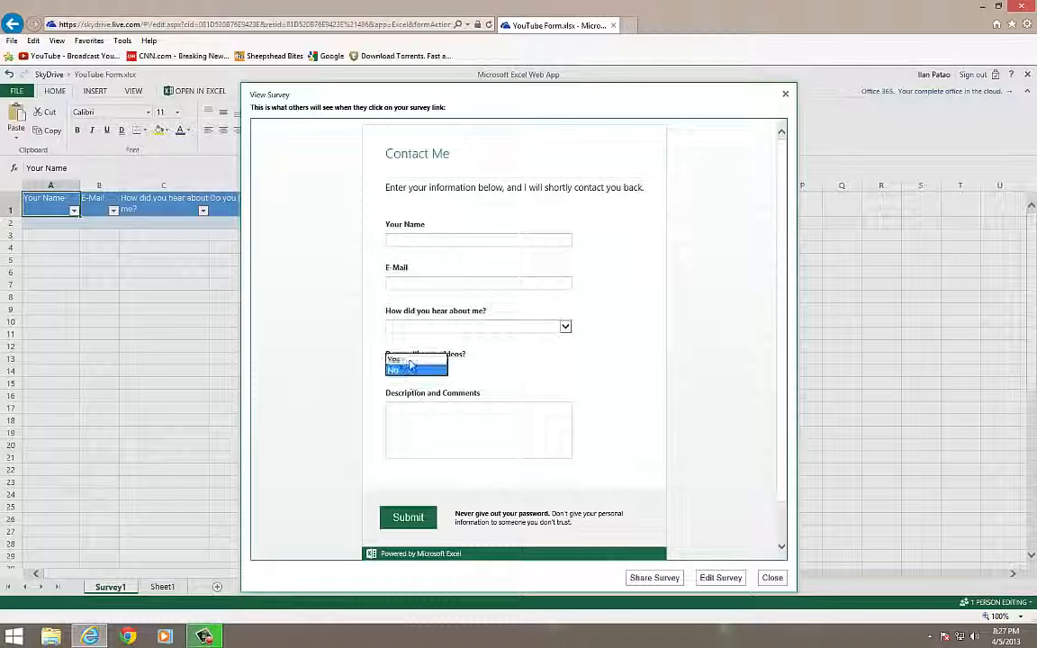
pyautogui.click(411, 362)
pyautogui.click(486, 437)
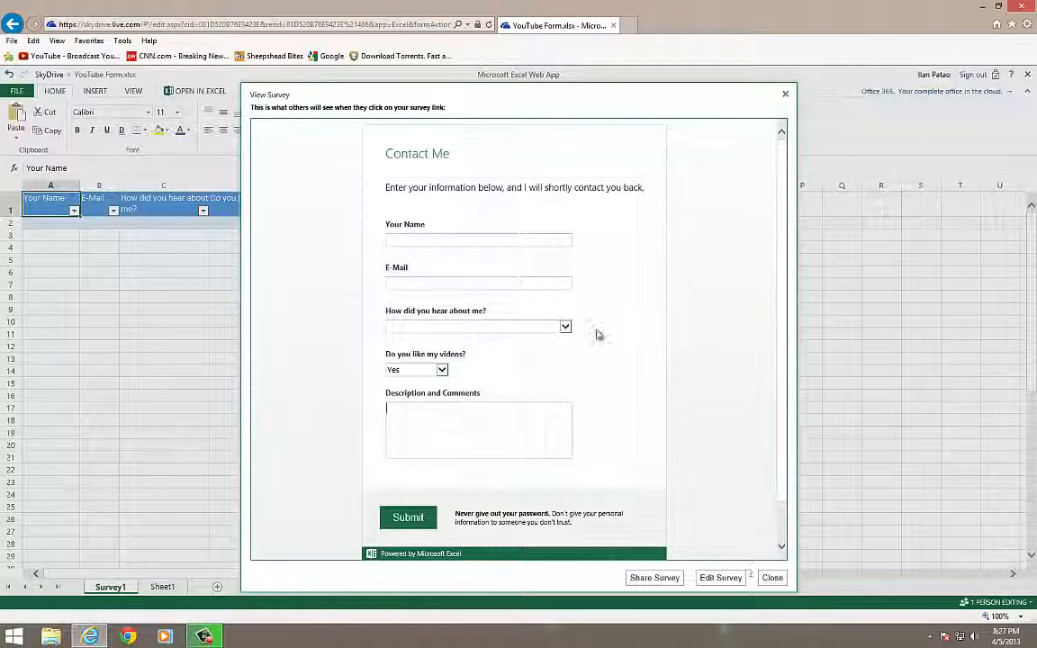
pyautogui.click(655, 577)
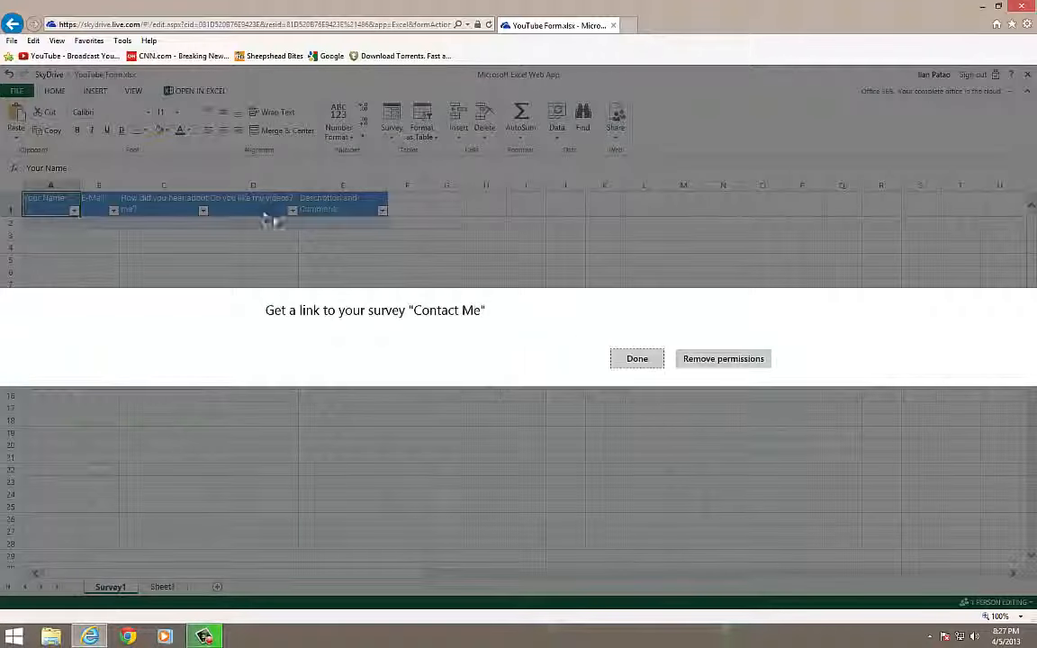
# Create and shorten the survey's sdrv.ms link, copy it, and return to the Survey1 sheet
pyautogui.click(444, 305)
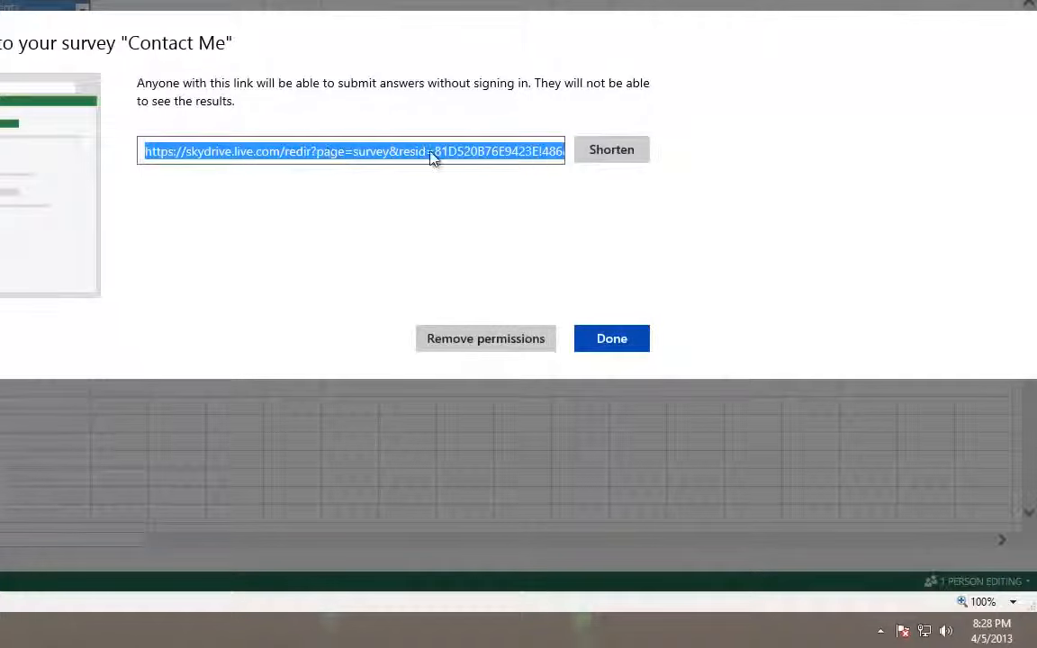
pyautogui.click(608, 151)
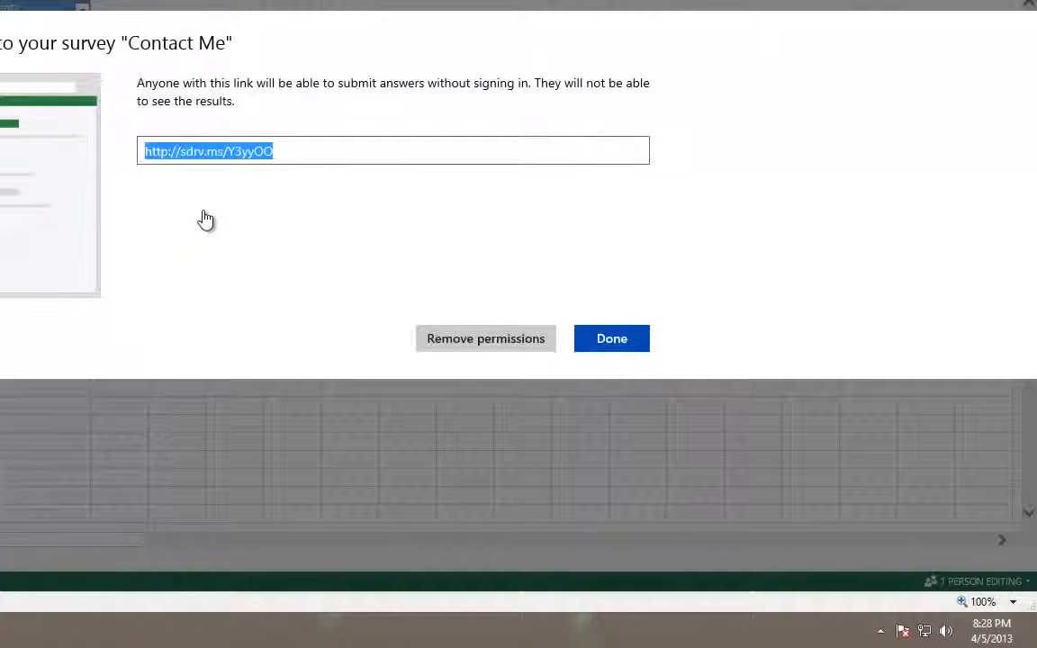
pyautogui.rightClick(221, 153)
pyautogui.click(257, 208)
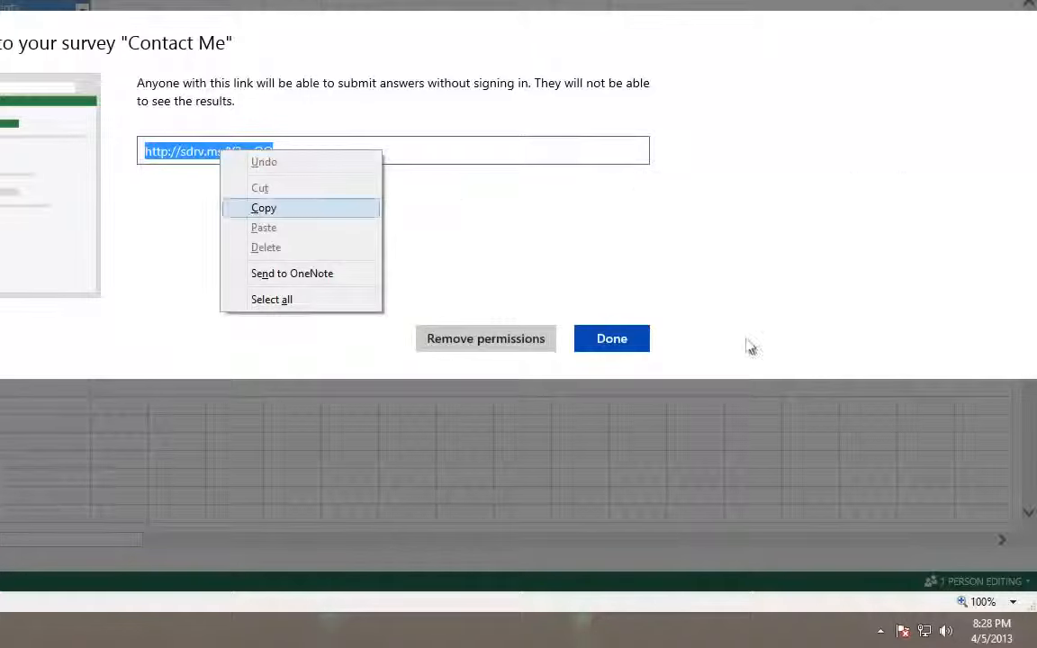
pyautogui.click(612, 339)
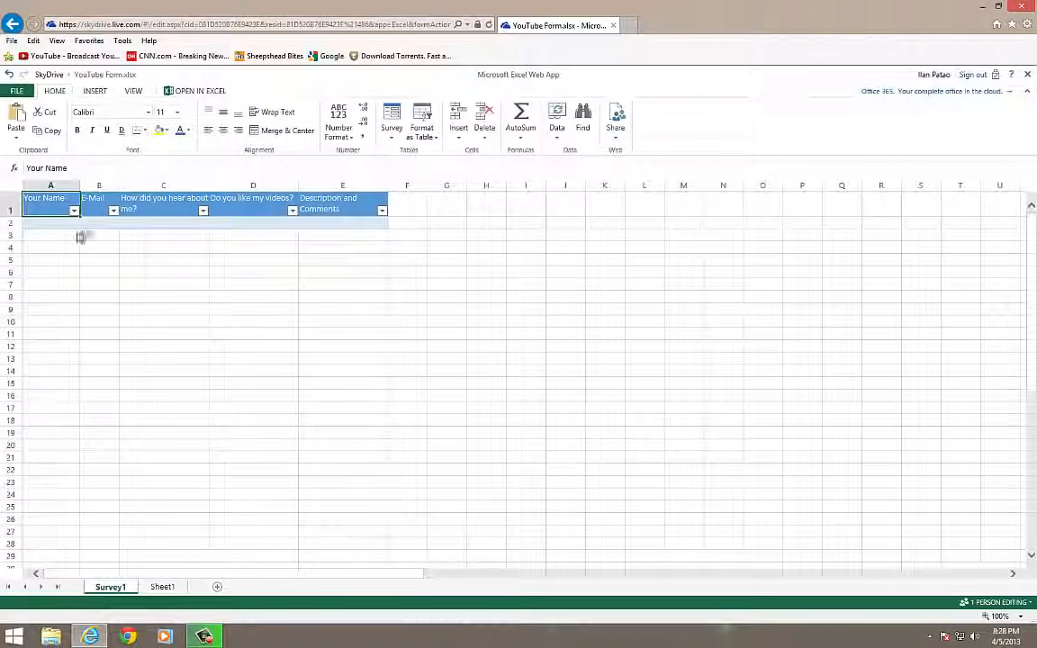
# Launch a new browser window and dock it on the right, beside the spreadsheet
pyautogui.rightClick(91, 636)
pyautogui.click(87, 576)
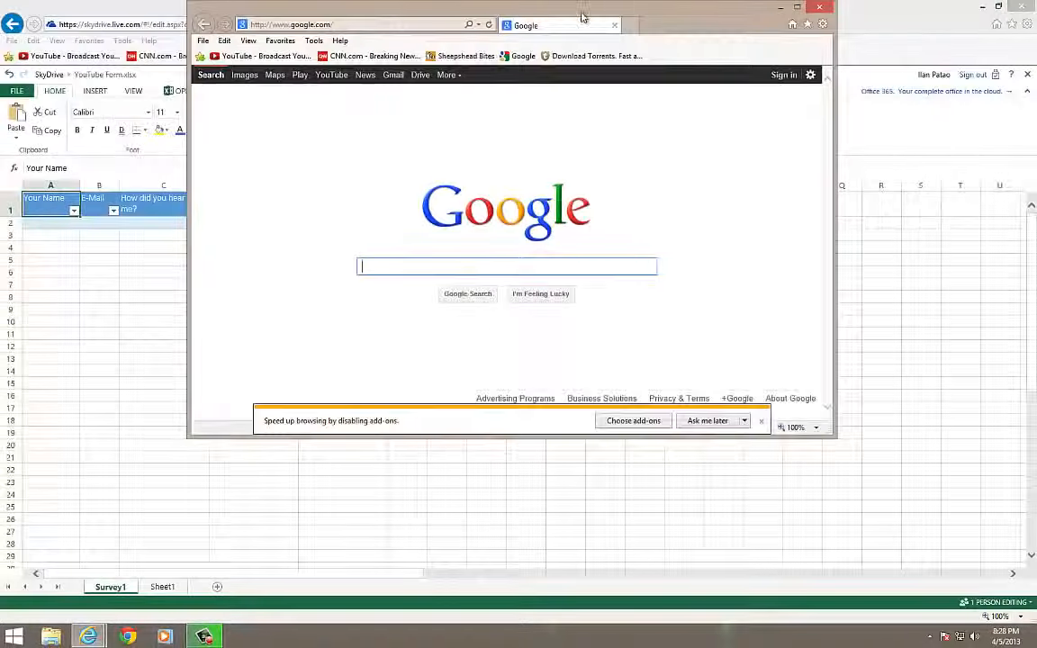
pyautogui.moveTo(578, 13); pyautogui.dragTo(613, 252)
pyautogui.moveTo(560, 5); pyautogui.dragTo(2, 189)
pyautogui.moveTo(749, 246); pyautogui.dragTo(1035, 261)
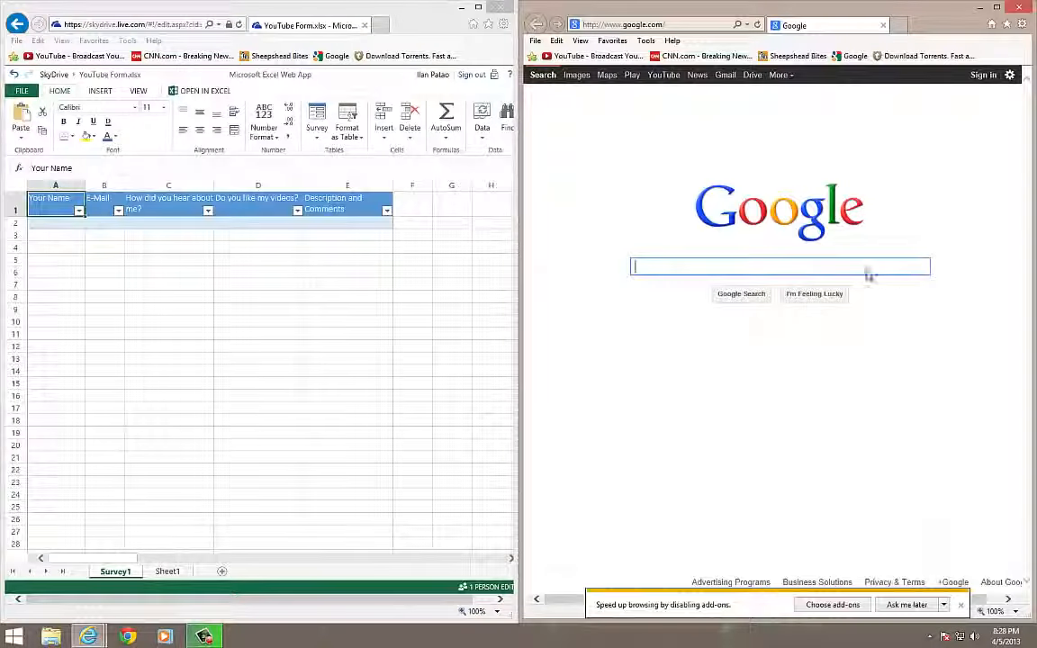
# Load the short sdrv.ms survey link and dismiss the add-ons notification
pyautogui.click(648, 25)
pyautogui.hotkey('ctrl', 'v')
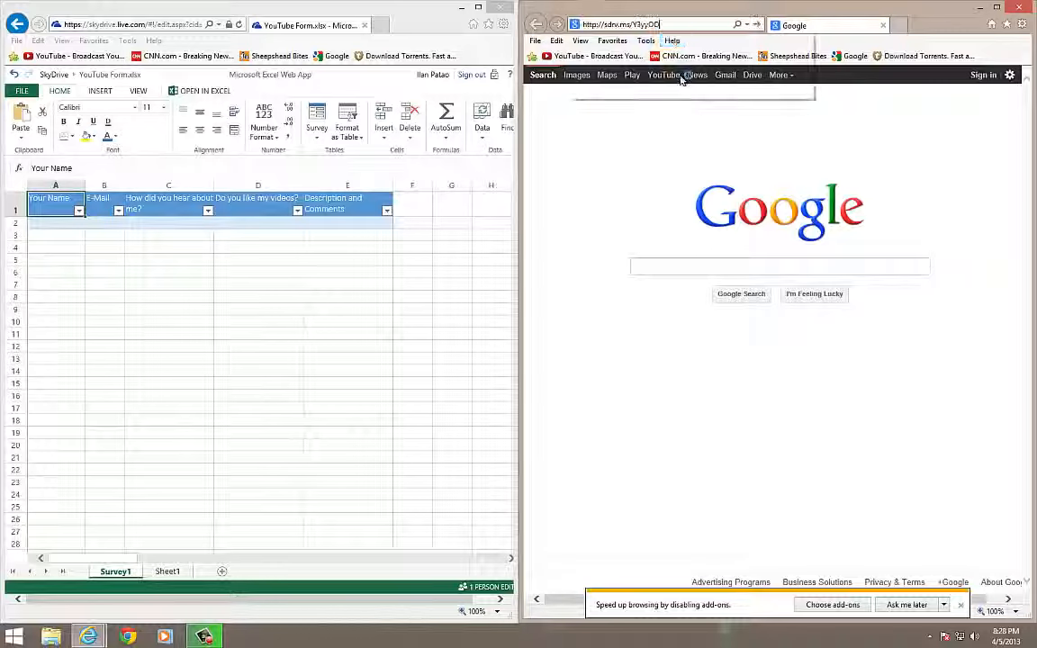
pyautogui.press('Return')
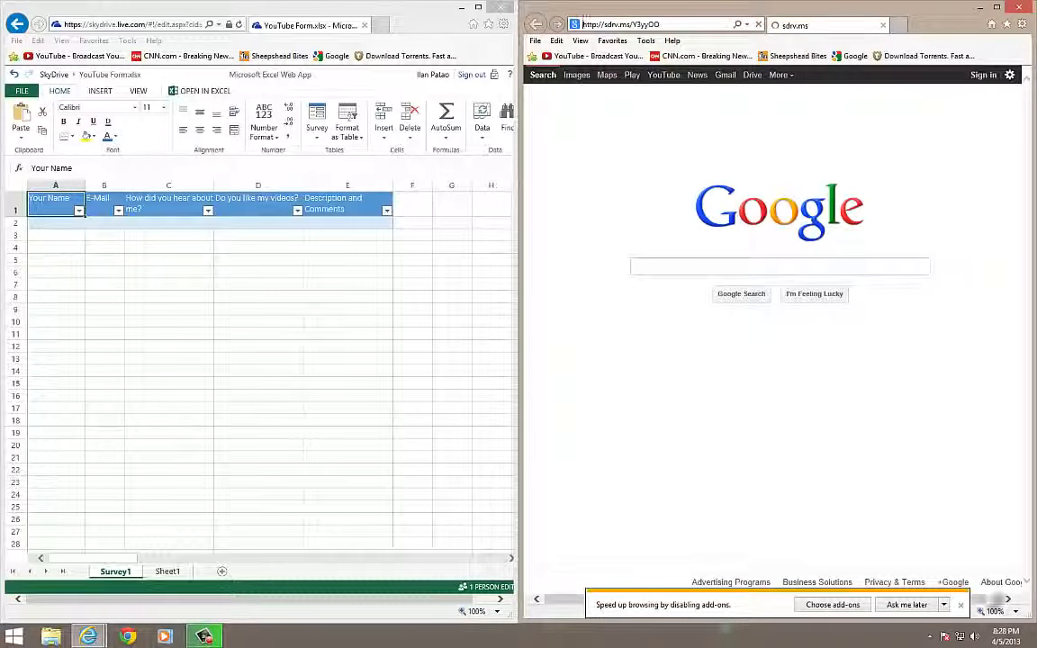
pyautogui.click(917, 608)
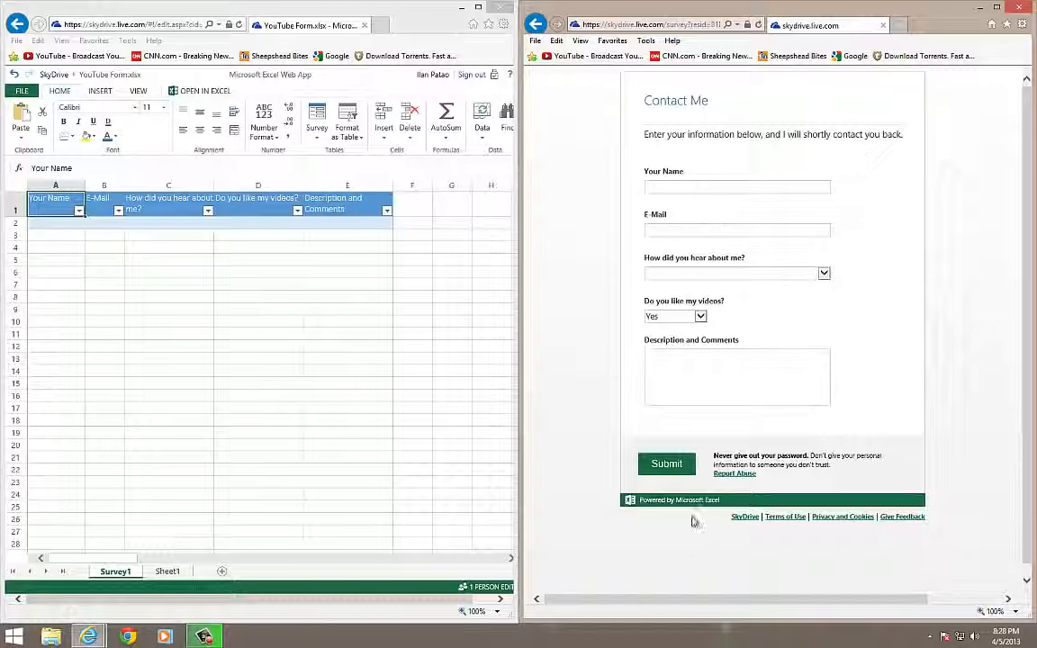
# Focus the survey window and open the browser's View menu
pyautogui.click(671, 468)
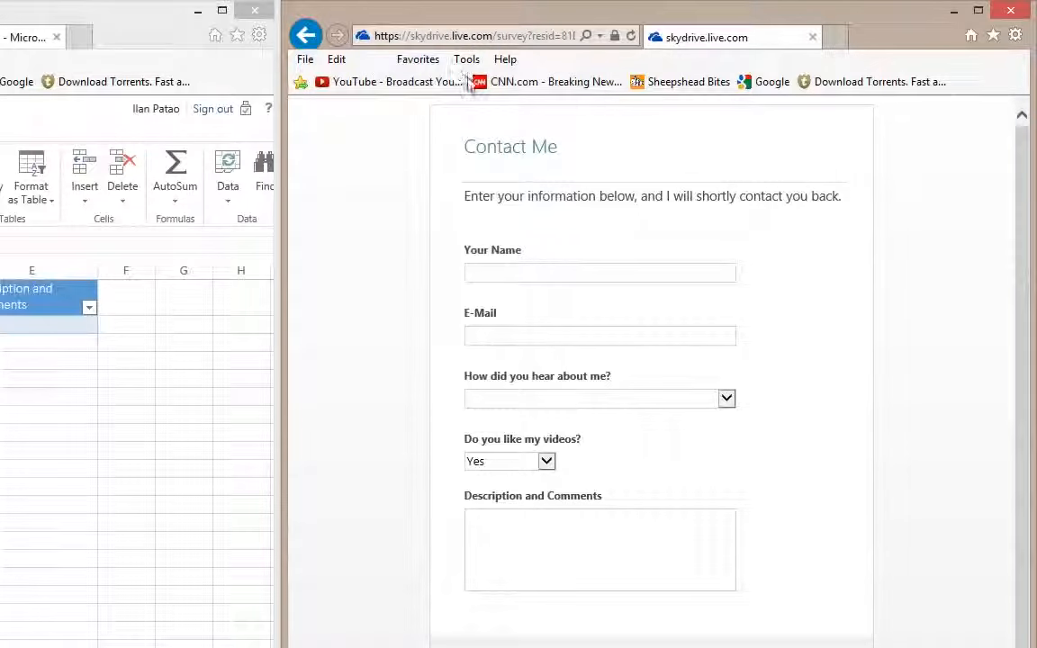
pyautogui.click(373, 61)
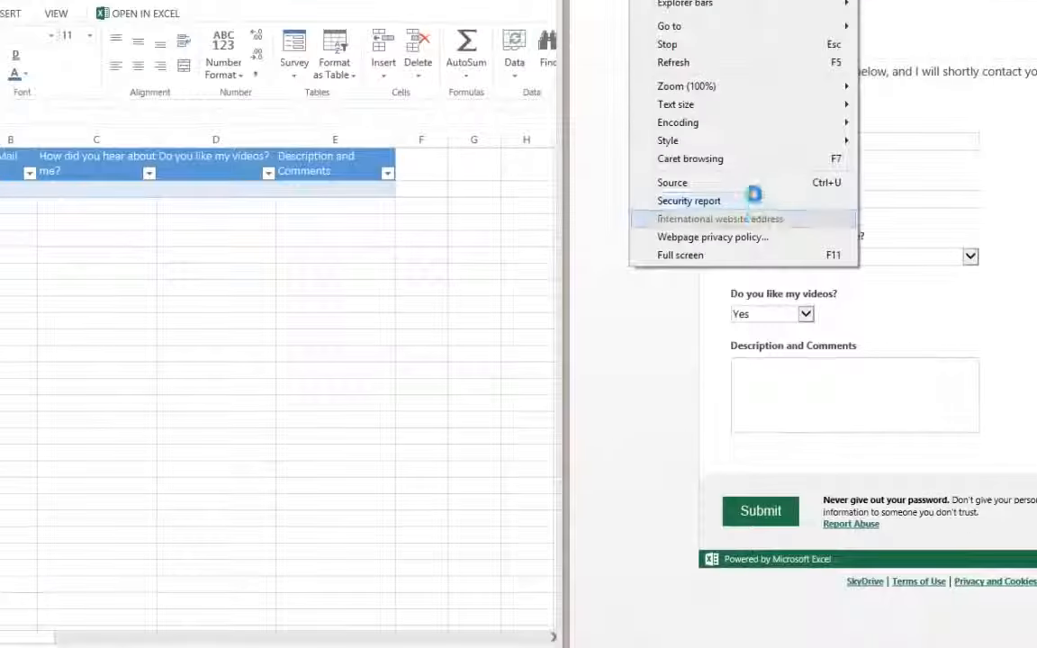
# View the survey page's source, scroll through it, then close the source window
pyautogui.click(751, 184)
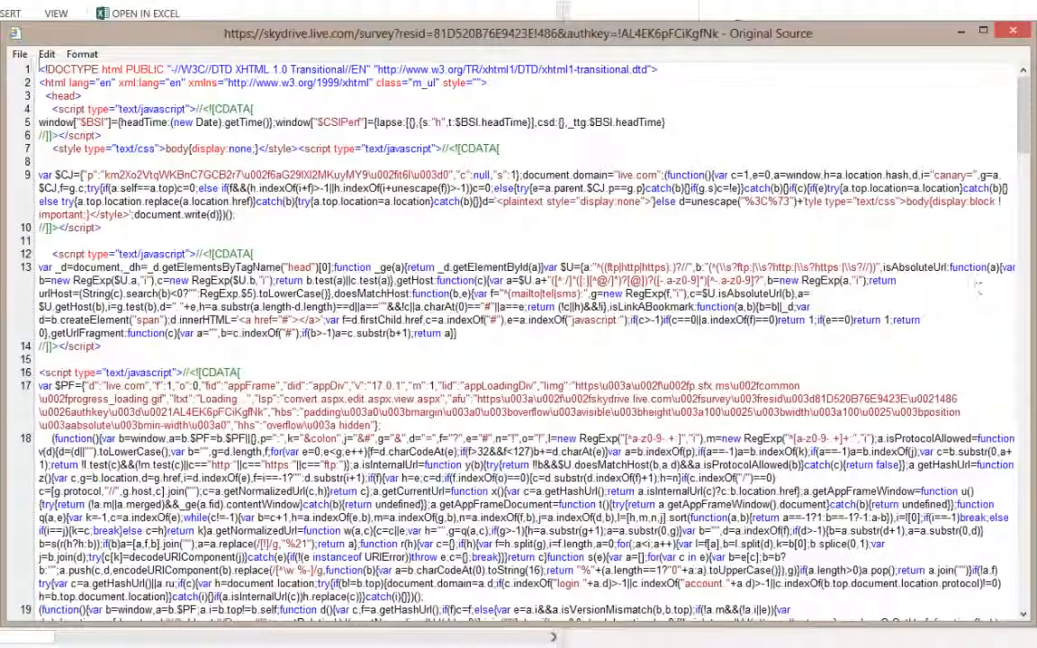
pyautogui.scroll(-5, 307, 394)
pyautogui.scroll(-15, 307, 393)
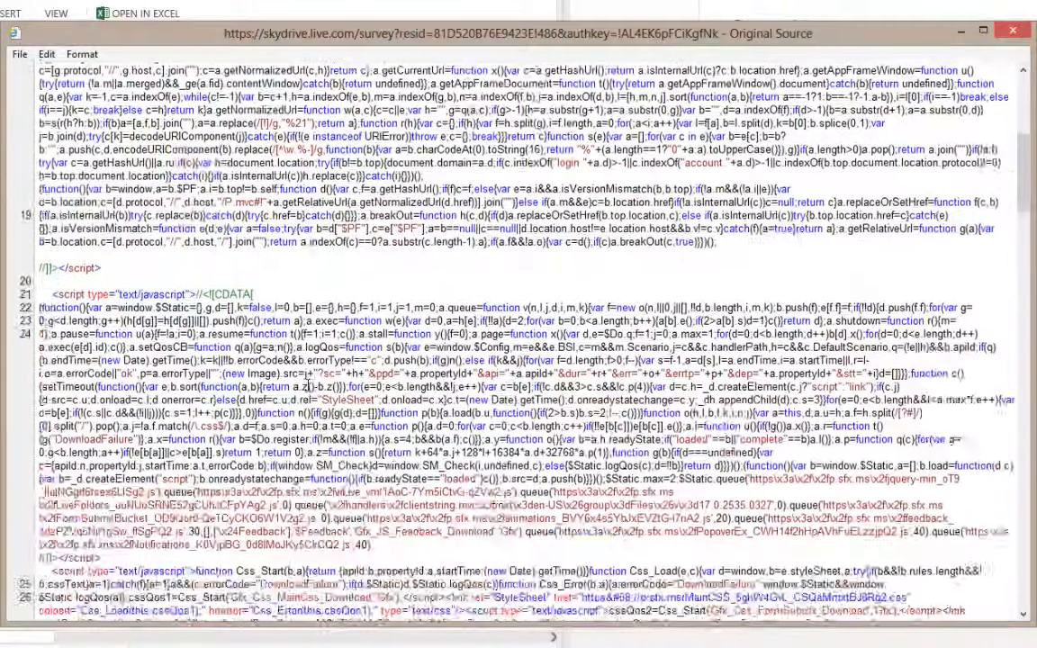
pyautogui.scroll(-15, 324, 389)
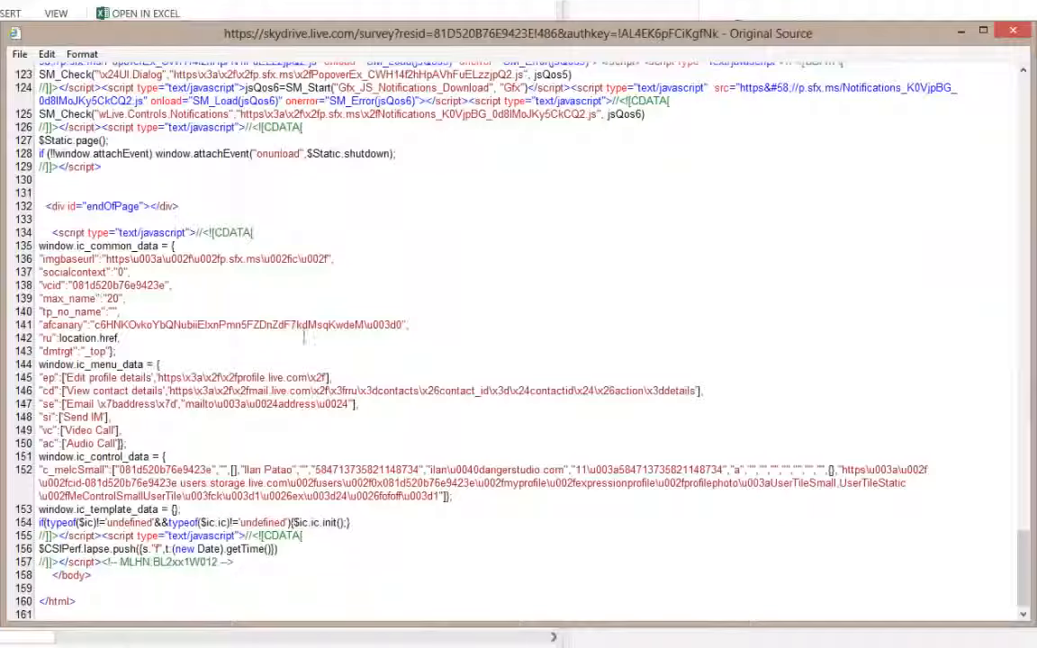
pyautogui.scroll(7, 393, 352)
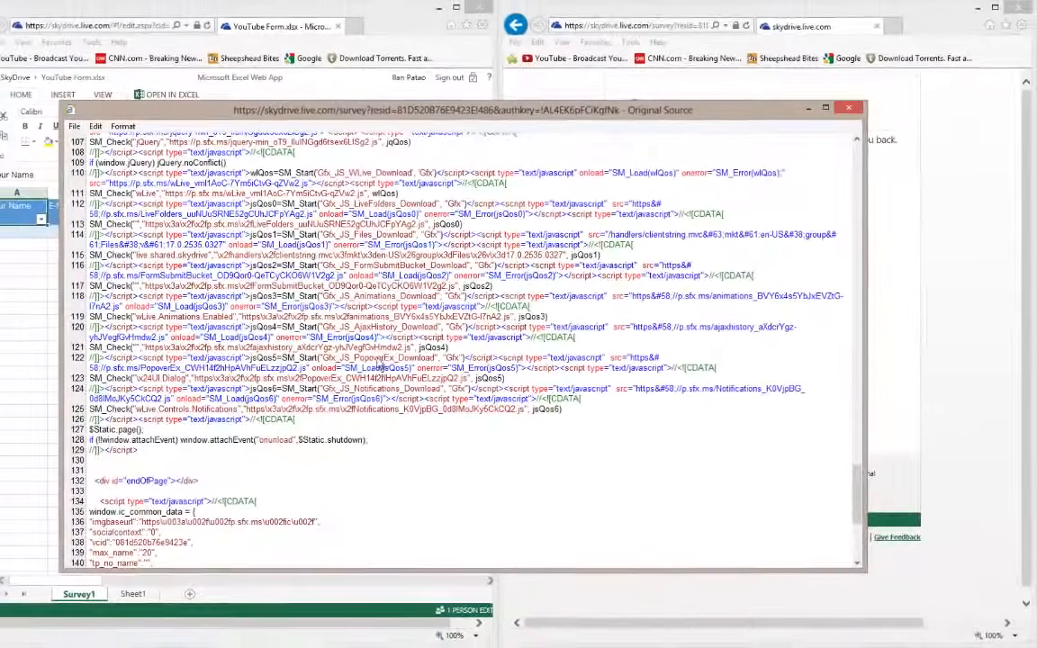
pyautogui.scroll(-3, 411, 366)
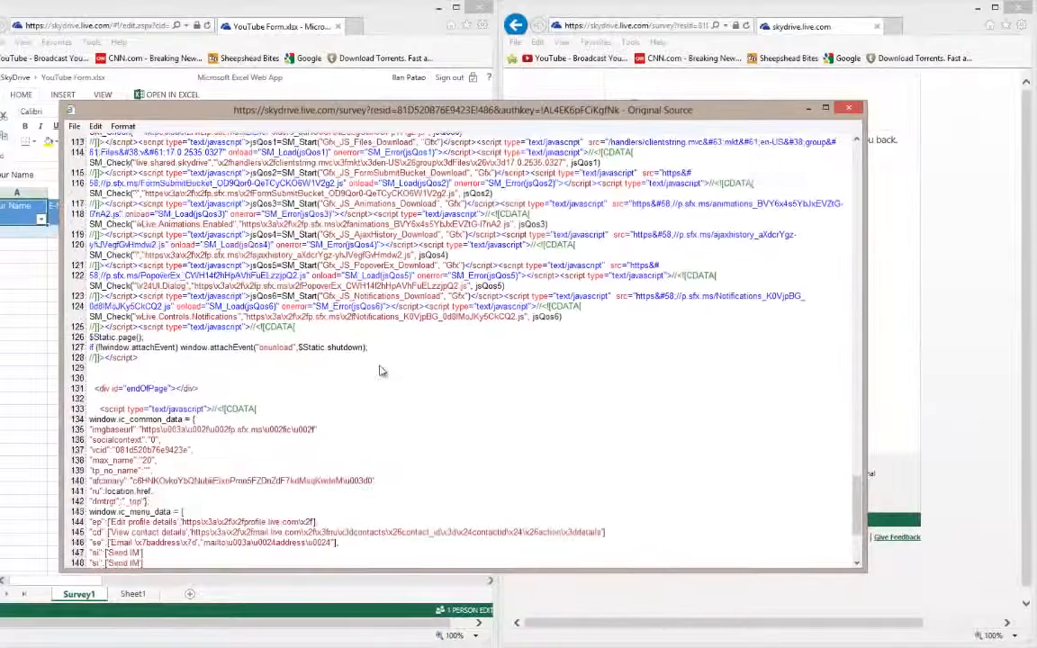
pyautogui.scroll(-4, 379, 370)
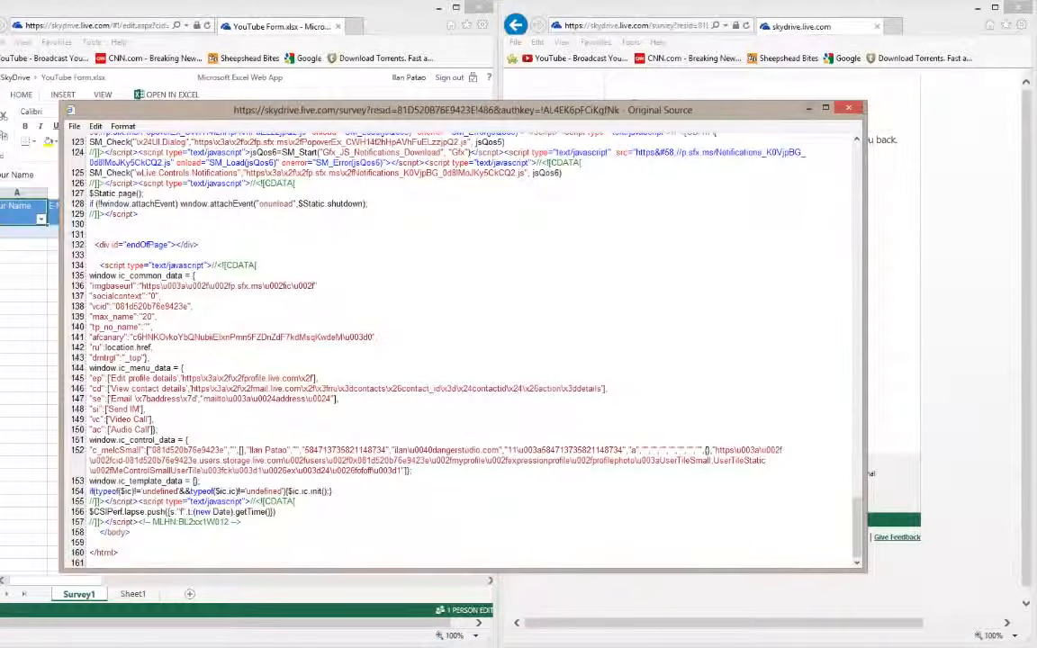
pyautogui.click(849, 108)
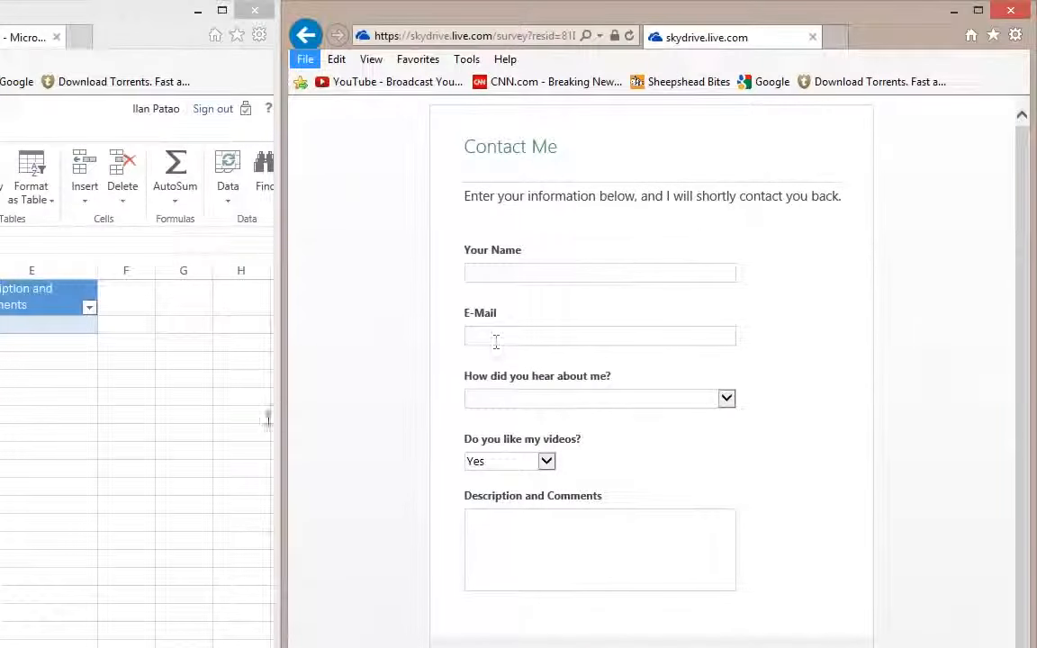
# Enter the respondent's name and e-mail, and choose YouTube for How did you hear about me
pyautogui.click(637, 271)
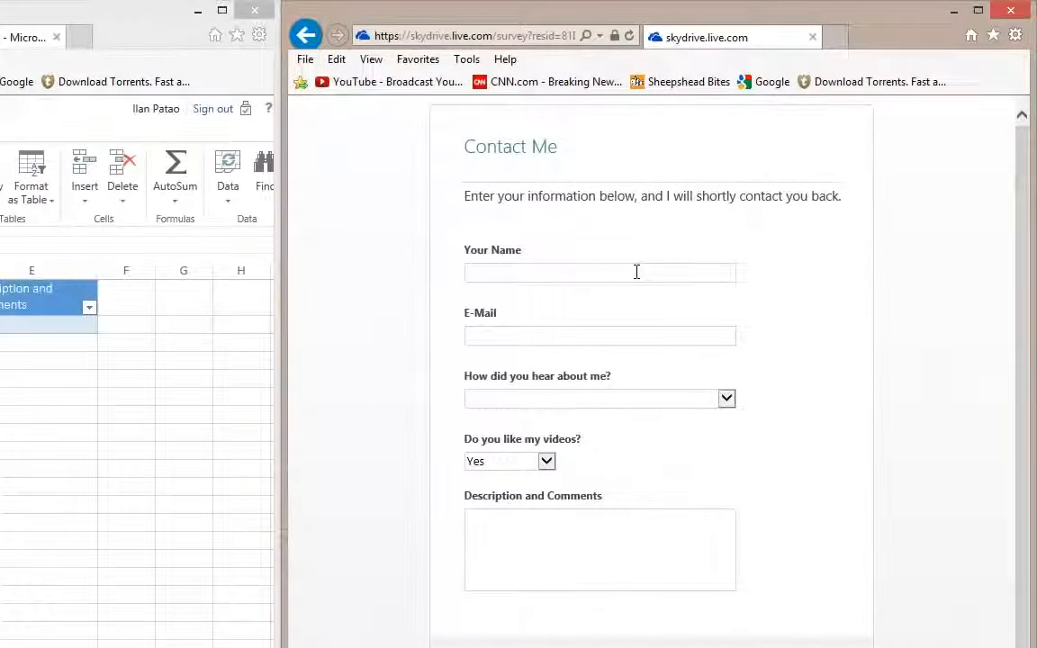
pyautogui.write('Ilan')
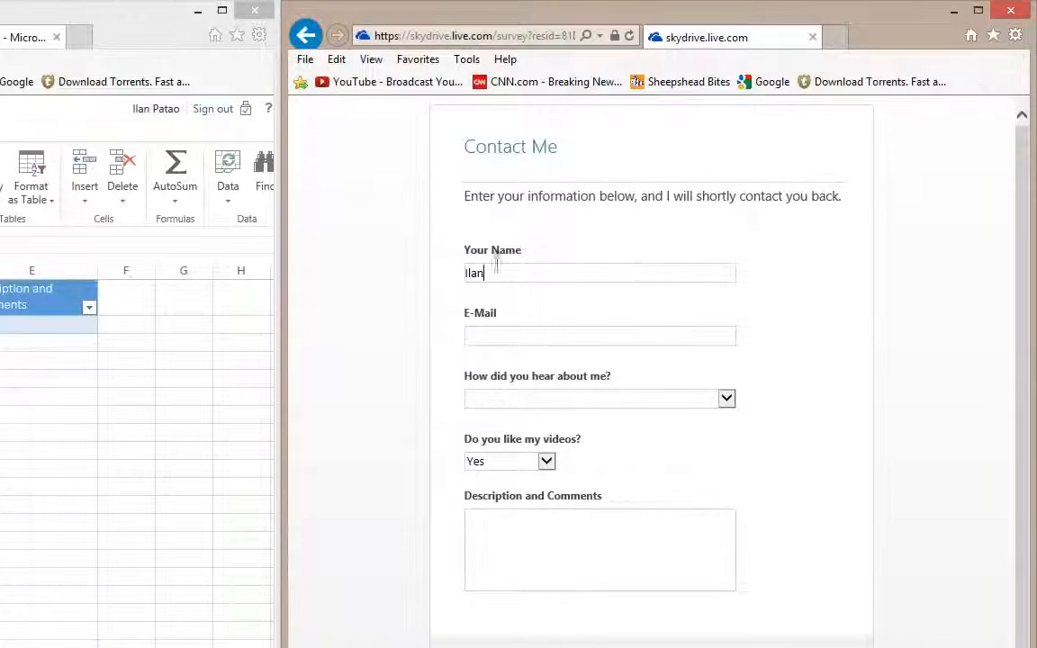
pyautogui.click(499, 334)
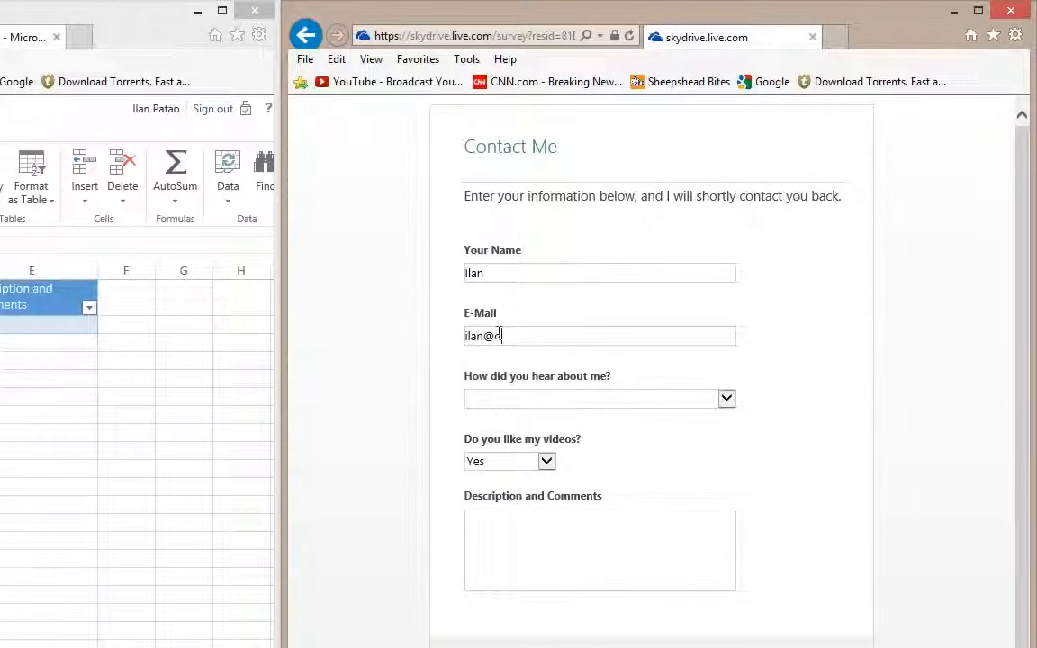
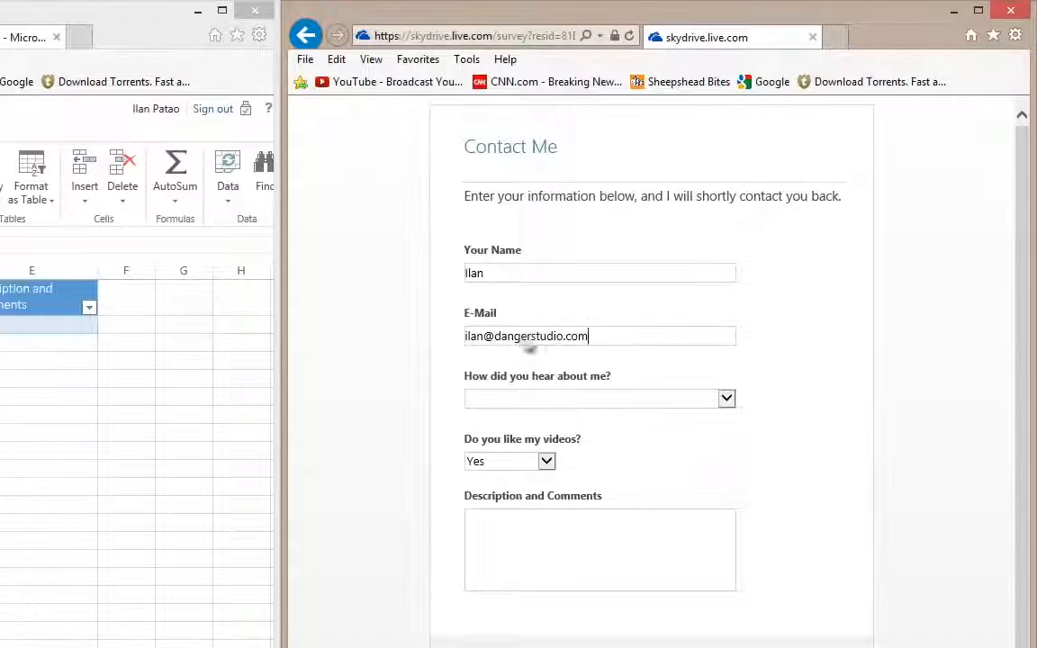
pyautogui.click(529, 398)
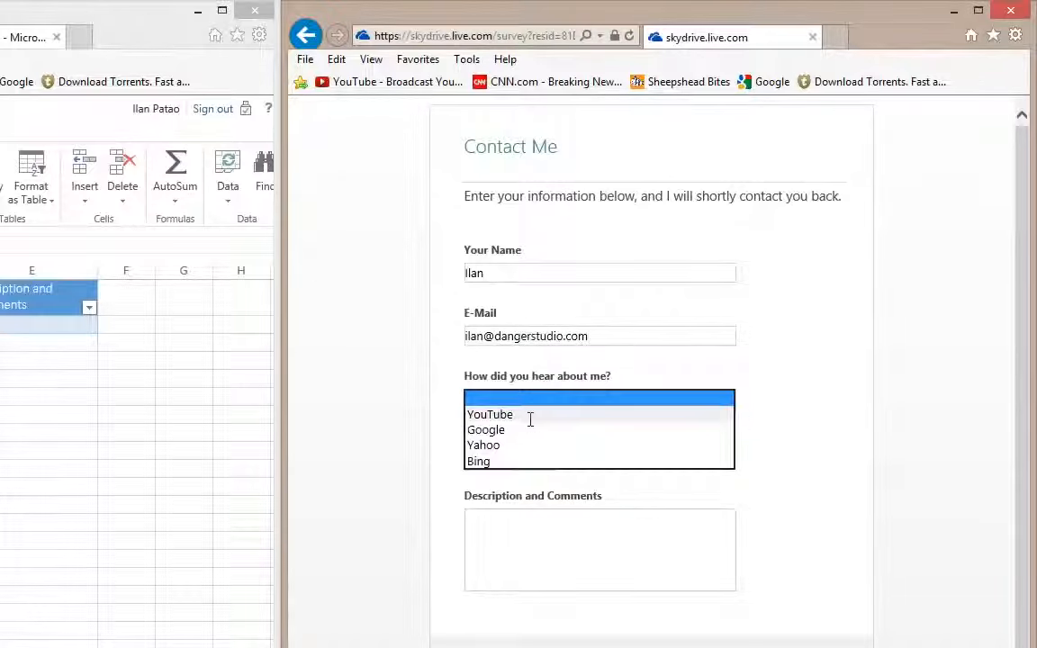
pyautogui.click(525, 416)
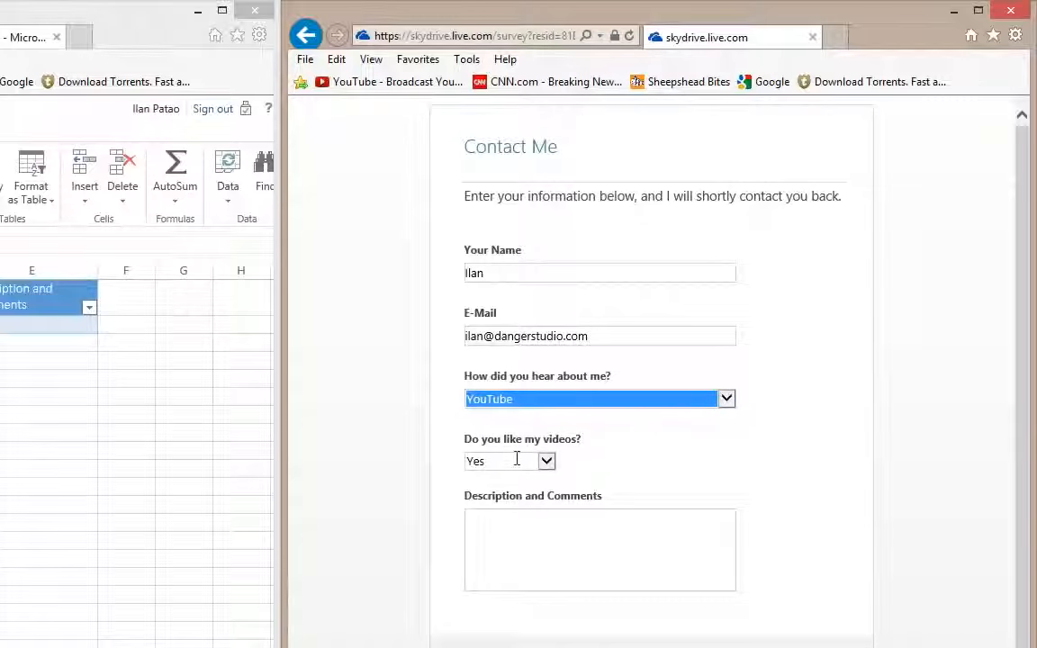
# Write the comment 'Great video, keep them coming!' followed by 'to my channel! Thank you!'
pyautogui.click(607, 548)
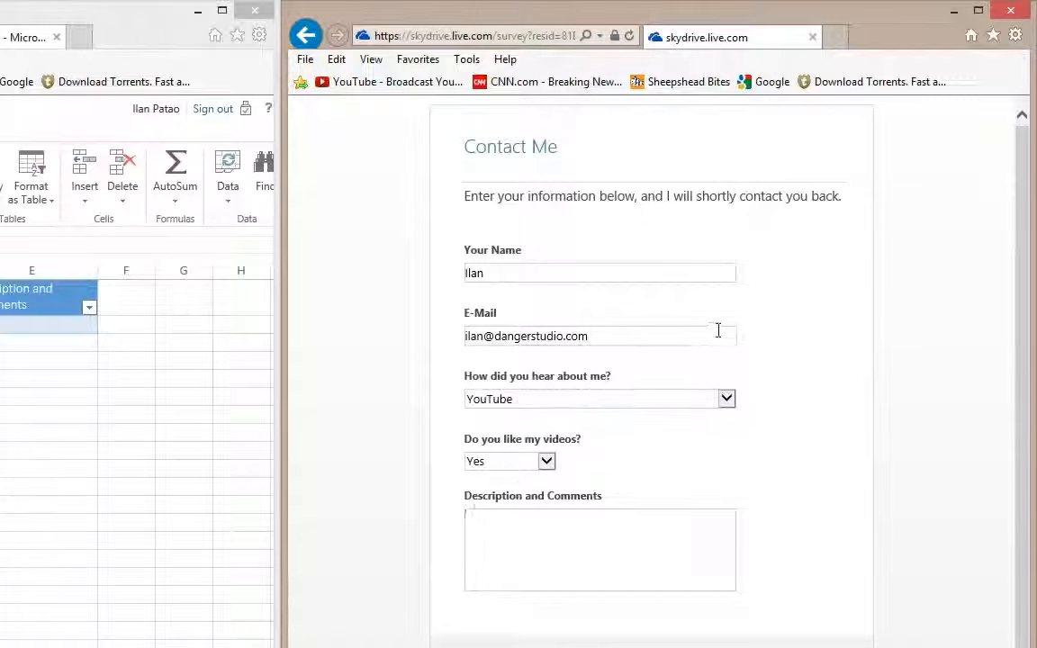
pyautogui.write('Great video, ')
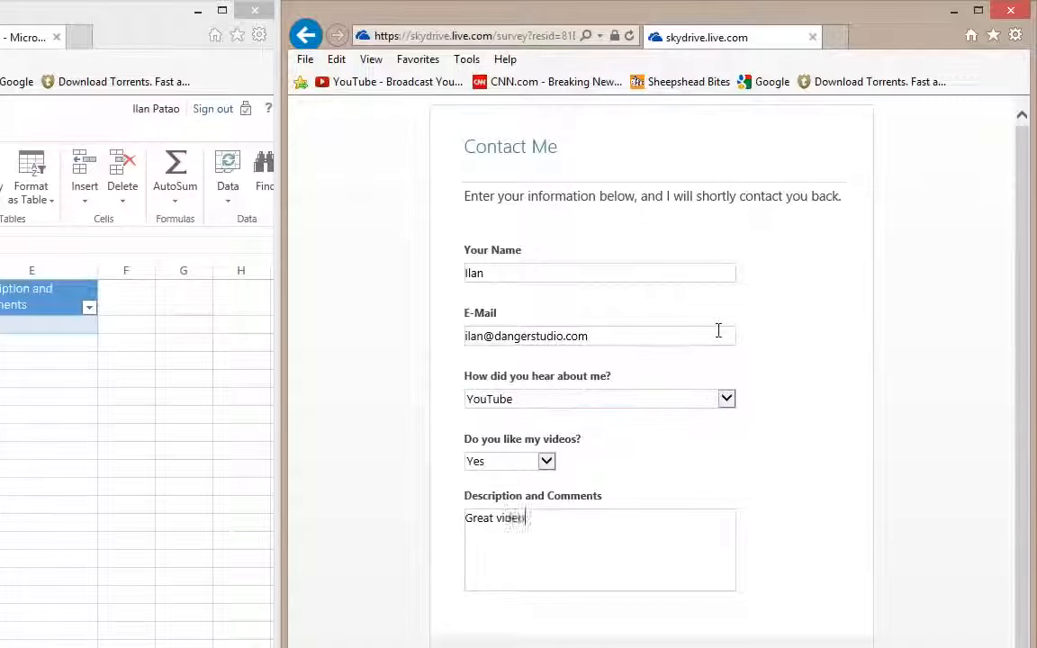
pyautogui.write('keep ')
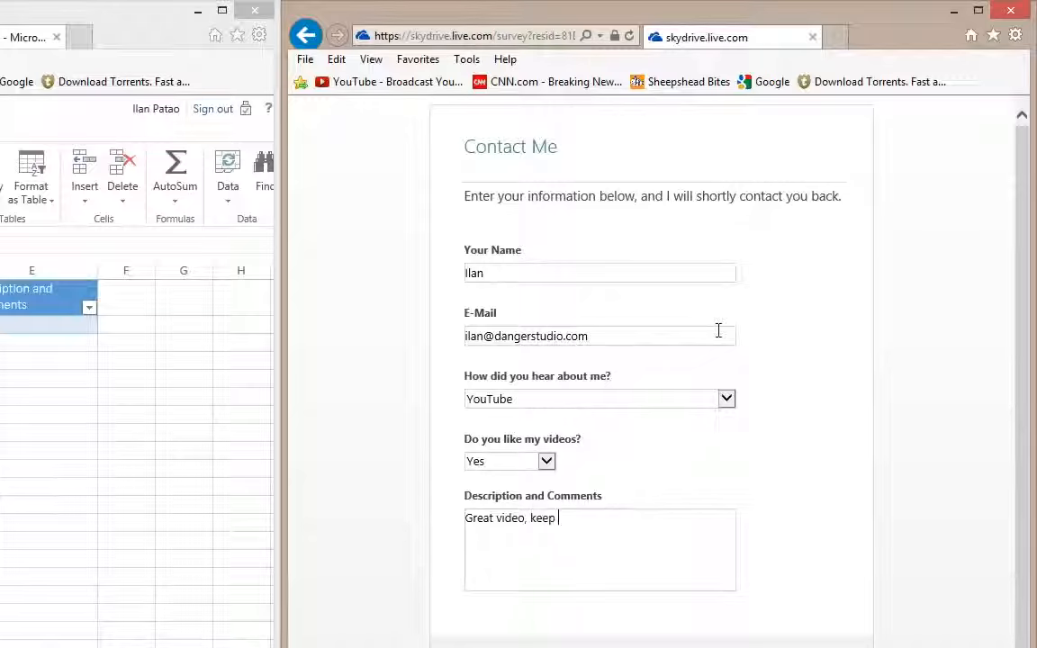
pyautogui.write('them coming! S')
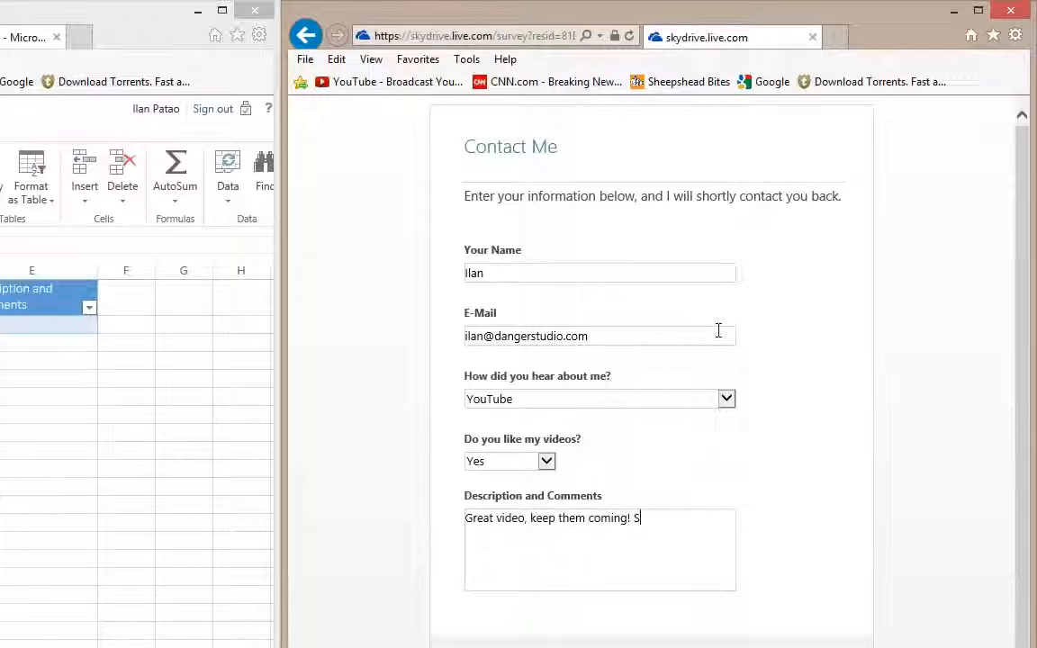
pyautogui.write('to my')
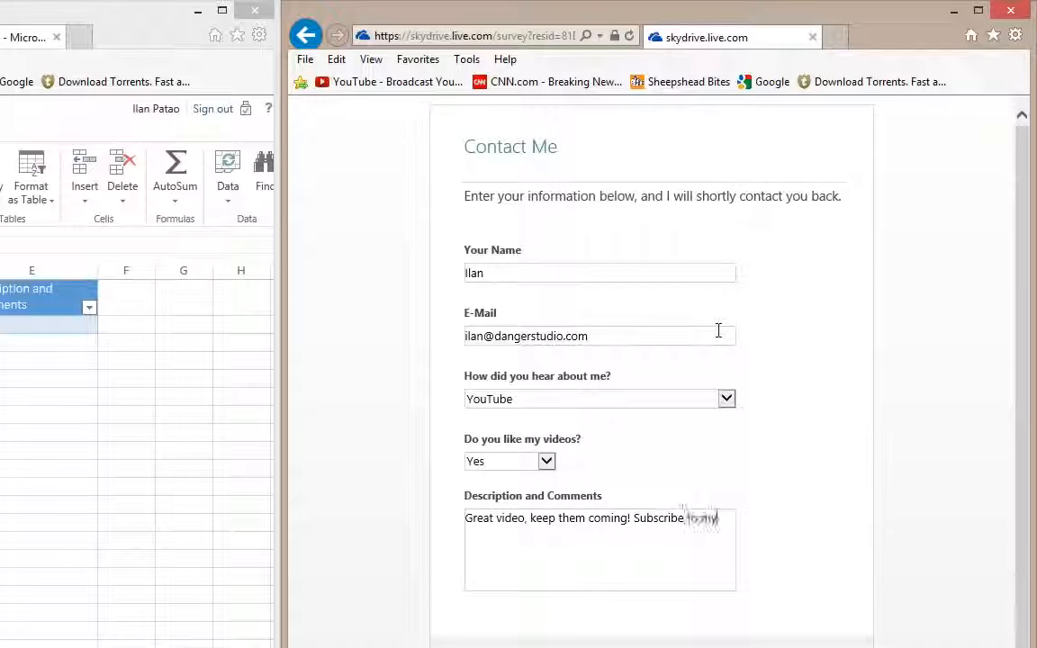
pyautogui.write(' channel! Than')
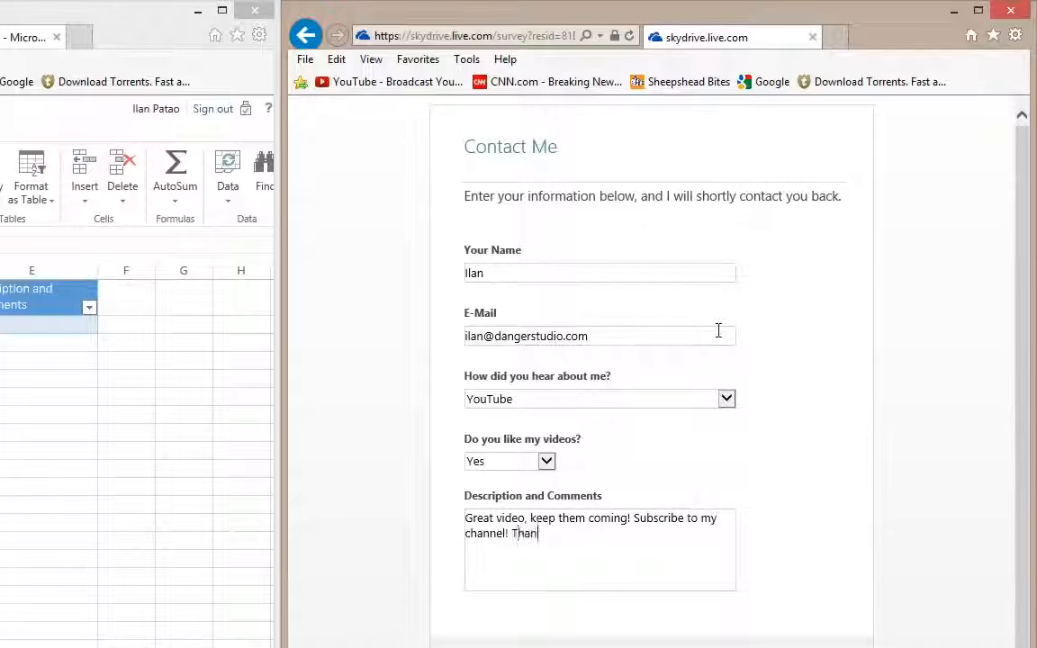
pyautogui.write('k you!')
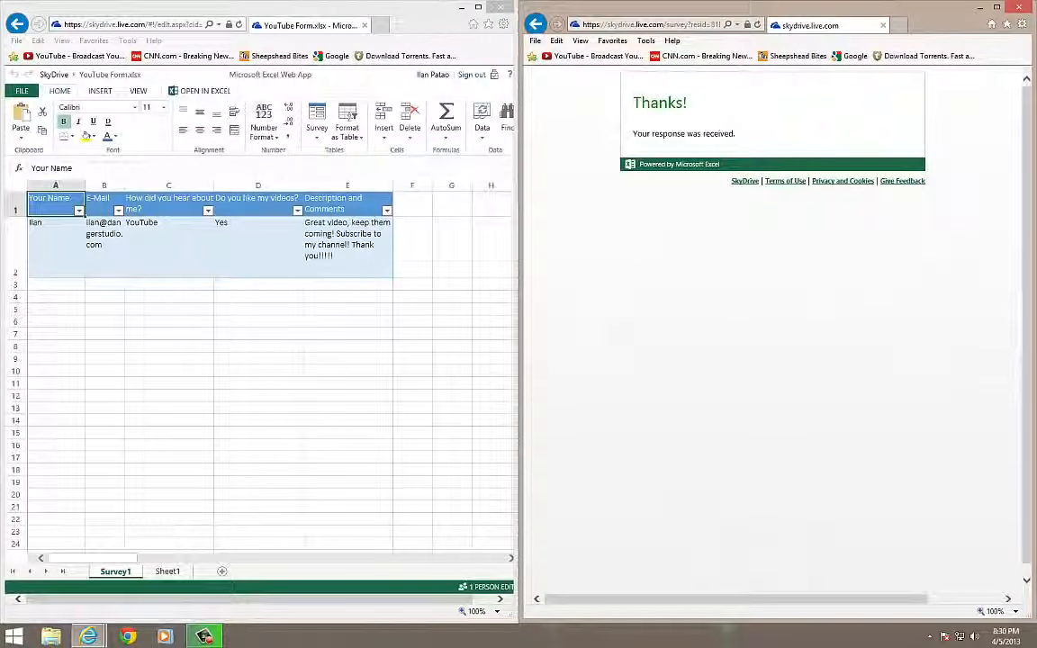
# Maximize the spreadsheet window and widen columns A to G equally
pyautogui.click(412, 347)
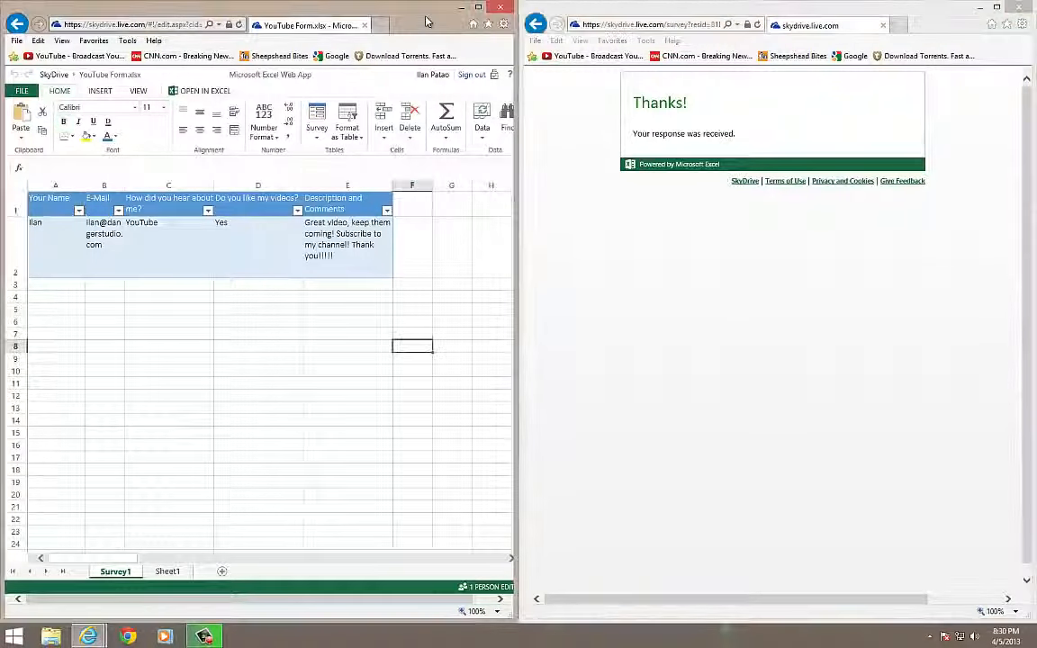
pyautogui.moveTo(426, 18); pyautogui.dragTo(702, 200)
pyautogui.doubleClick(399, 191)
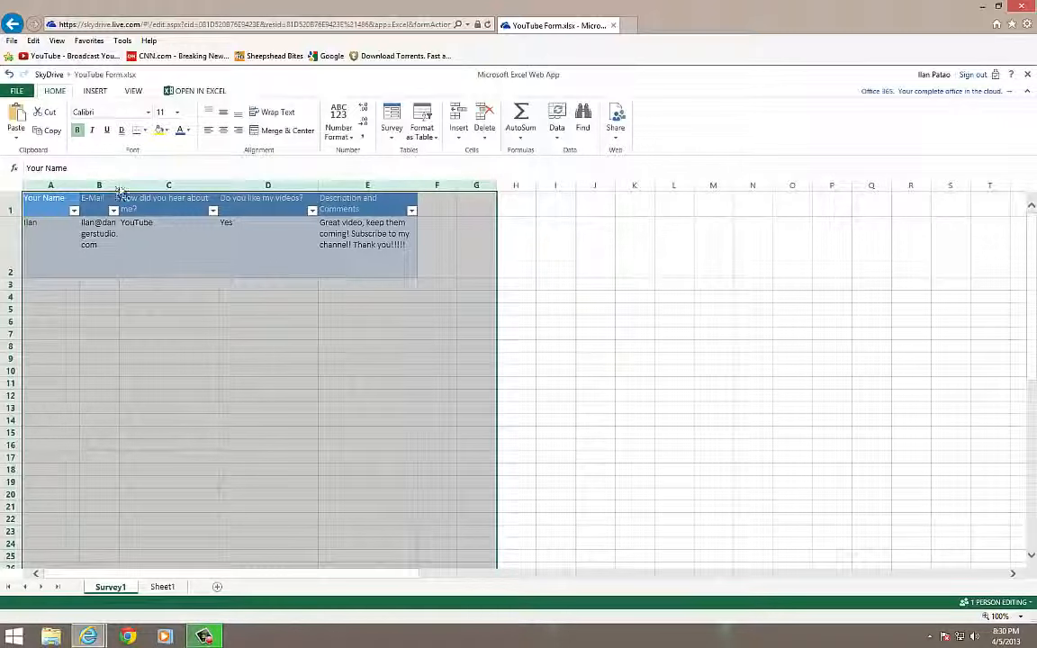
pyautogui.moveTo(119, 190); pyautogui.dragTo(245, 190)
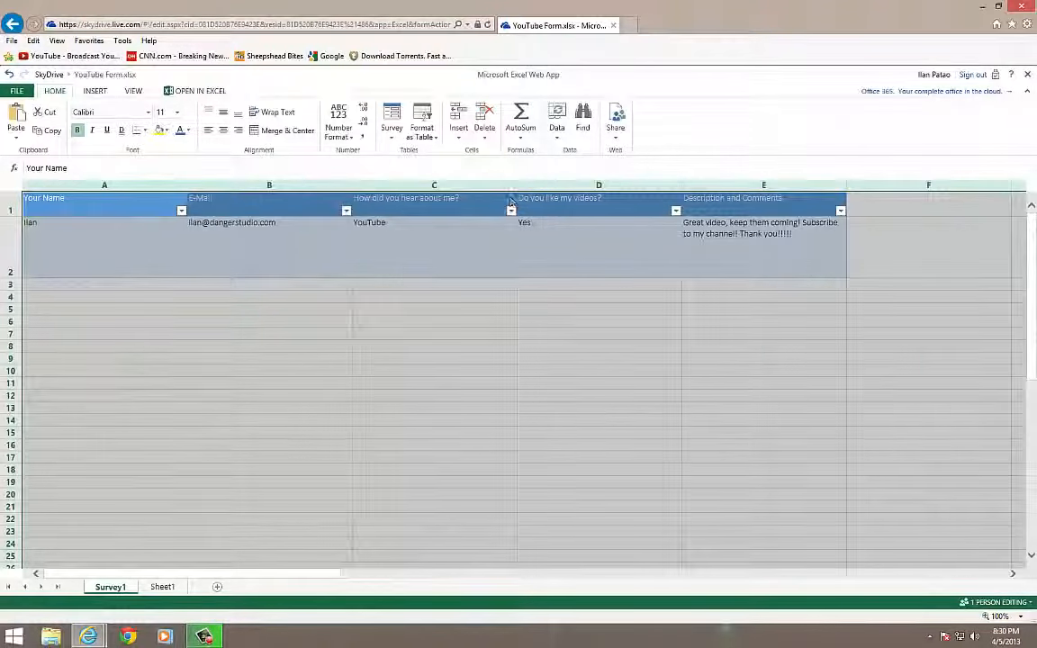
pyautogui.click(270, 358)
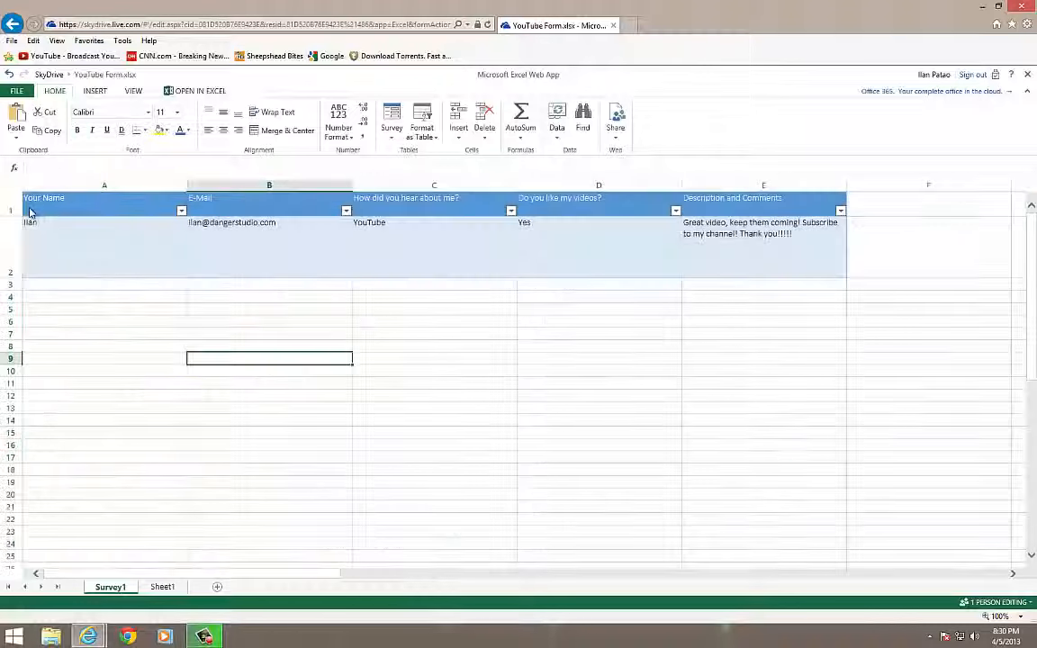
# Check row 2's submitted name, e-mail, source, Yes answer and comment cells
pyautogui.click(267, 231)
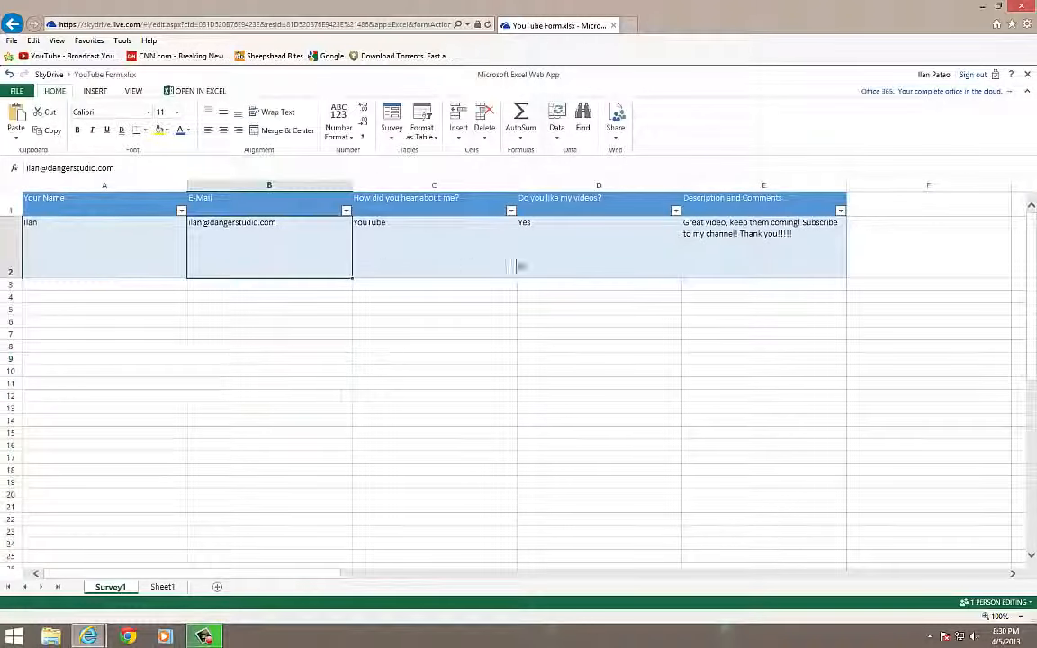
pyautogui.click(95, 240)
pyautogui.click(227, 248)
pyautogui.click(422, 239)
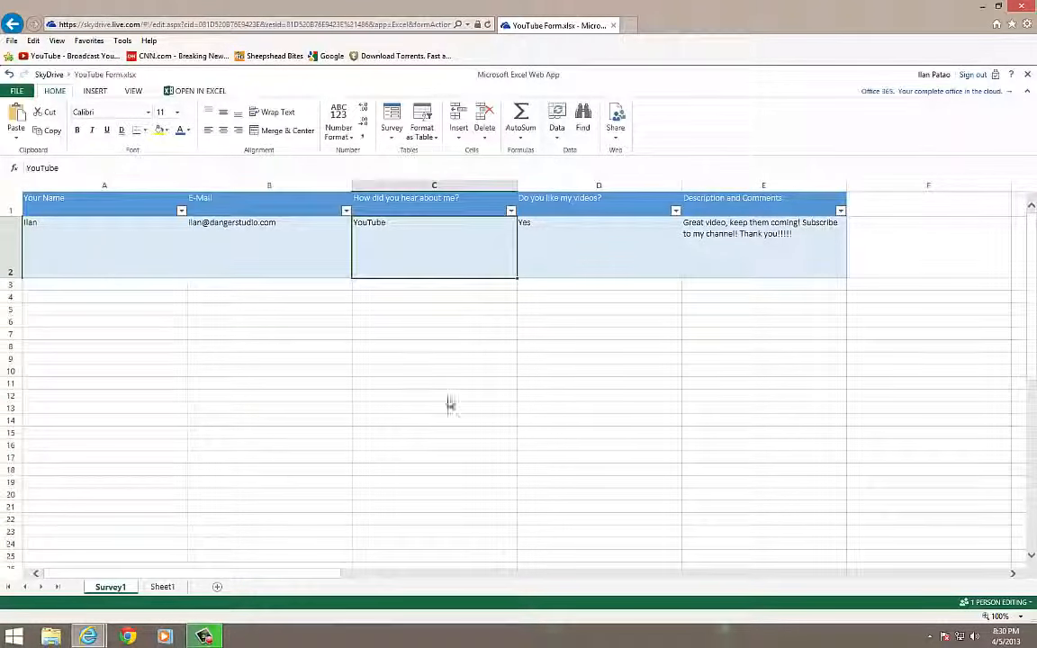
pyautogui.click(610, 252)
pyautogui.click(799, 248)
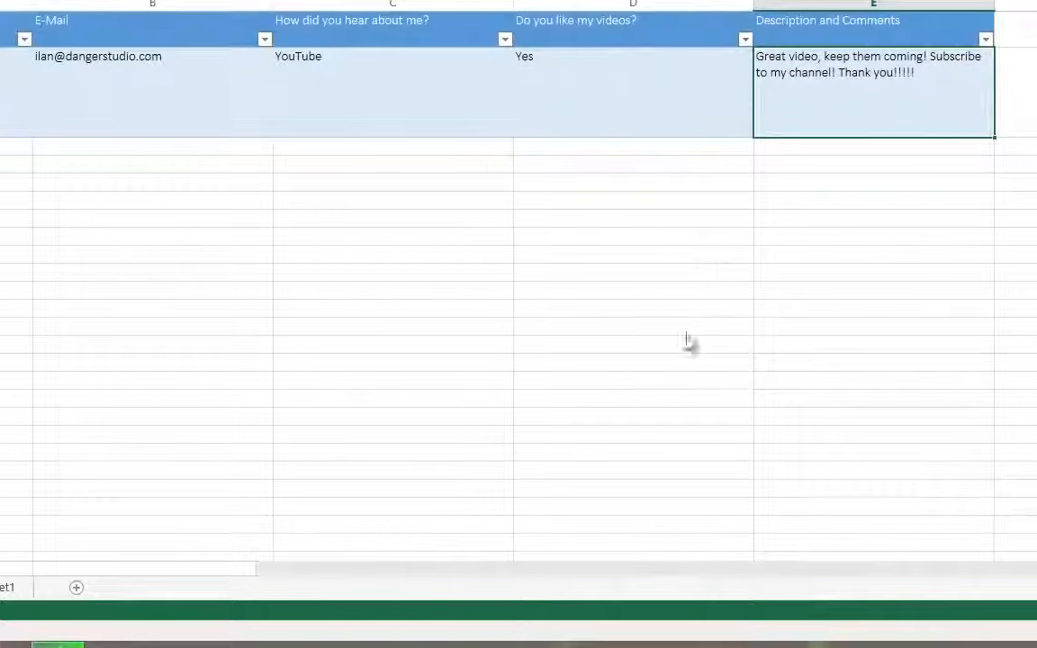
# Point out the E-Mail, How did you hear and Yes columns, then bring back the confirmation window
pyautogui.click(563, 349)
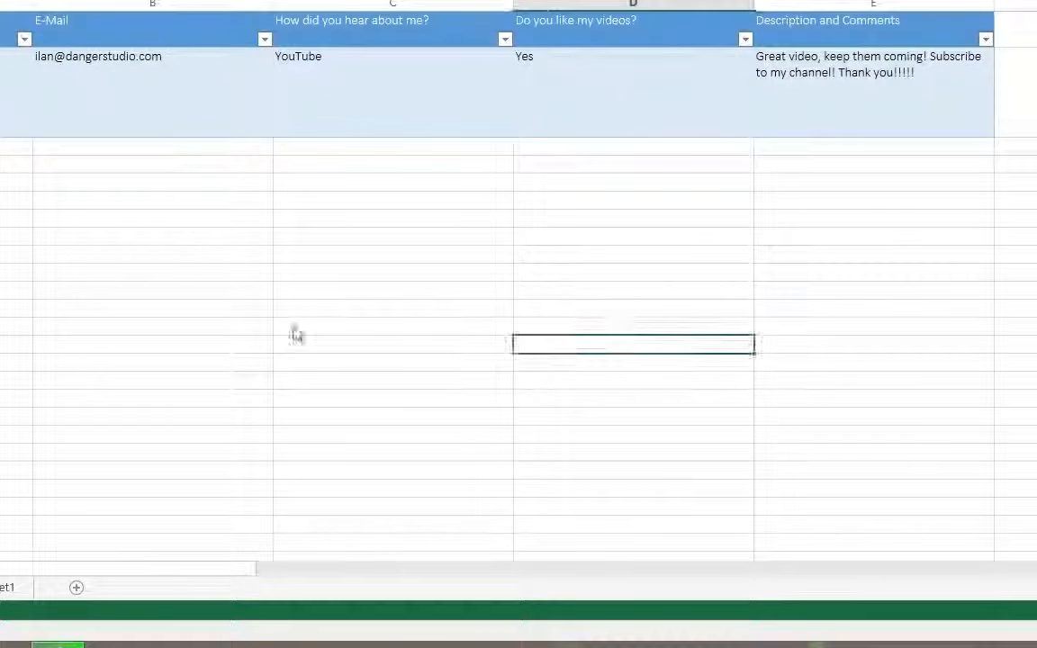
pyautogui.click(294, 332)
pyautogui.click(99, 291)
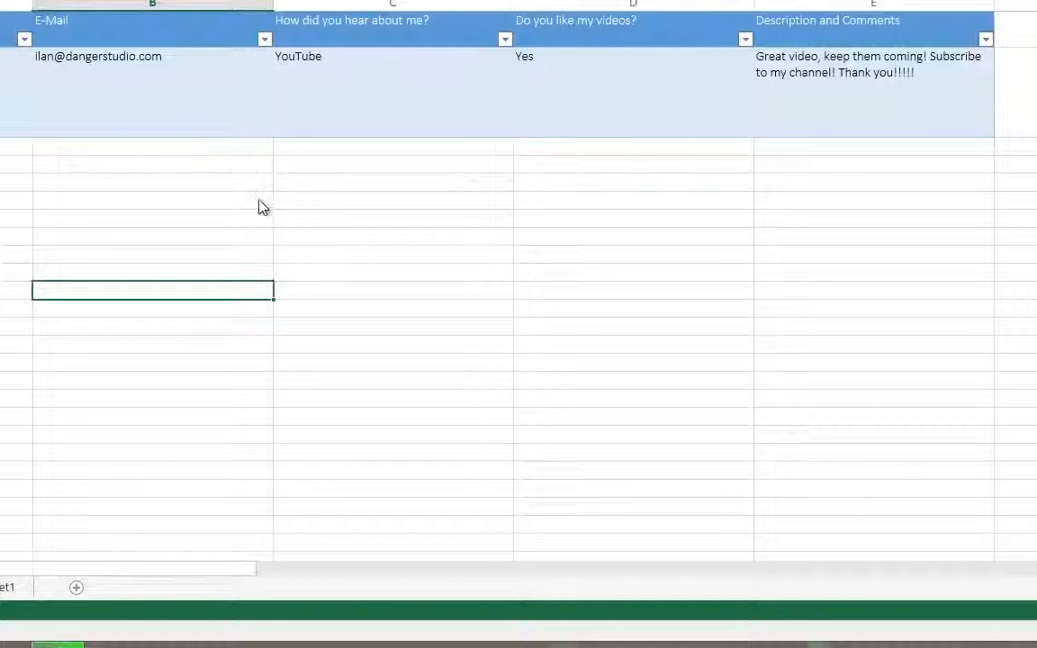
pyautogui.click(303, 166)
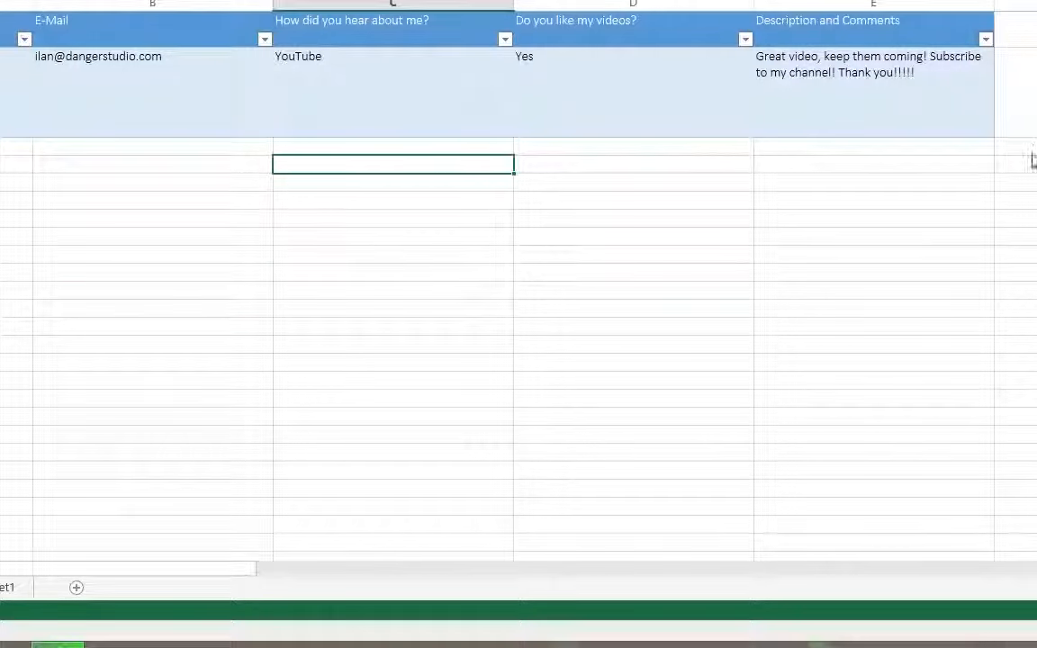
pyautogui.click(592, 77)
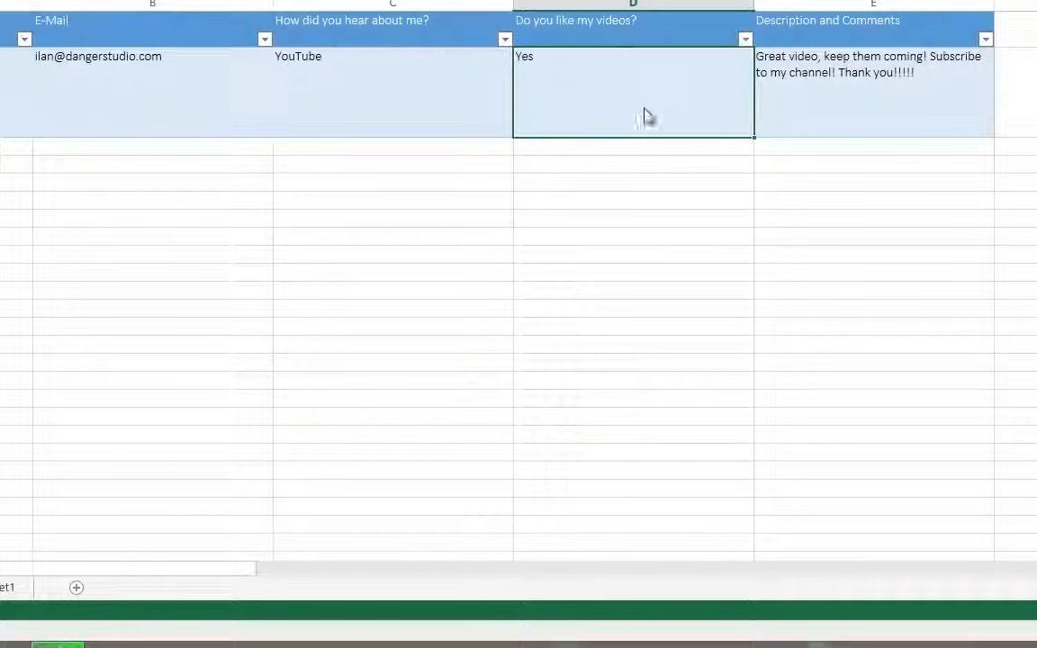
pyautogui.click(640, 147)
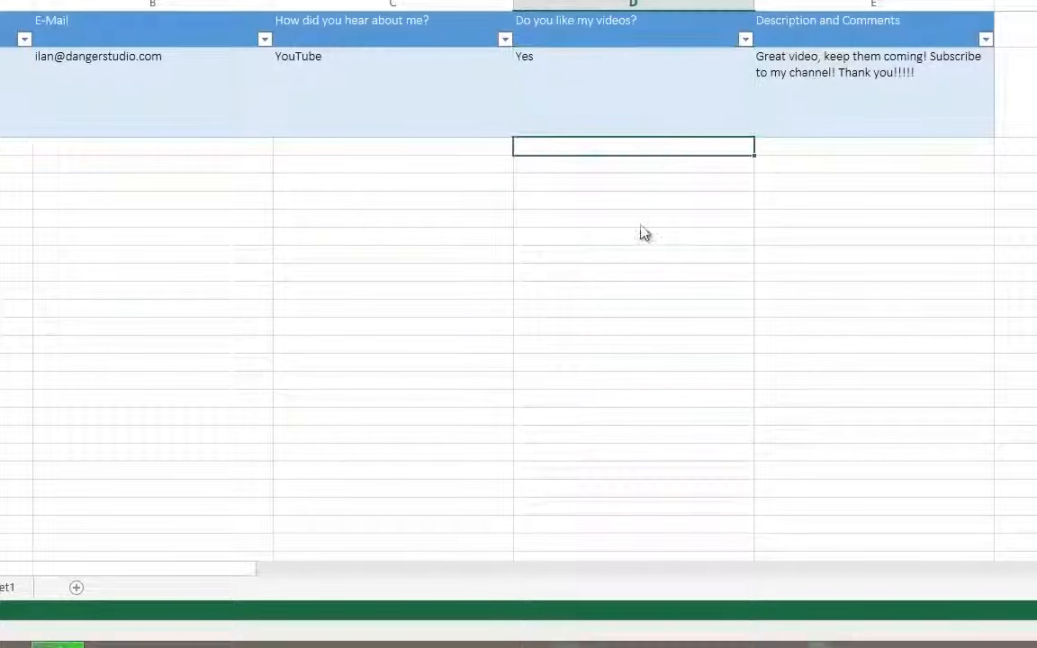
pyautogui.click(605, 238)
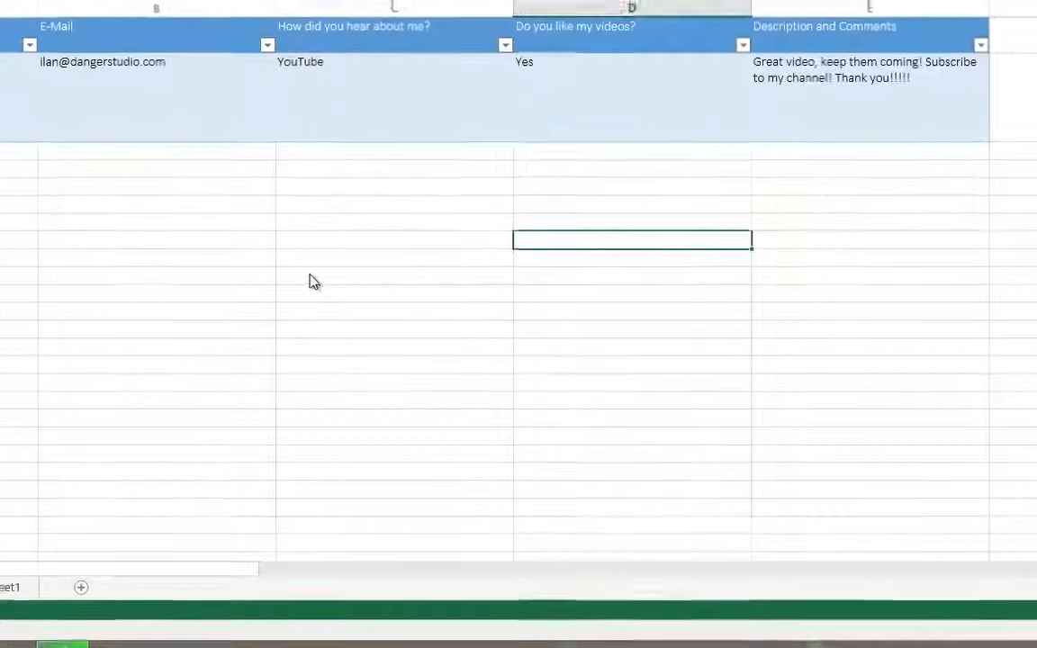
pyautogui.click(99, 291)
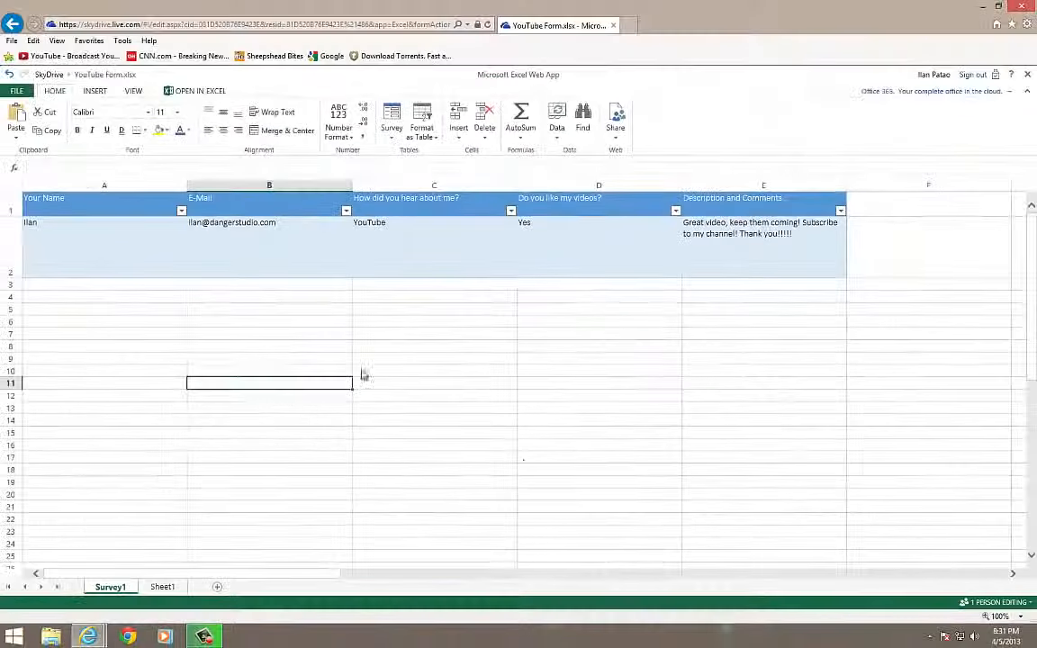
pyautogui.click(261, 298)
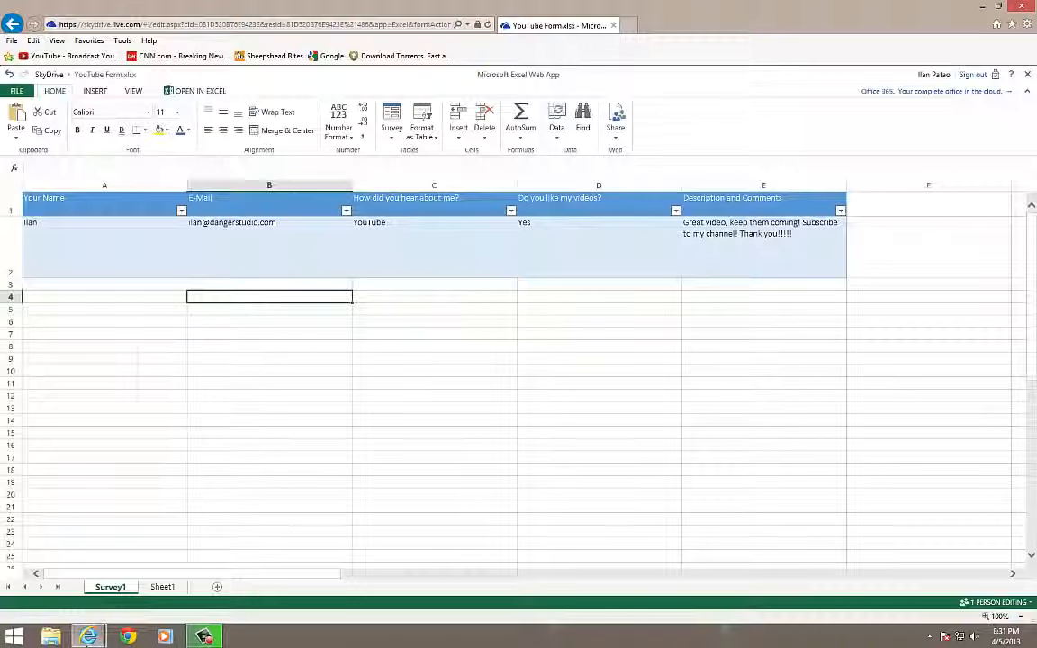
pyautogui.moveTo(88, 639)
pyautogui.click(241, 589)
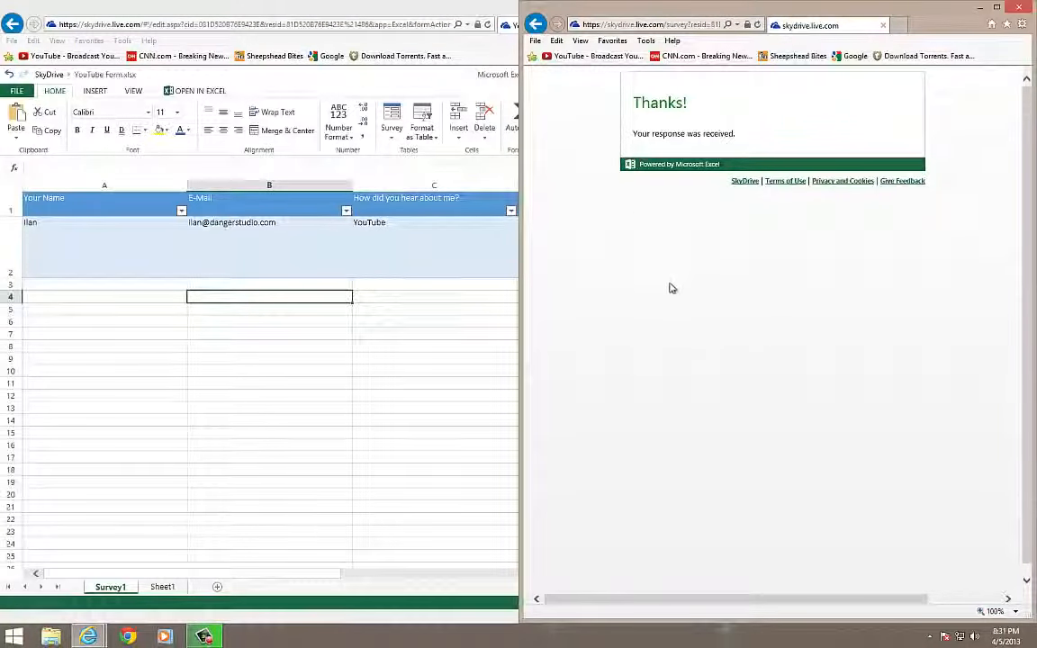
pyautogui.click(537, 26)
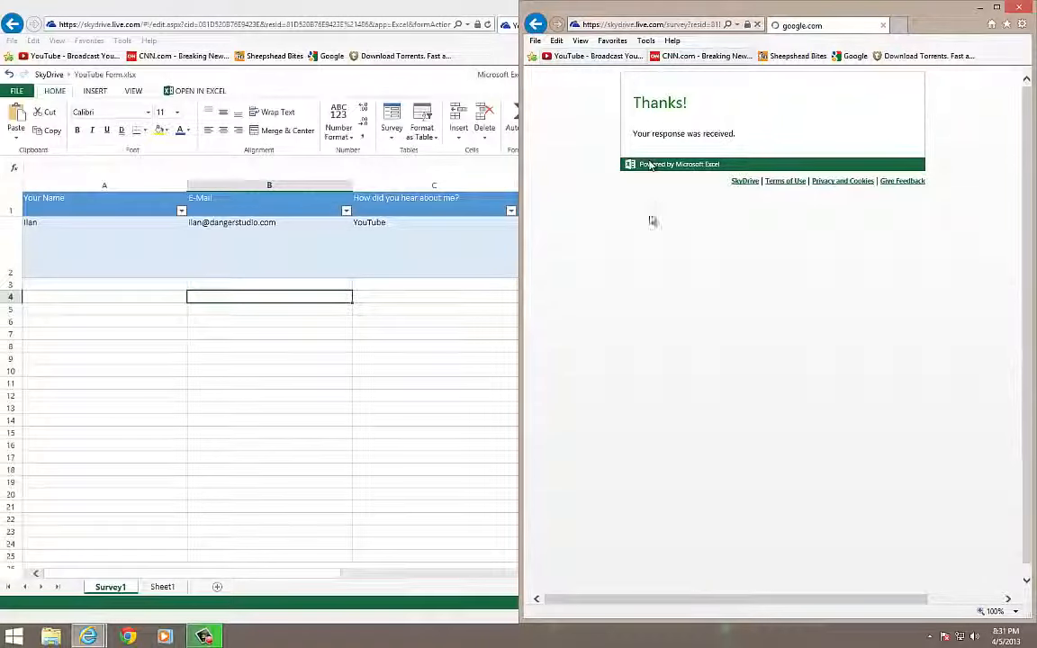
pyautogui.click(450, 357)
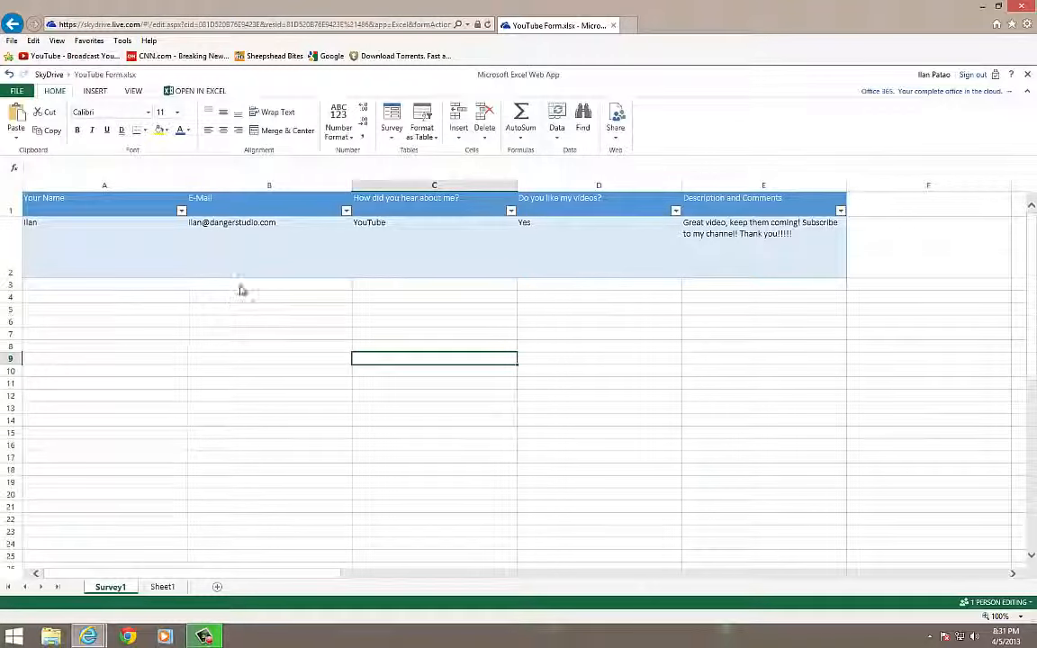
pyautogui.click(745, 301)
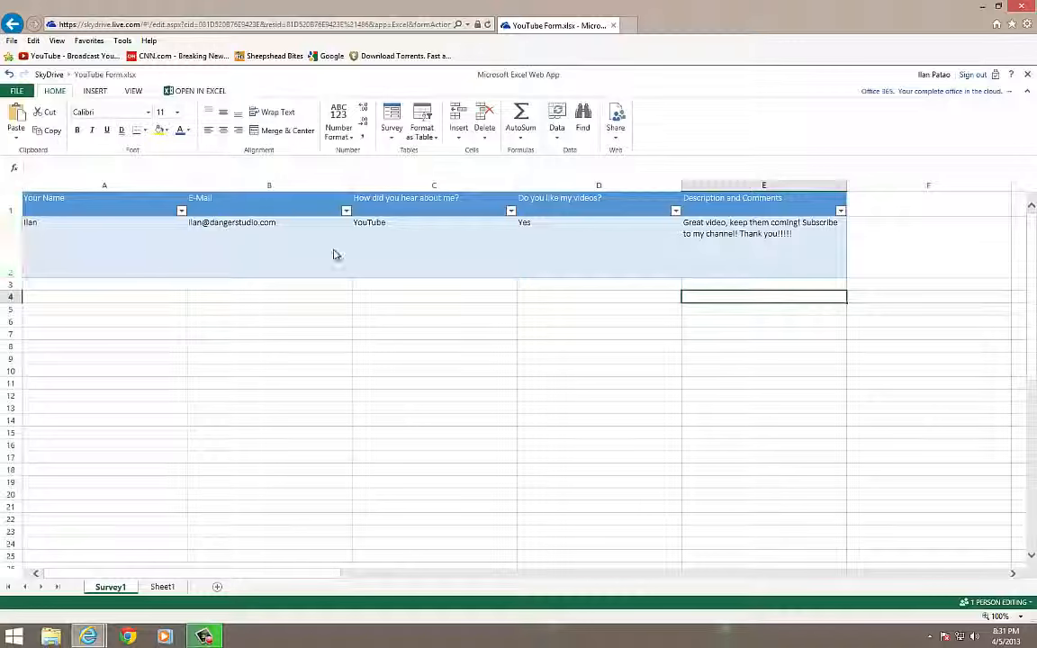
pyautogui.click(602, 385)
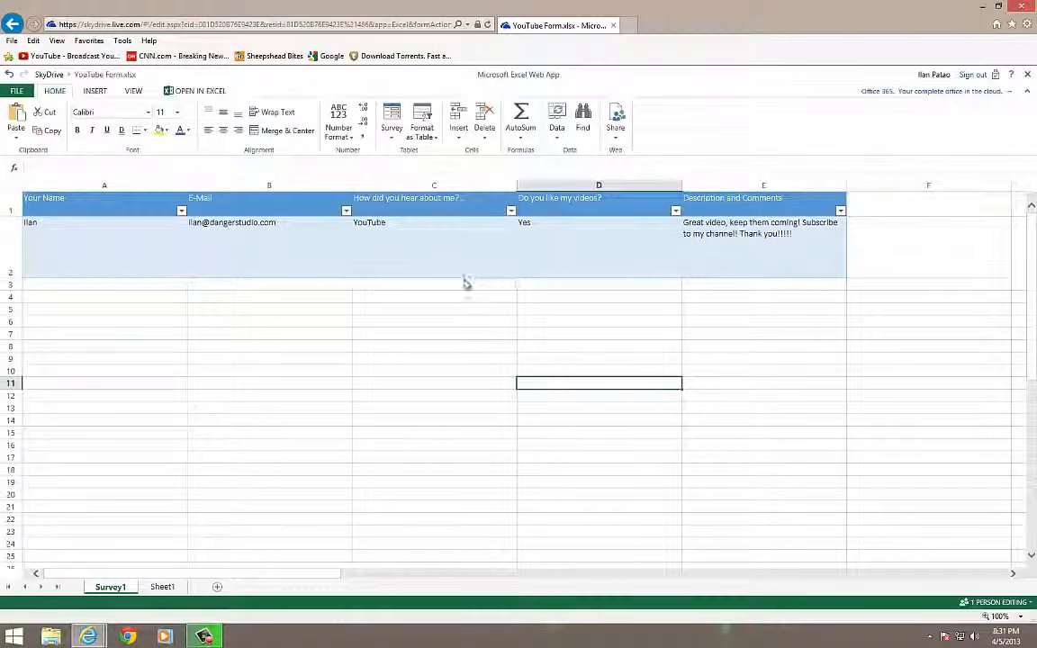
pyautogui.click(538, 310)
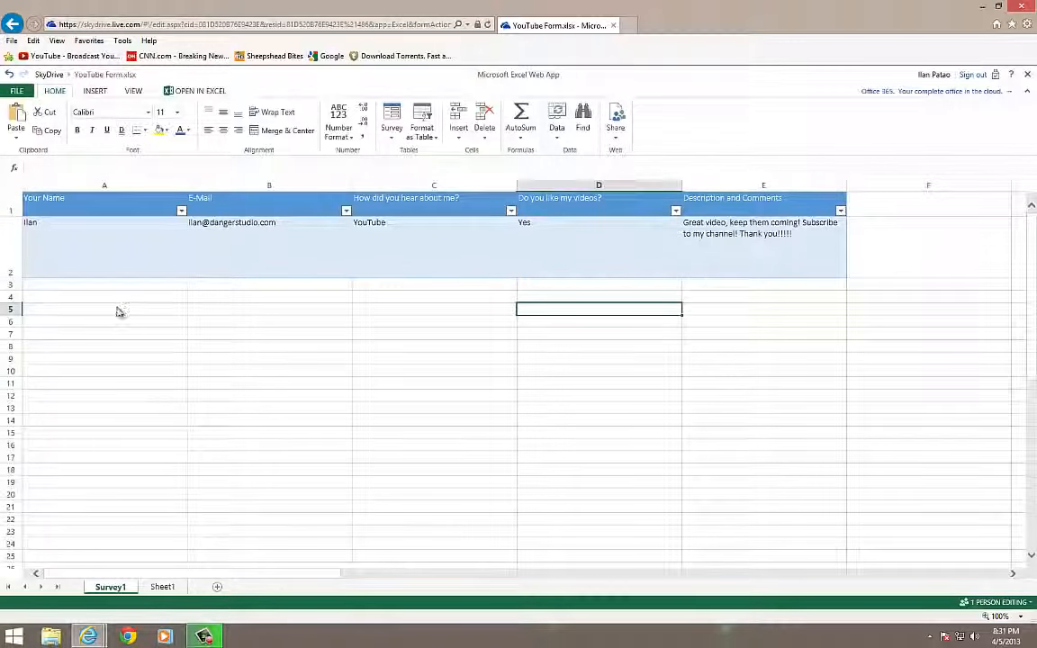
pyautogui.click(205, 635)
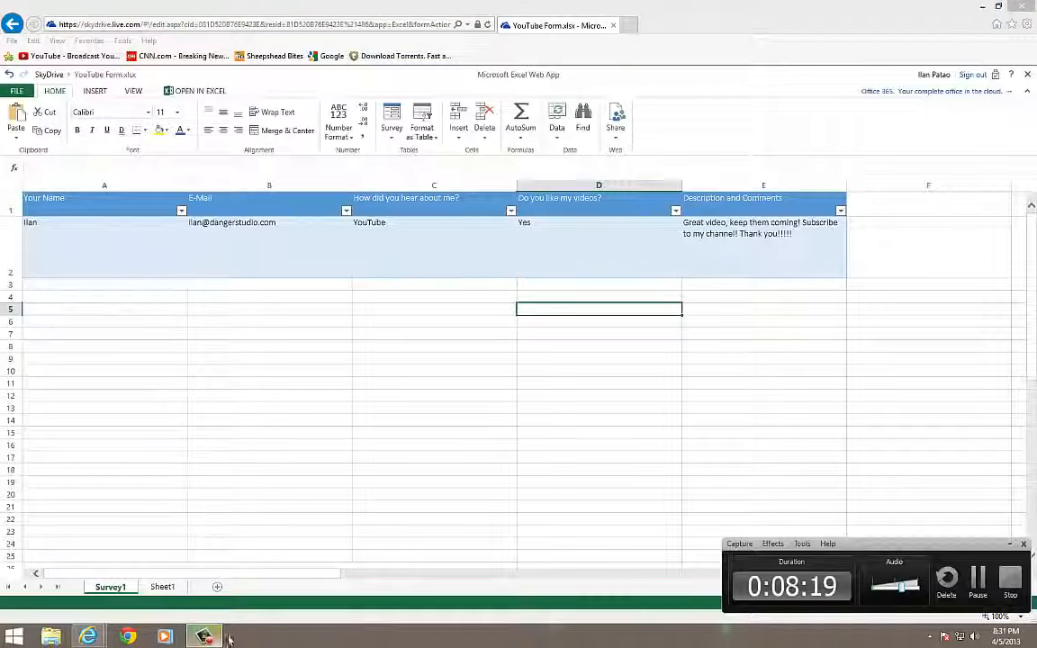
pyautogui.click(664, 350)
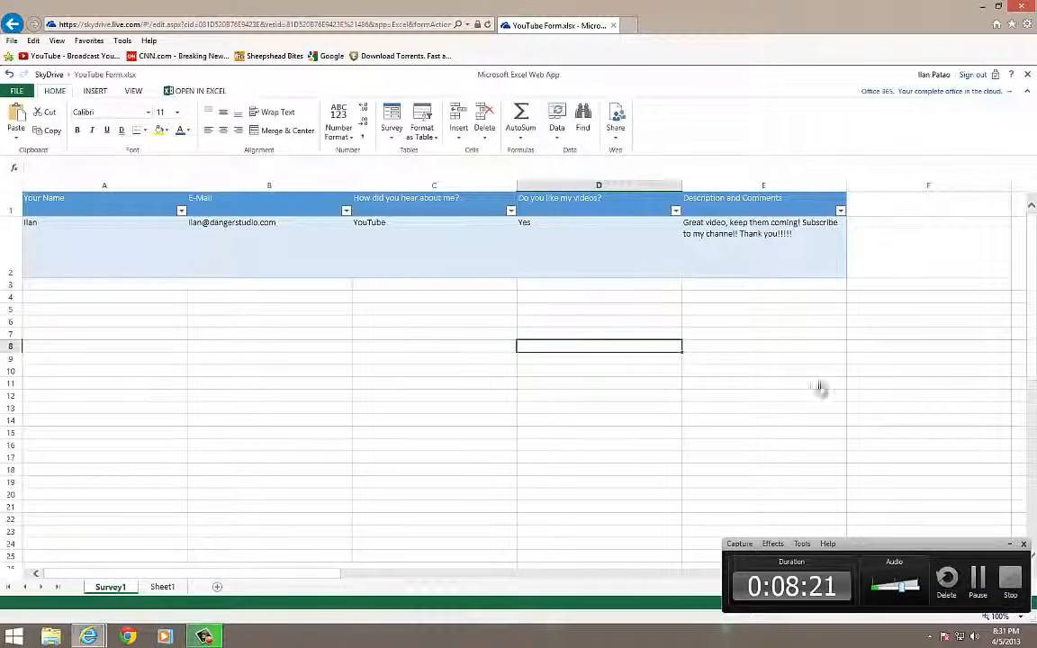
pyautogui.click(1008, 543)
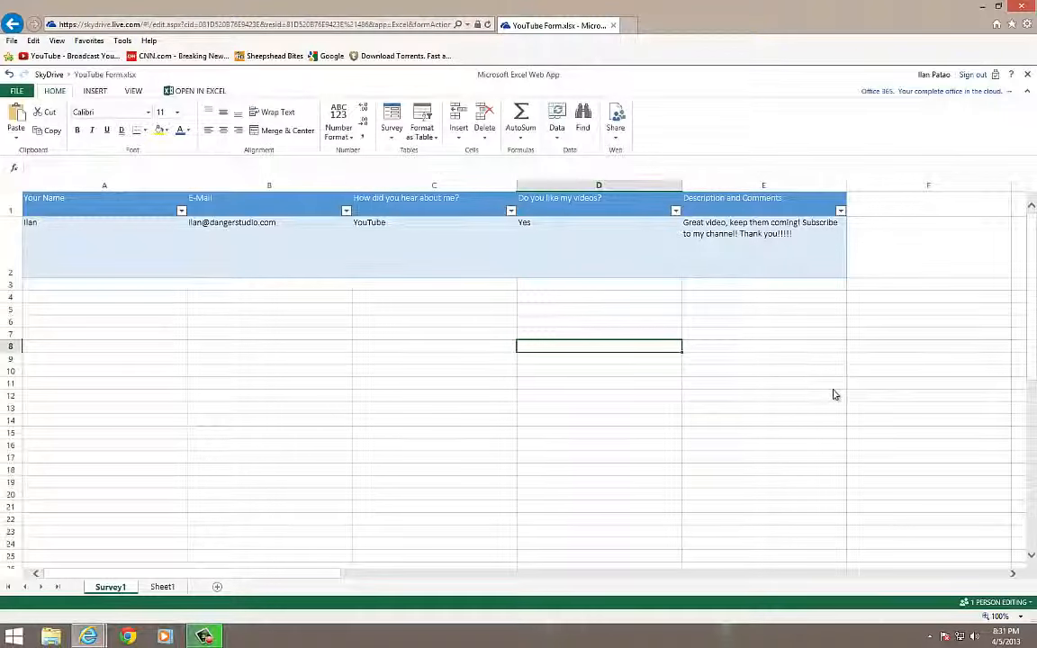
pyautogui.click(761, 381)
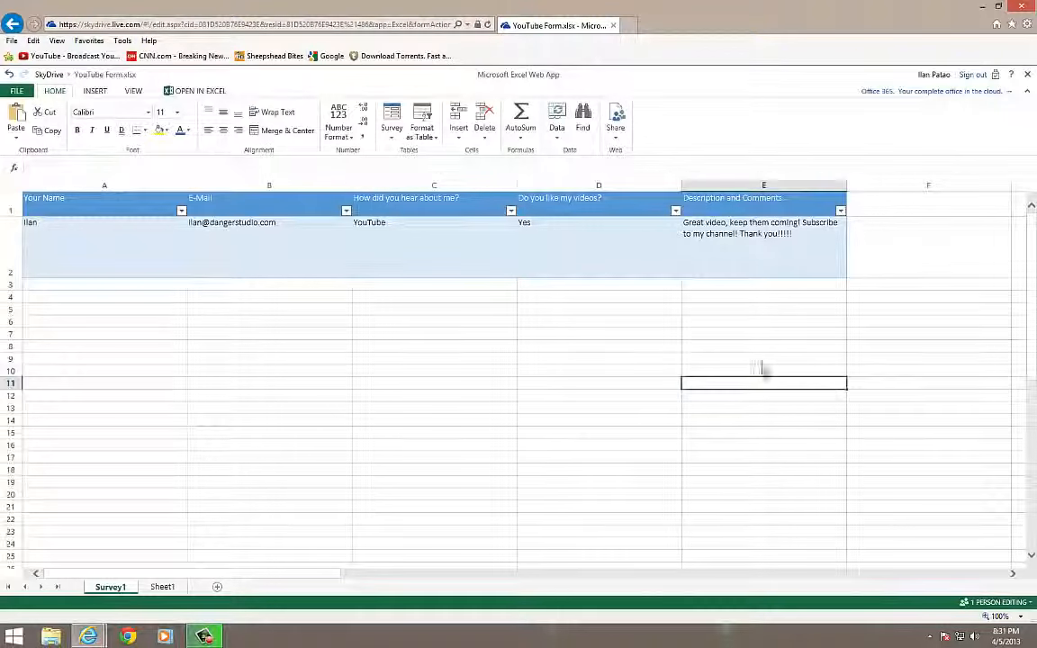
pyautogui.click(645, 324)
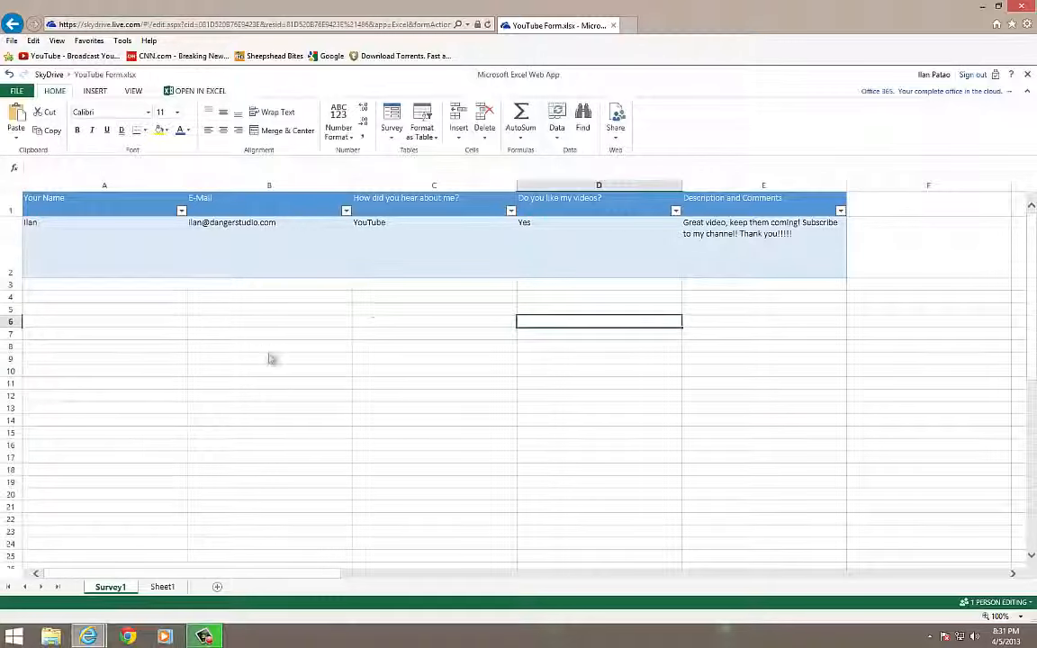
pyautogui.click(345, 335)
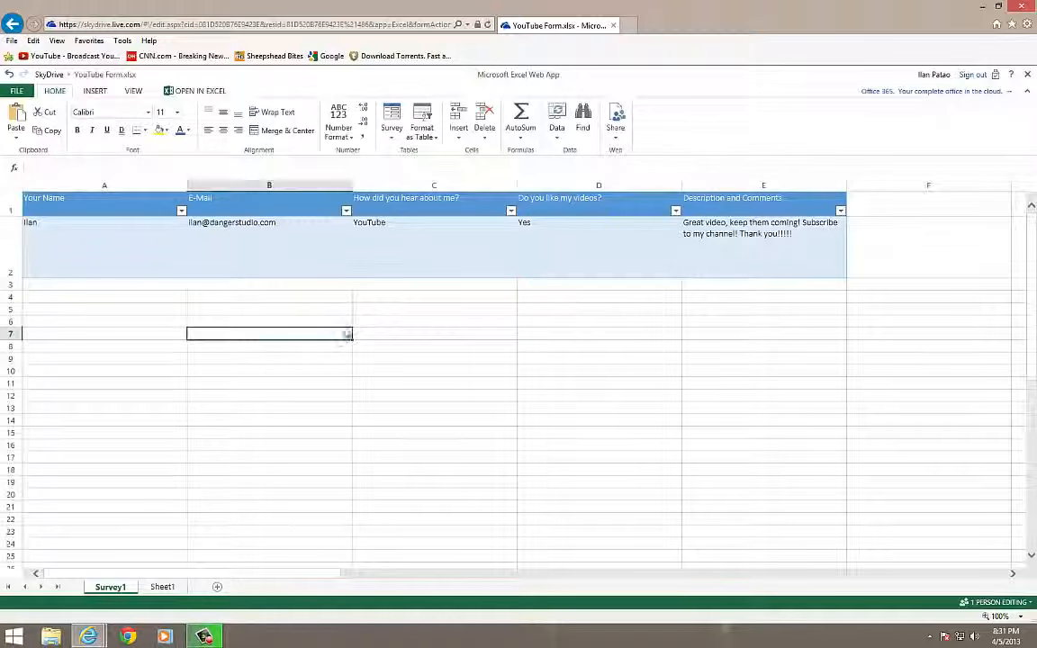
pyautogui.click(722, 323)
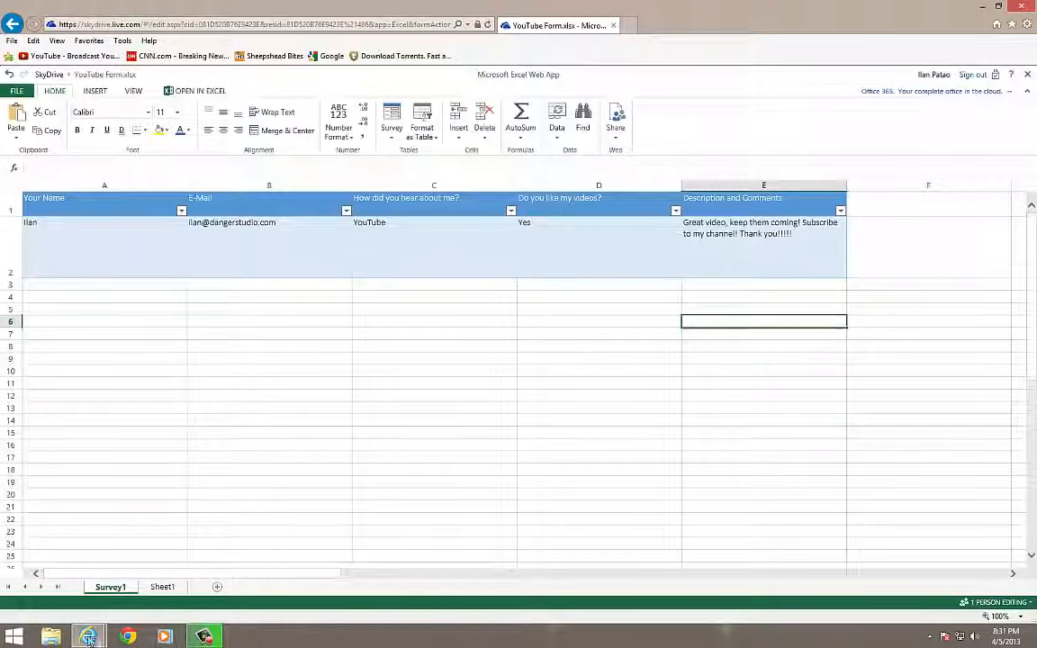
# Load the shared sdrv.ms survey link in the Google browser window
pyautogui.moveTo(88, 637)
pyautogui.click(198, 514)
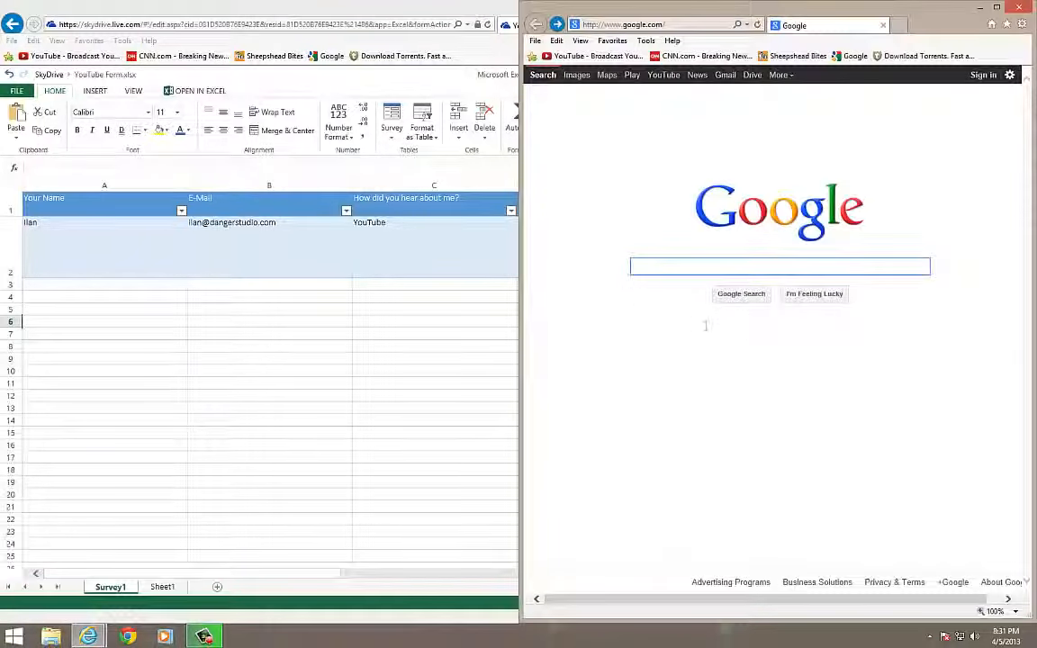
pyautogui.click(630, 25)
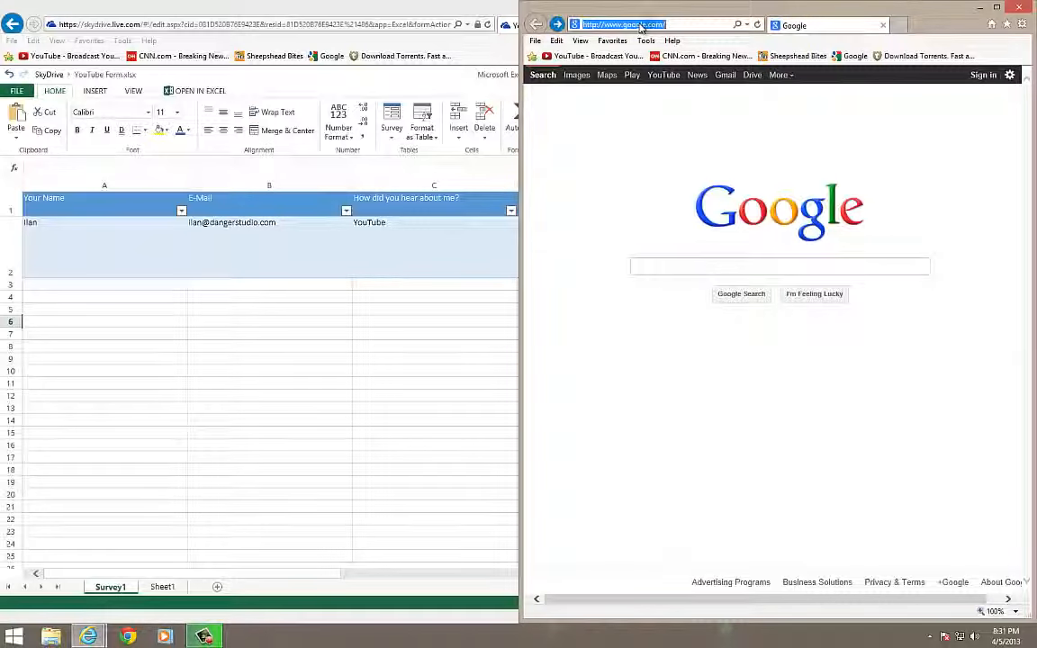
pyautogui.press('Return')
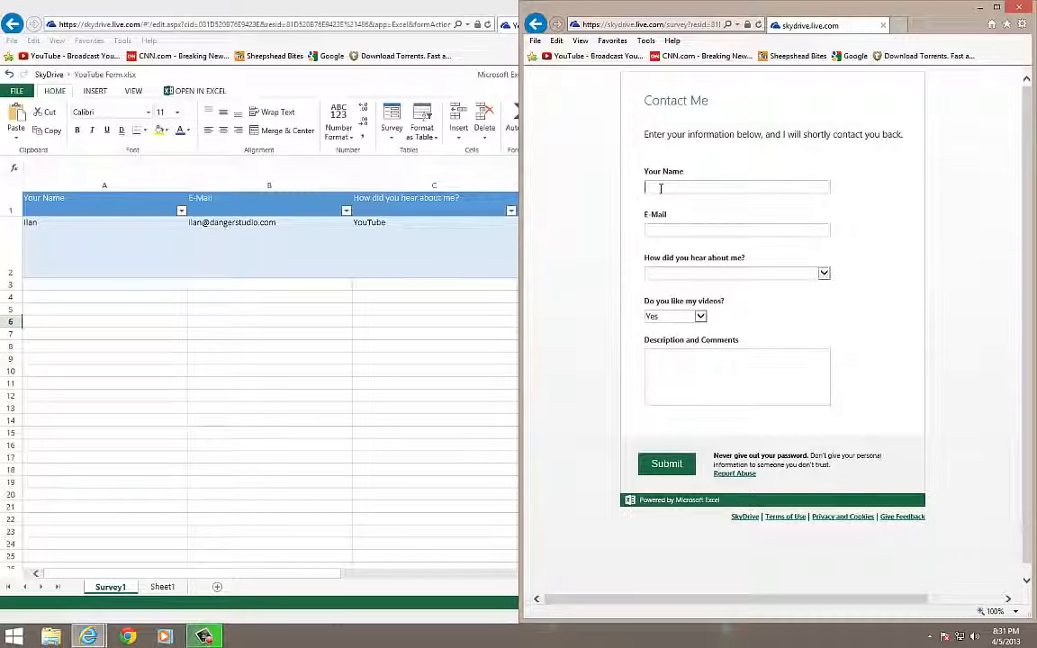
# Submit a response with name and e-mail, Google kept, and comment 'Look to your right, see the live response!'
pyautogui.click(660, 188)
pyautogui.write('Michael')
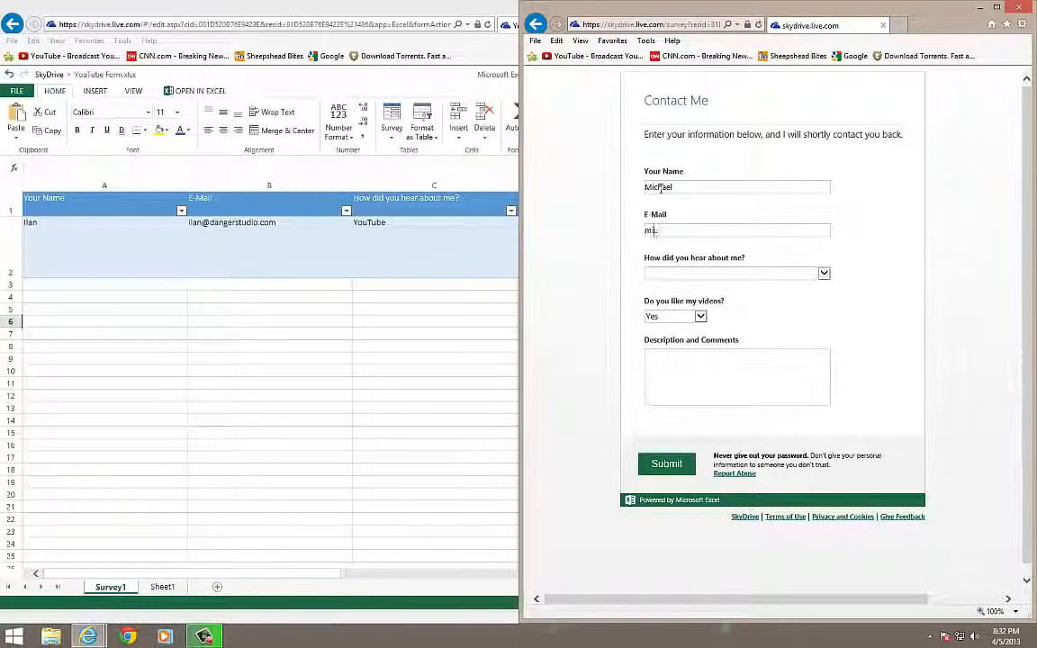
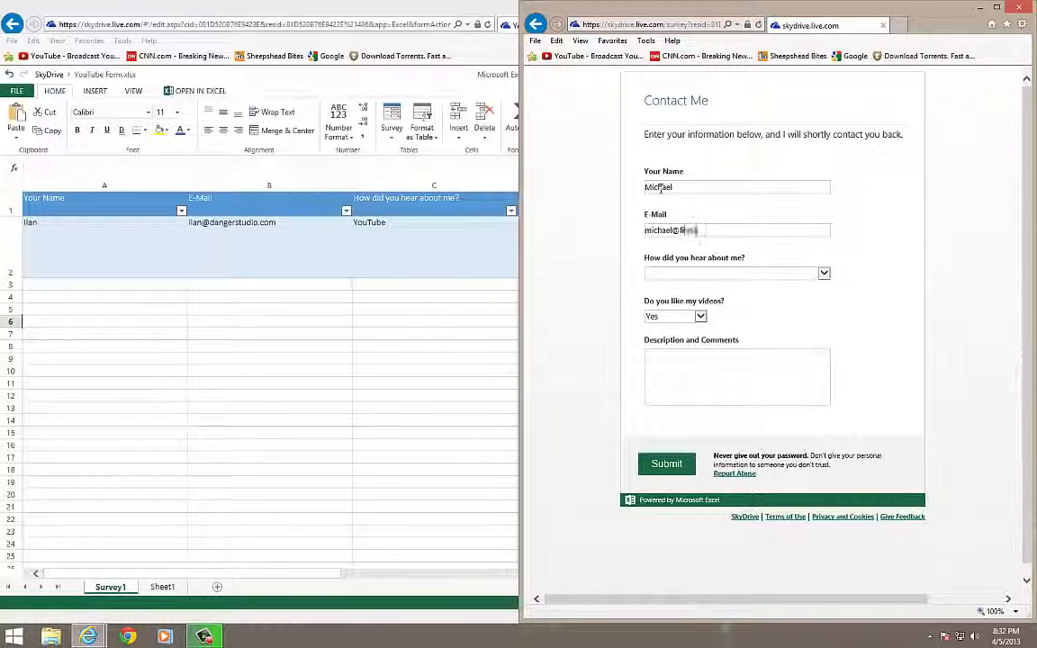
pyautogui.press('Tab')
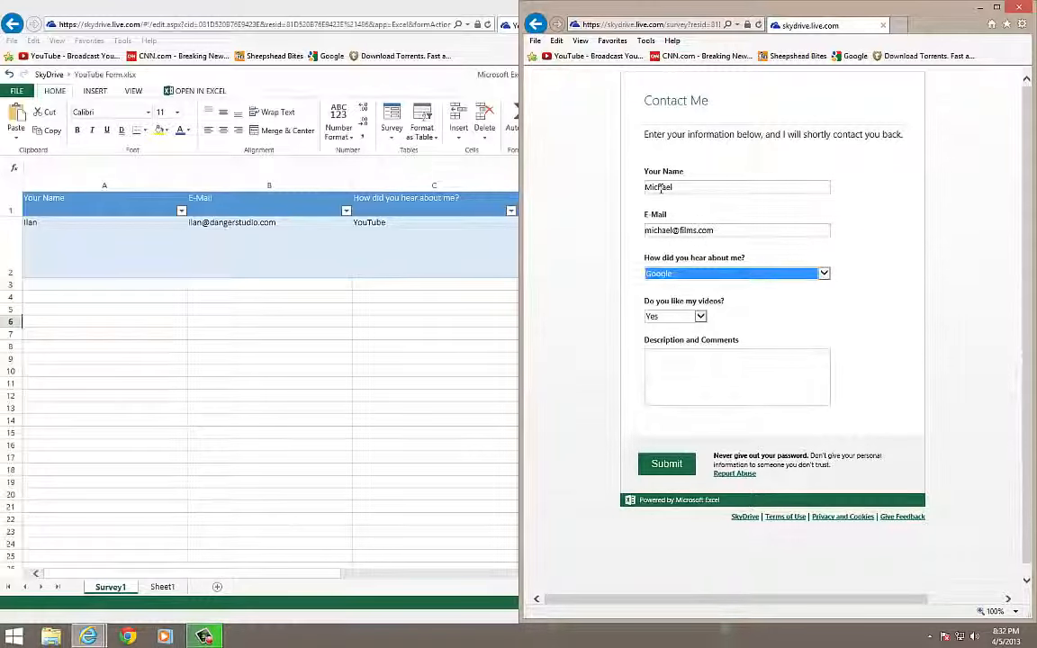
pyautogui.press('Tab')
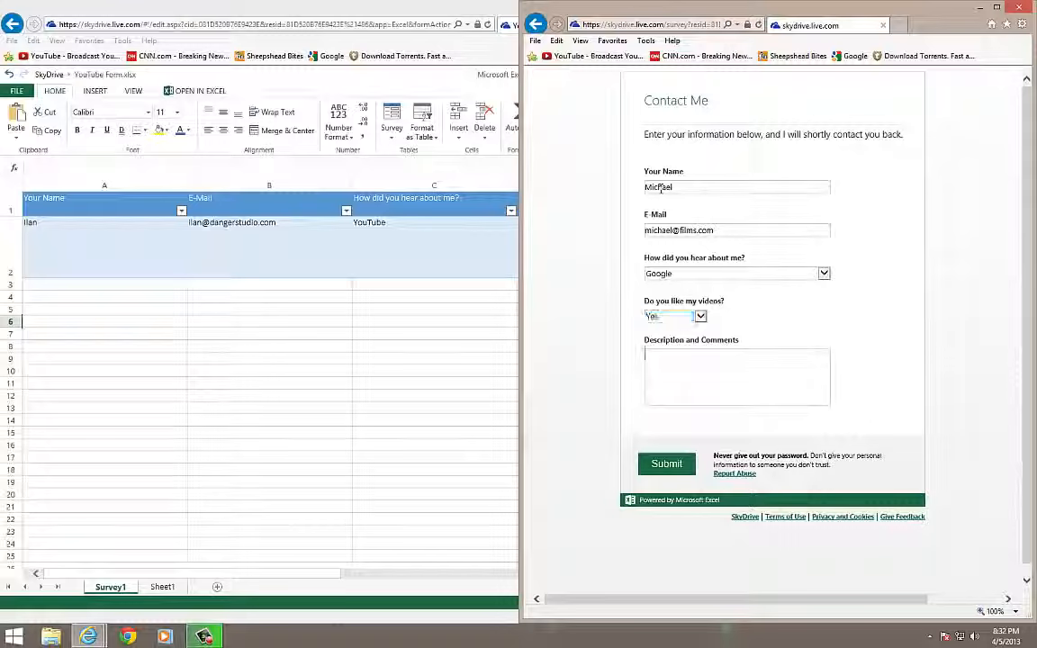
pyautogui.press('Tab')
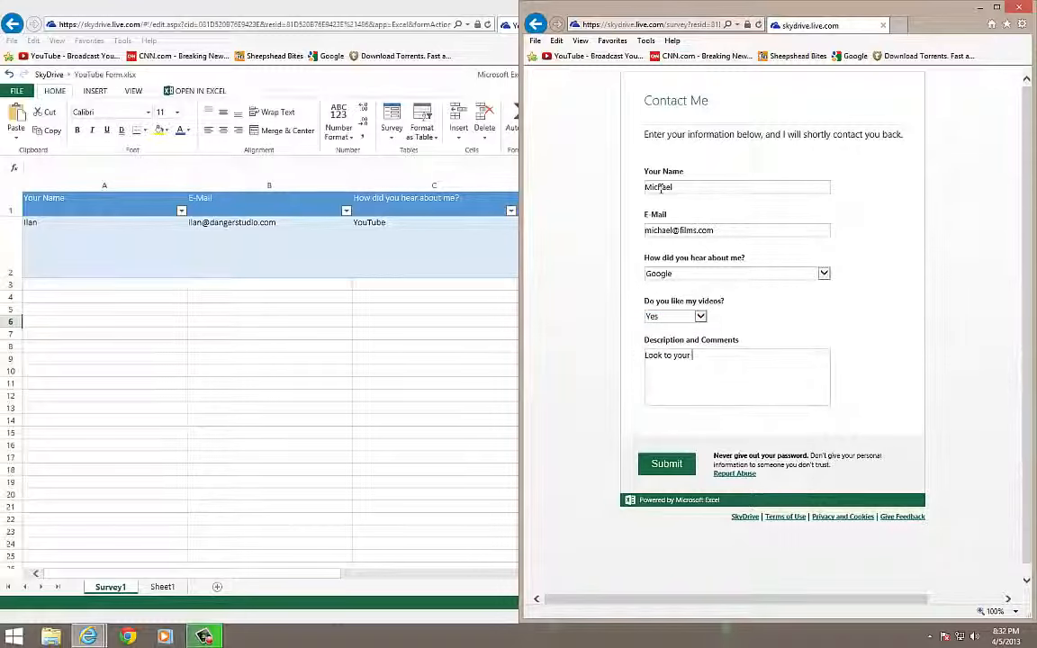
pyautogui.write('Look to your right, see th')
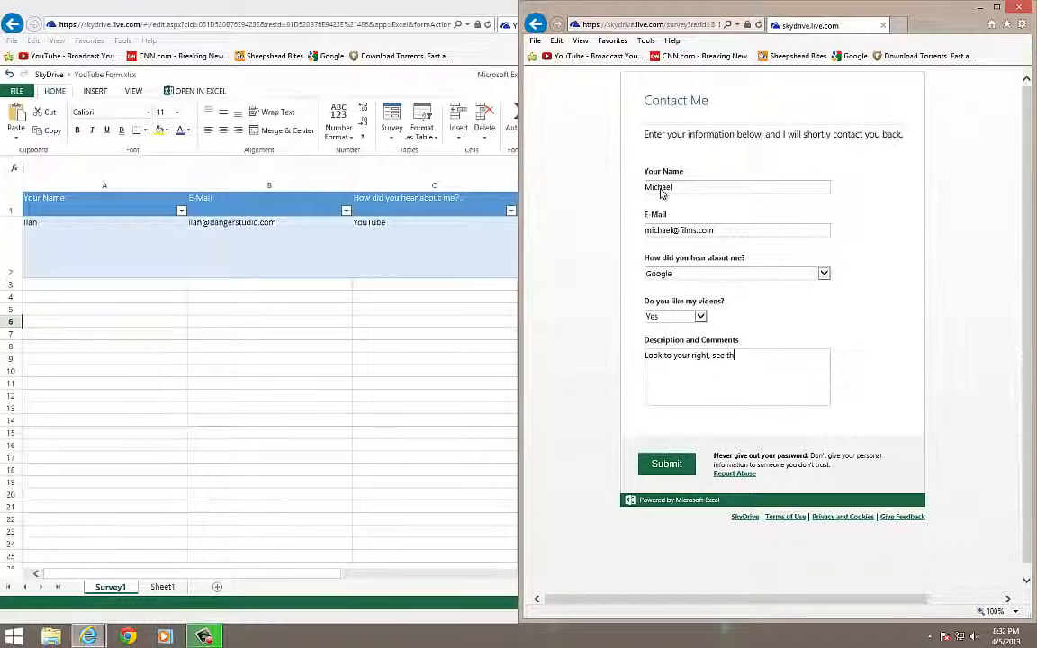
pyautogui.write('e live response')
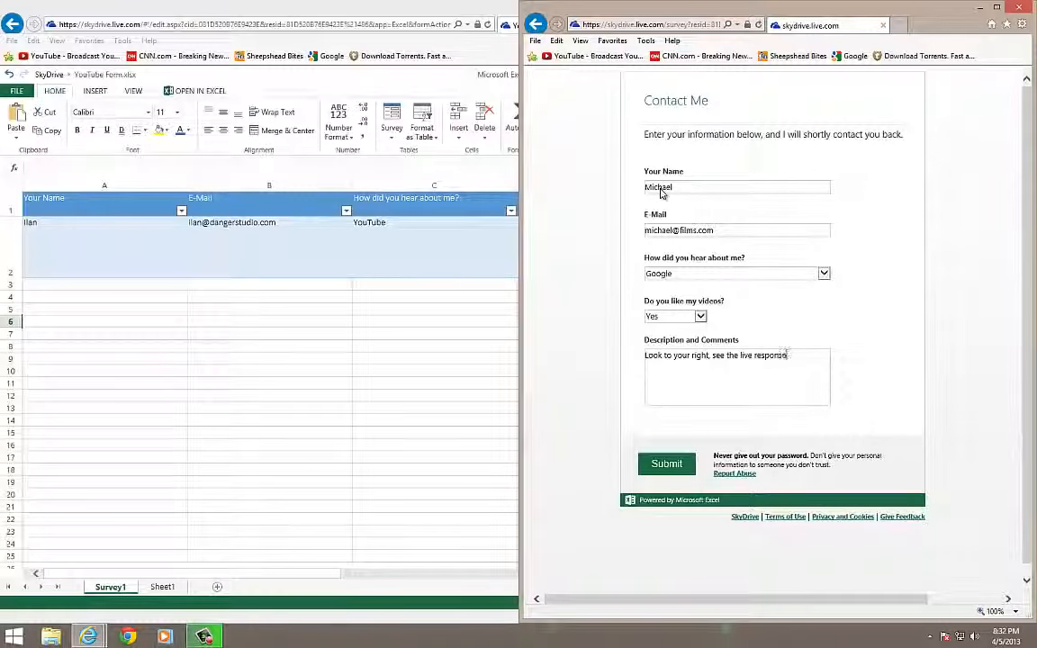
pyautogui.write('!')
pyautogui.click(674, 464)
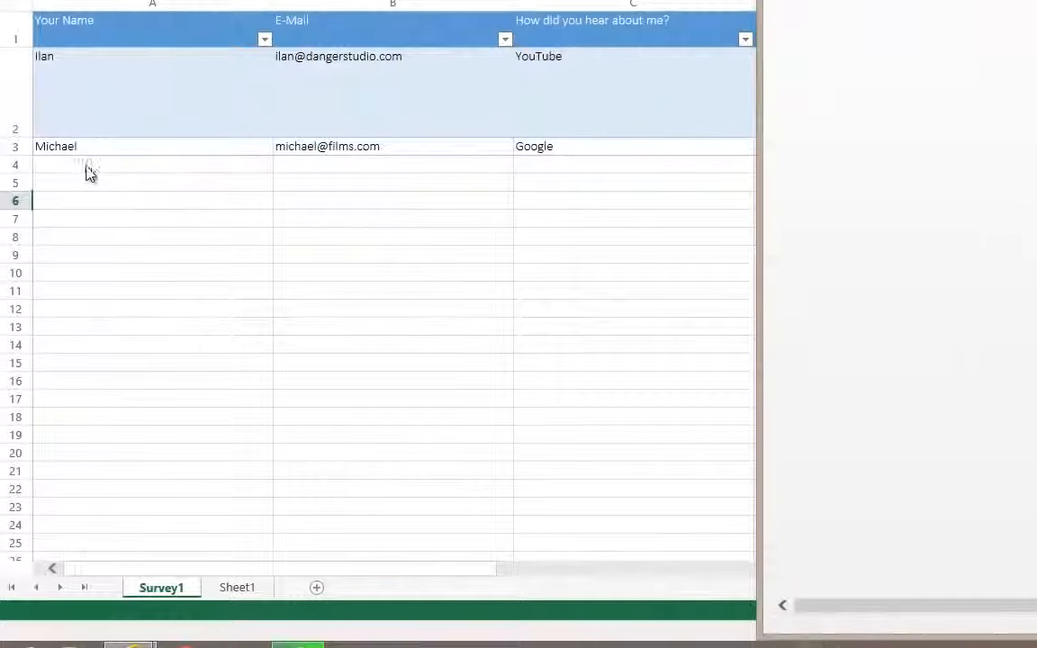
# Select row 3 holding the new response, then click through cells B7 to E9
pyautogui.click(19, 152)
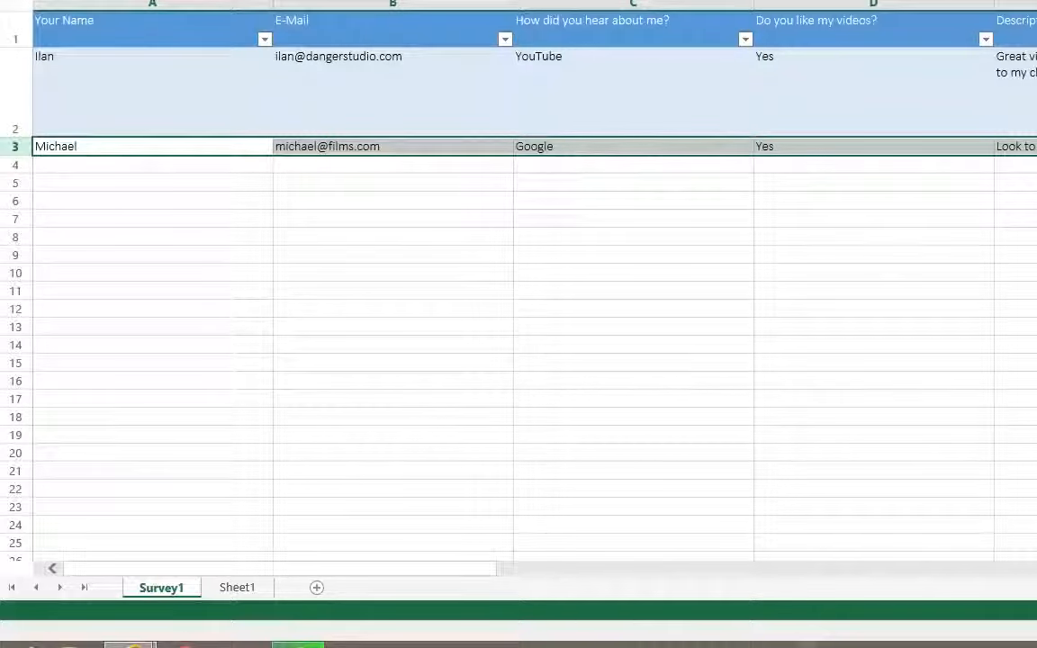
pyautogui.click(1031, 183)
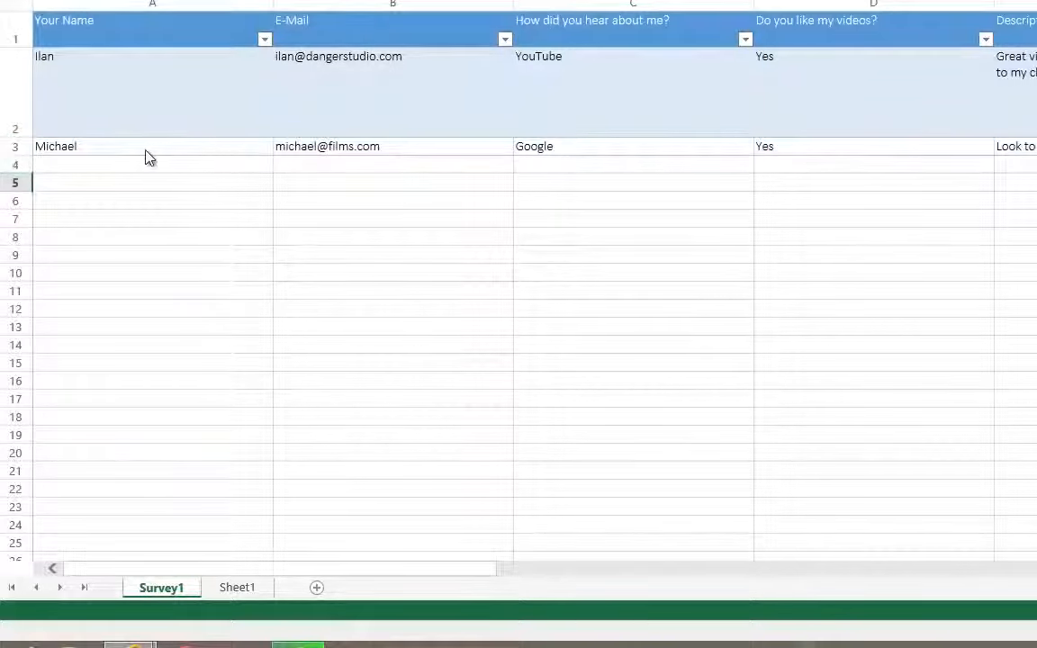
pyautogui.click(721, 240)
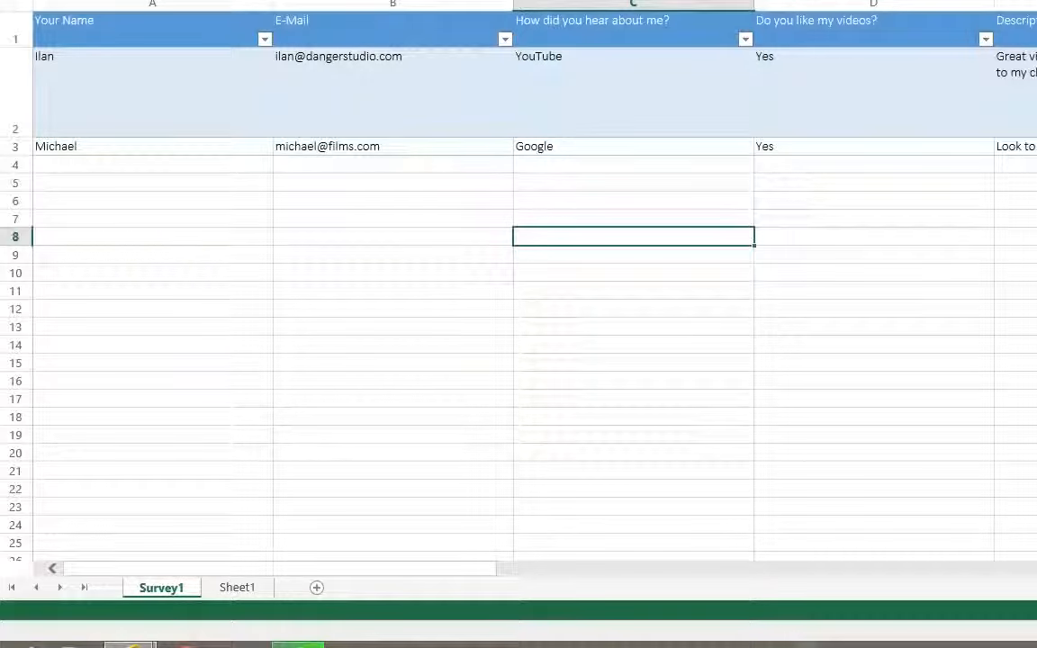
pyautogui.click(453, 223)
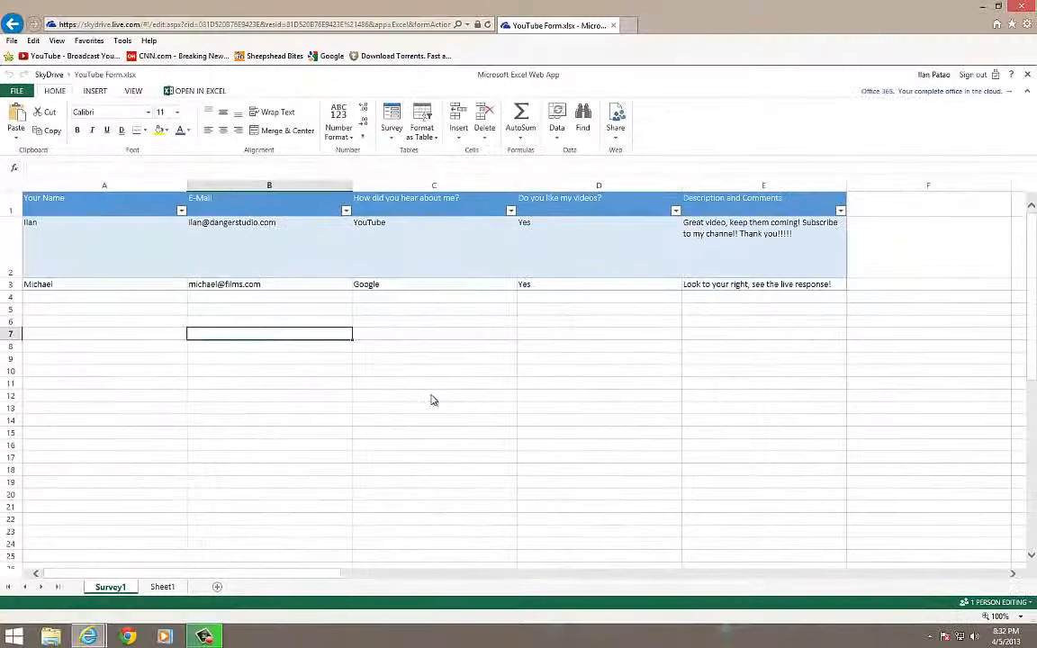
pyautogui.click(722, 350)
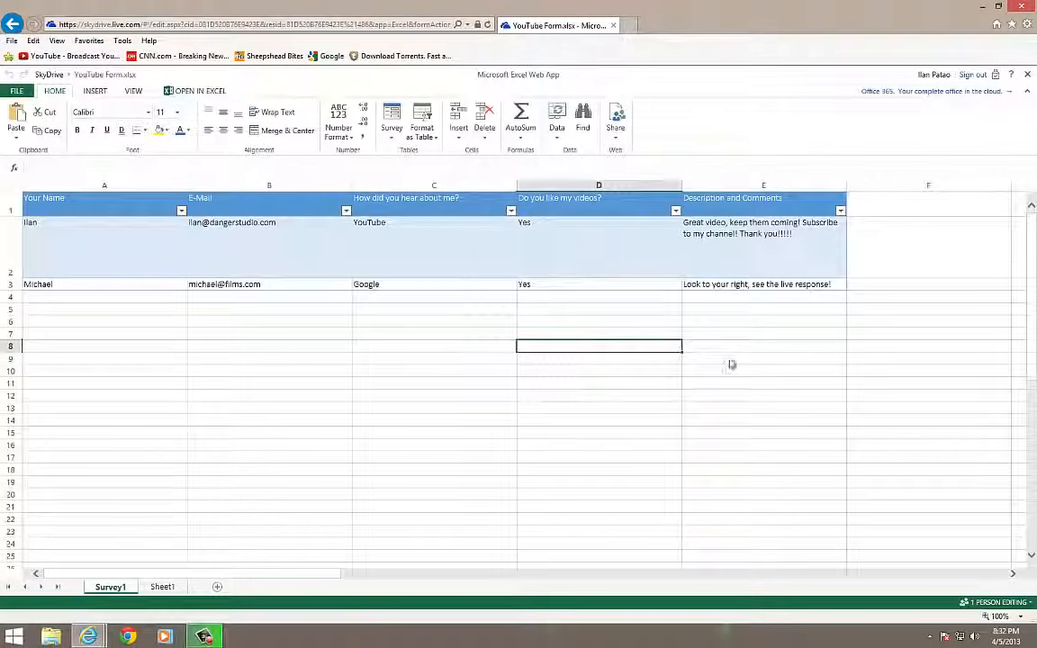
pyautogui.click(734, 360)
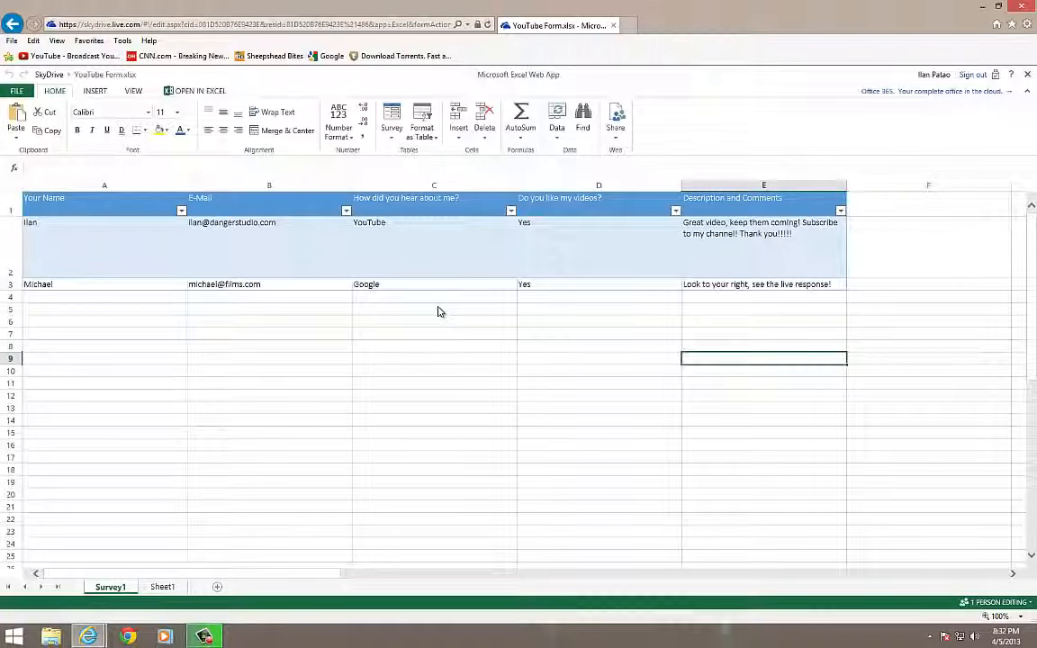
pyautogui.click(442, 373)
pyautogui.click(292, 350)
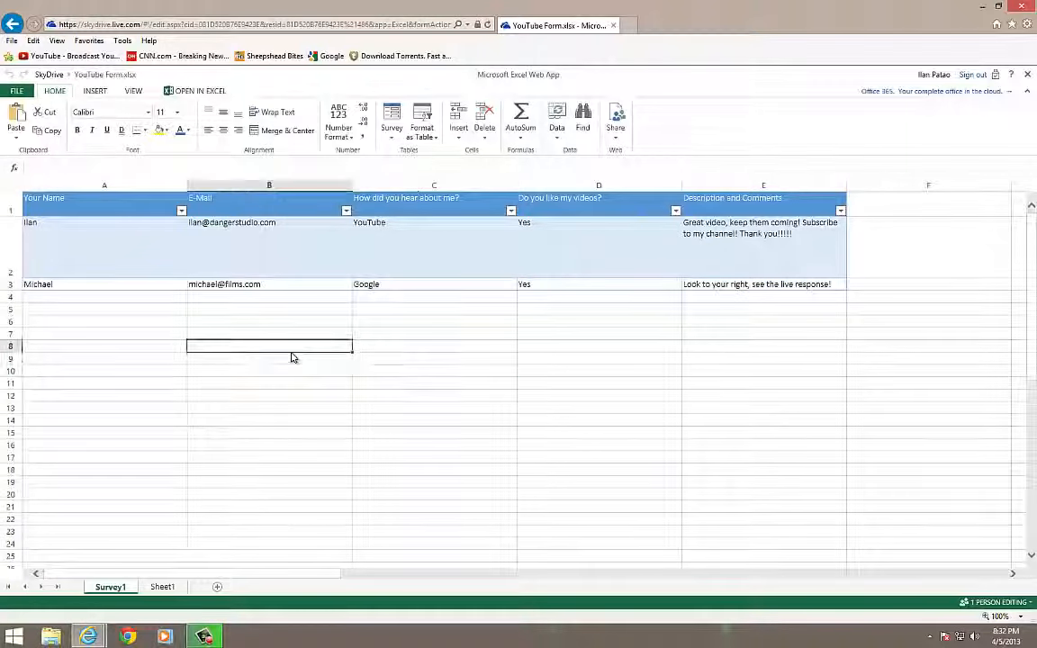
pyautogui.click(407, 347)
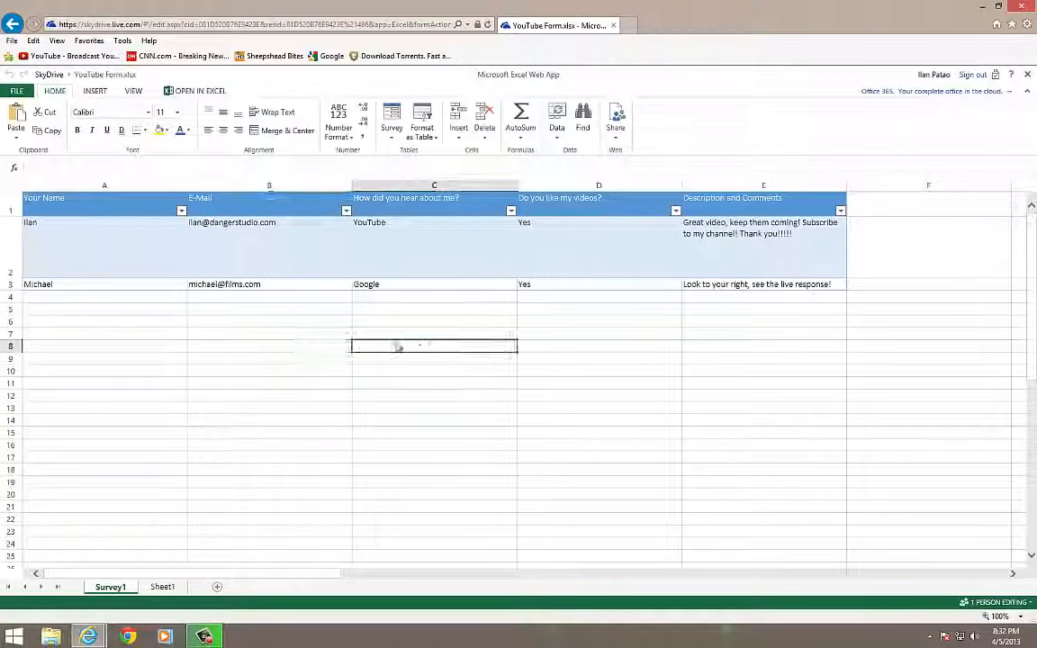
pyautogui.click(224, 333)
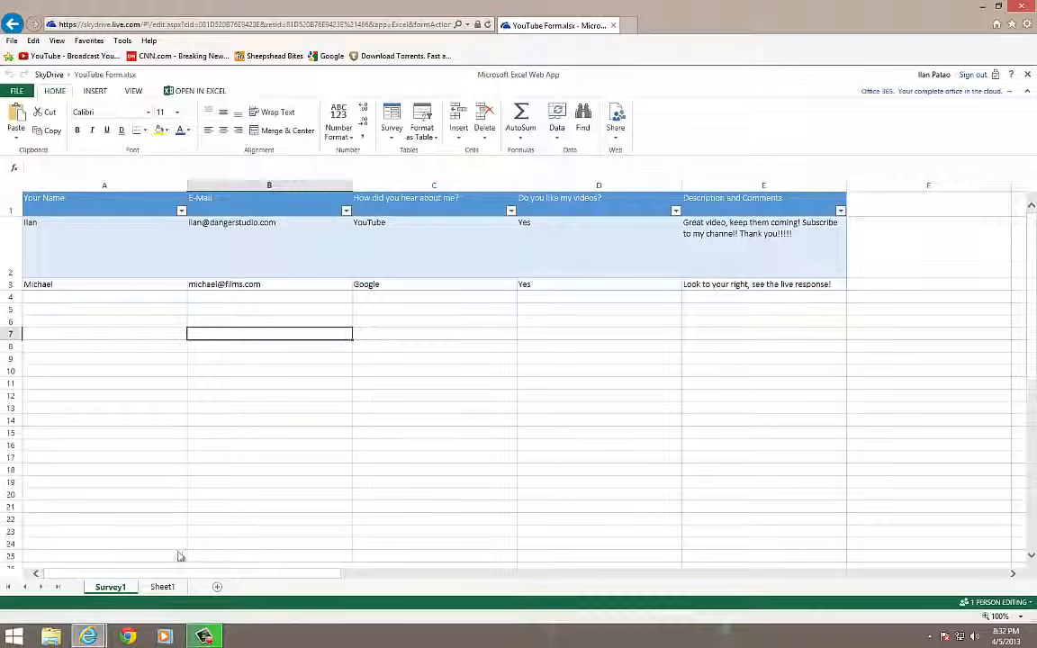
# Bring the browser forward and return to the SkyDrive file list via the breadcrumb
pyautogui.moveTo(88, 637)
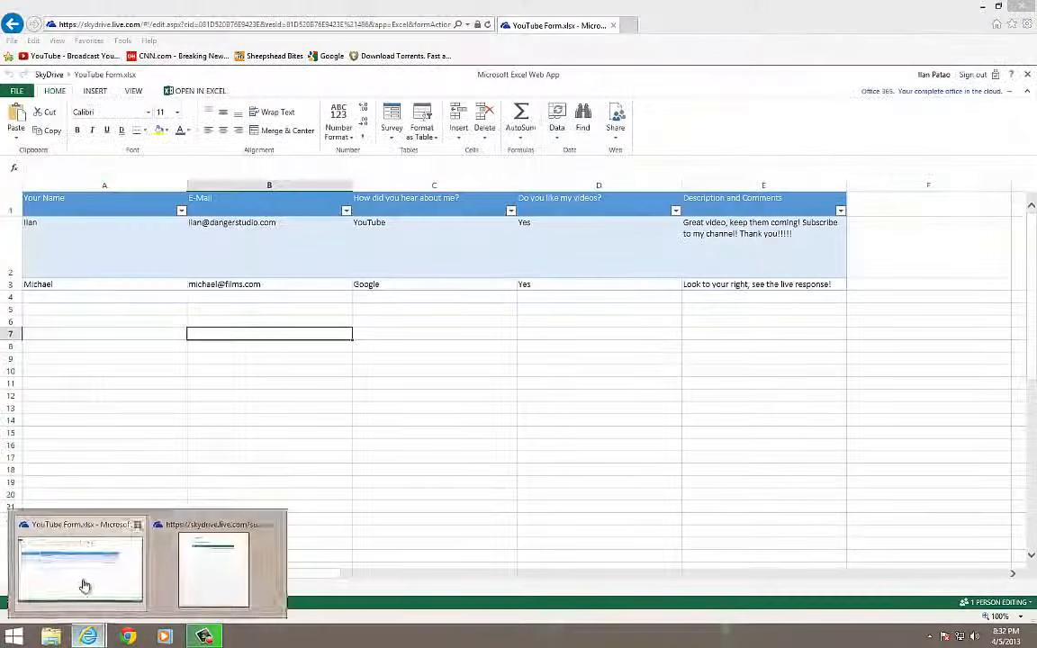
pyautogui.click(83, 586)
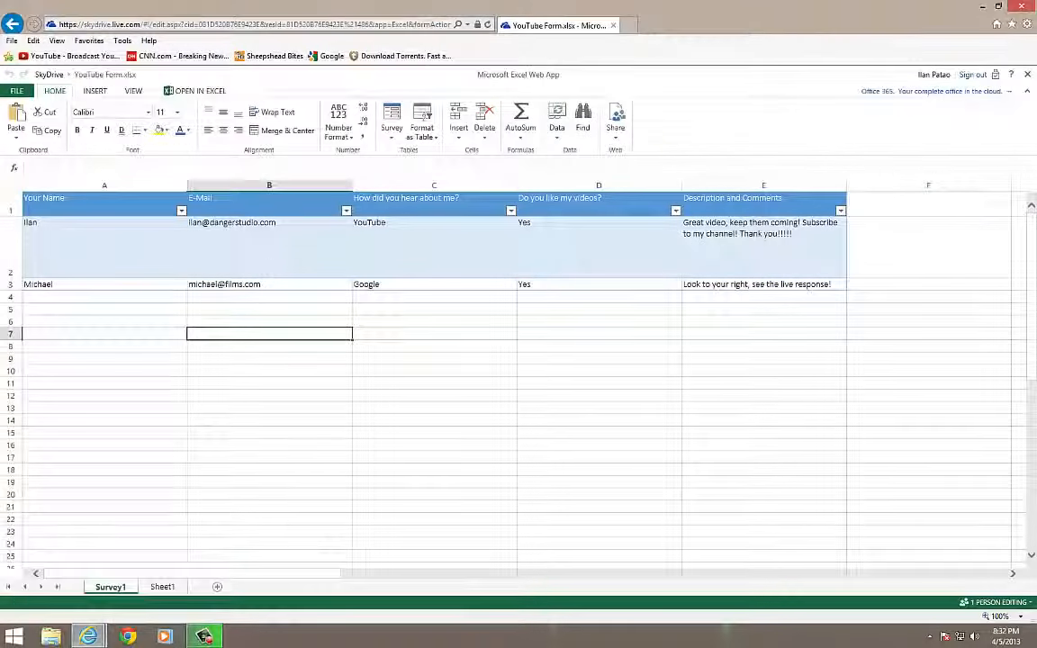
pyautogui.click(49, 73)
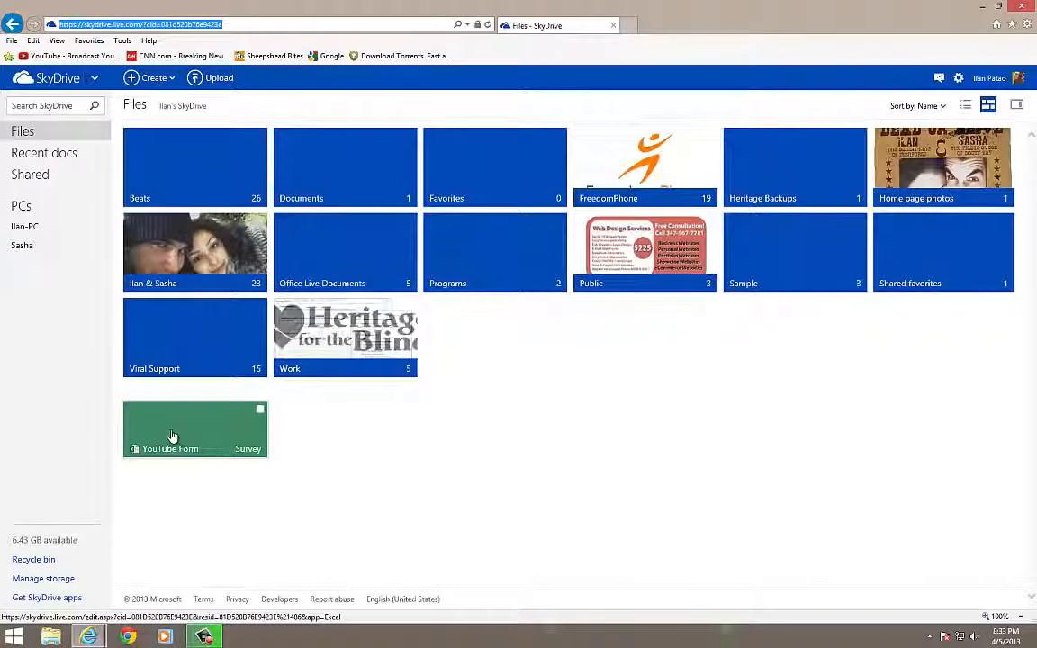
# Look at the Create options, then open the YouTube Form survey workbook
pyautogui.click(155, 79)
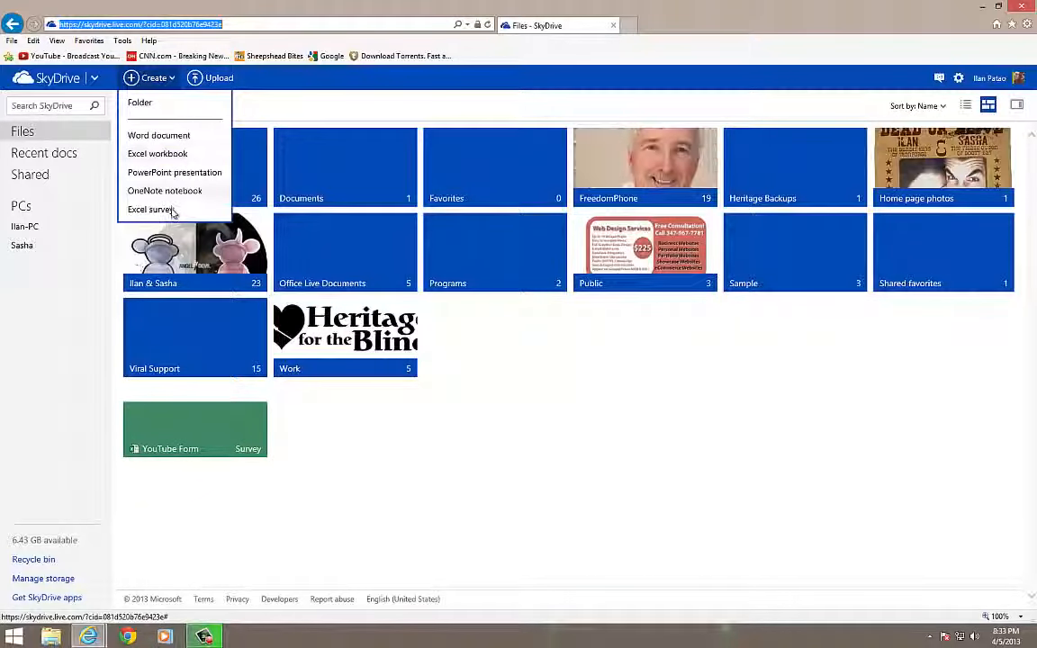
pyautogui.click(193, 423)
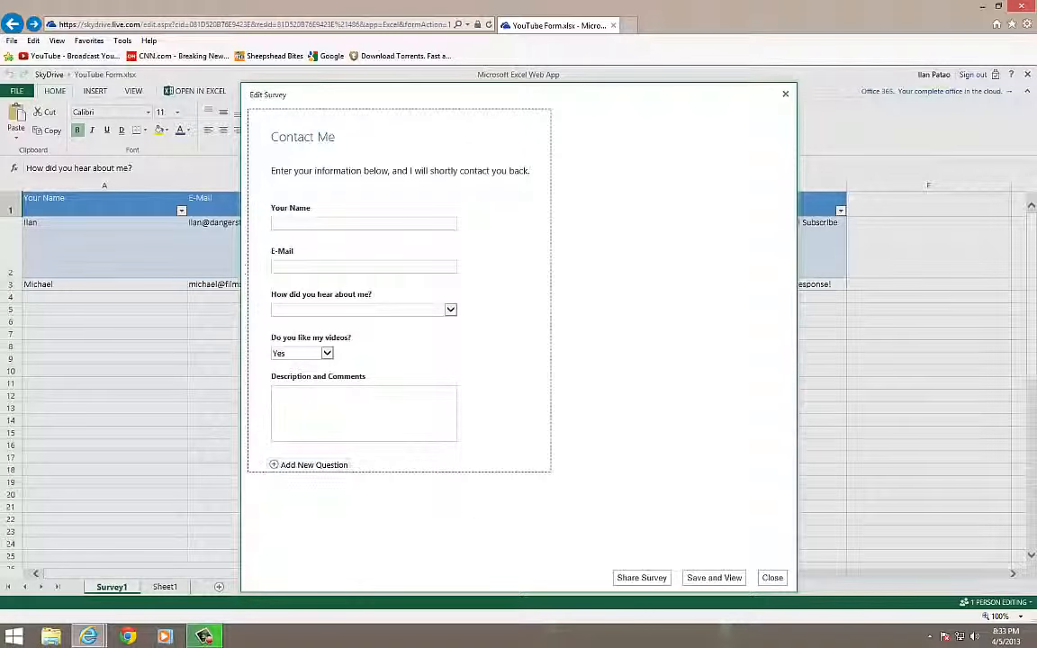
# Review the Comments, E-Mail, How did you hear and Do you like my videos? questions, test reordering, then close
pyautogui.click(324, 407)
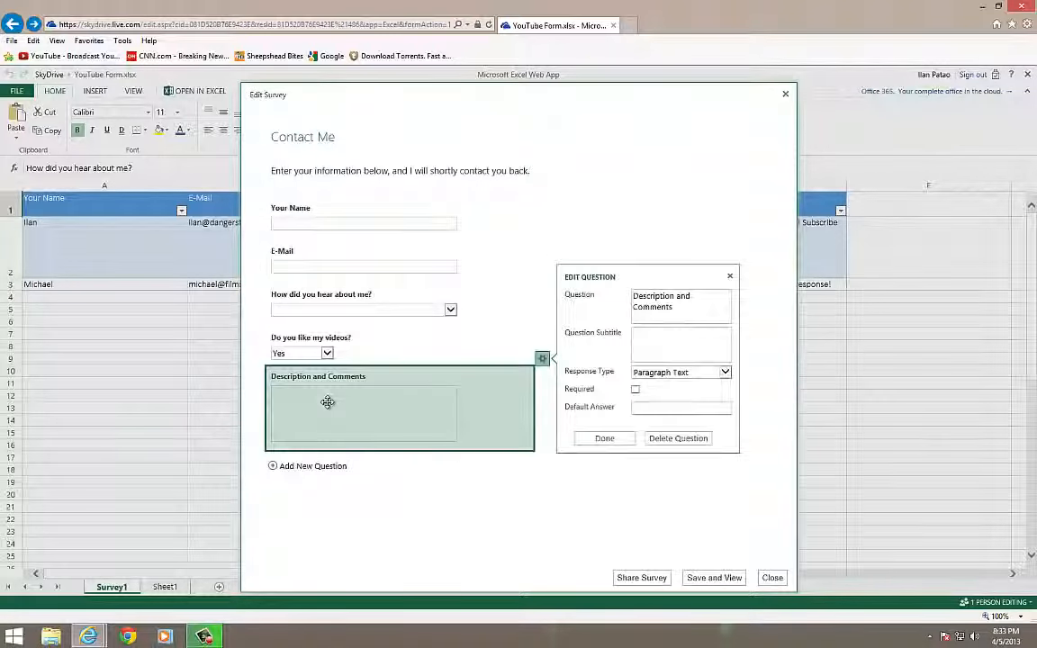
pyautogui.tripleClick(696, 314)
pyautogui.click(365, 263)
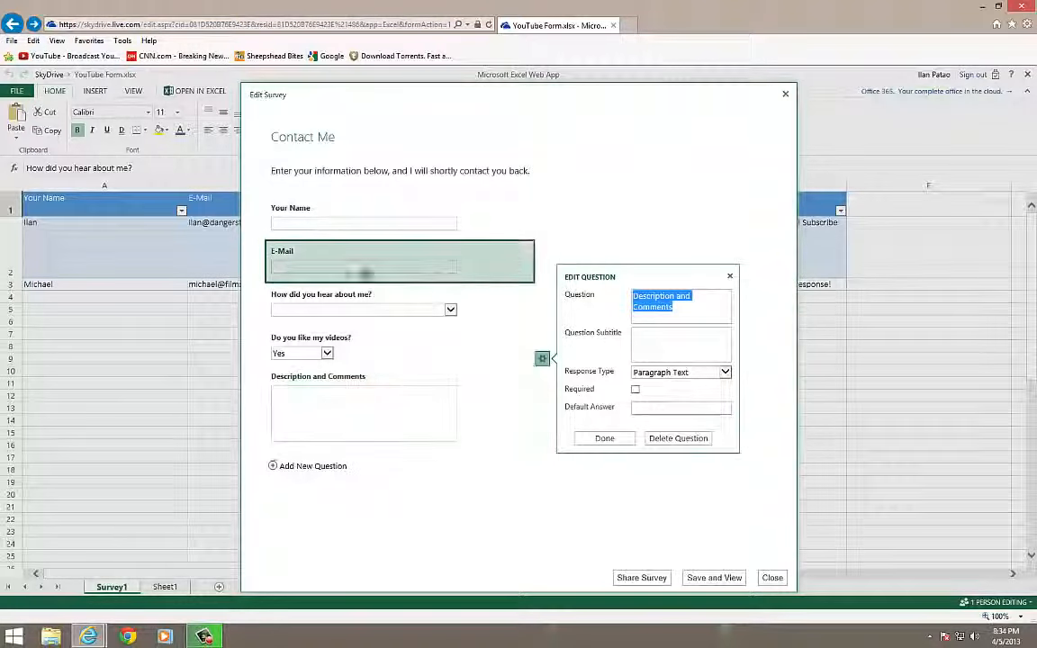
pyautogui.click(423, 303)
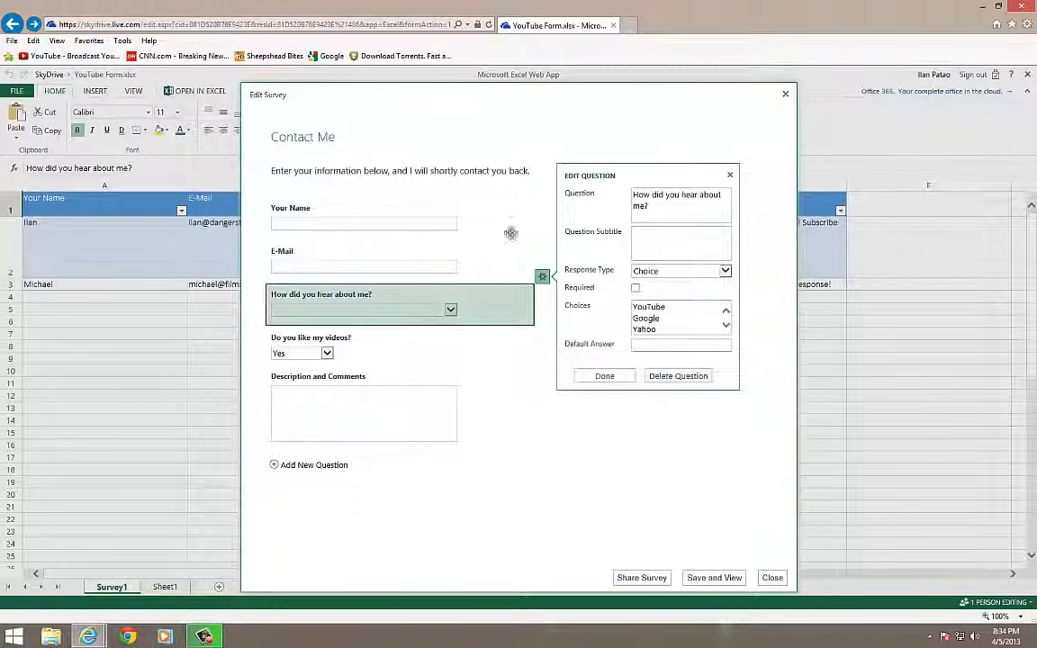
pyautogui.click(385, 364)
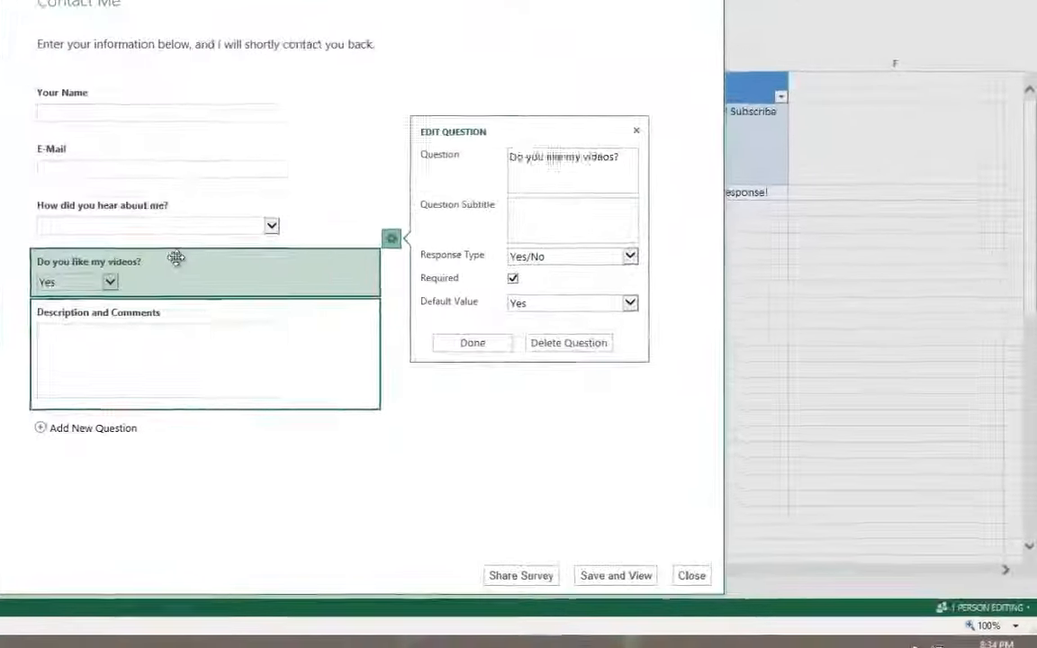
pyautogui.moveTo(175, 259); pyautogui.dragTo(181, 209)
pyautogui.moveTo(84, 165); pyautogui.dragTo(238, 254)
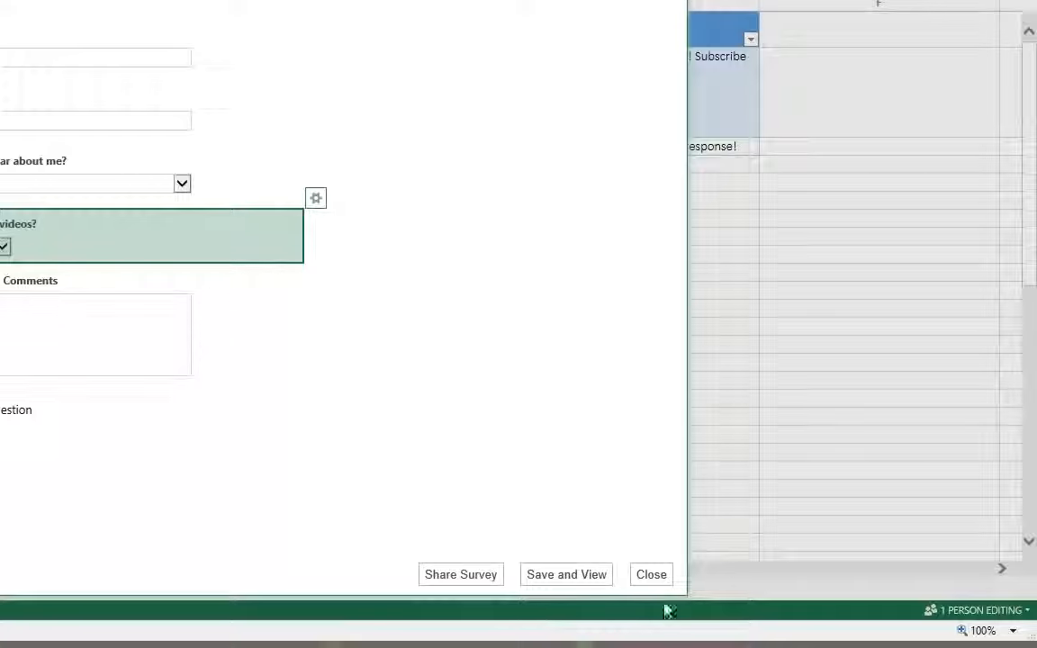
pyautogui.click(655, 577)
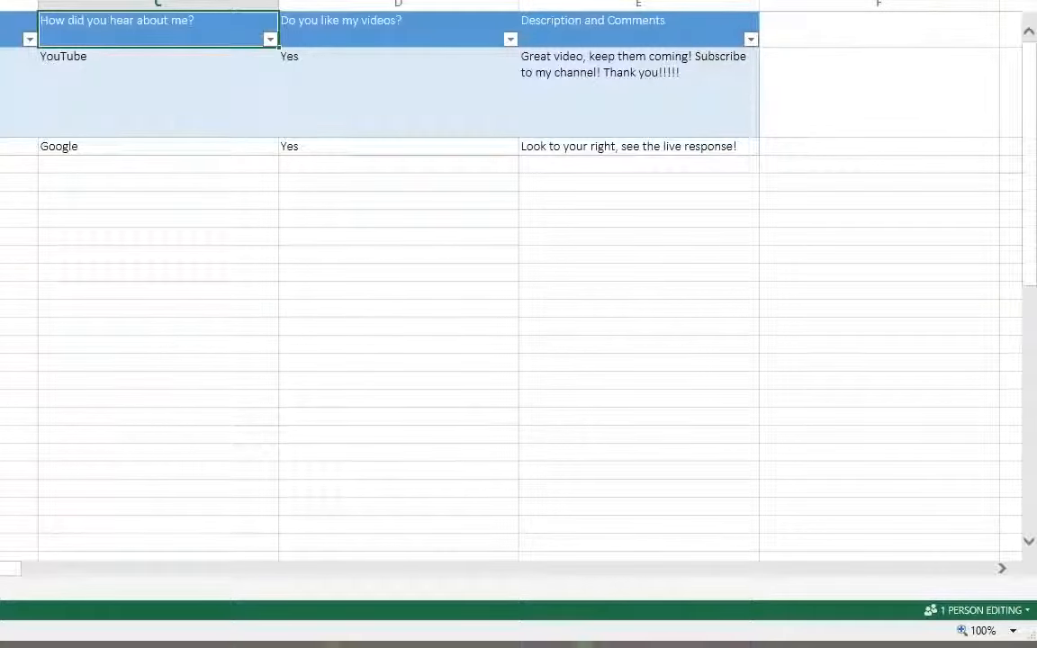
pyautogui.click(952, 613)
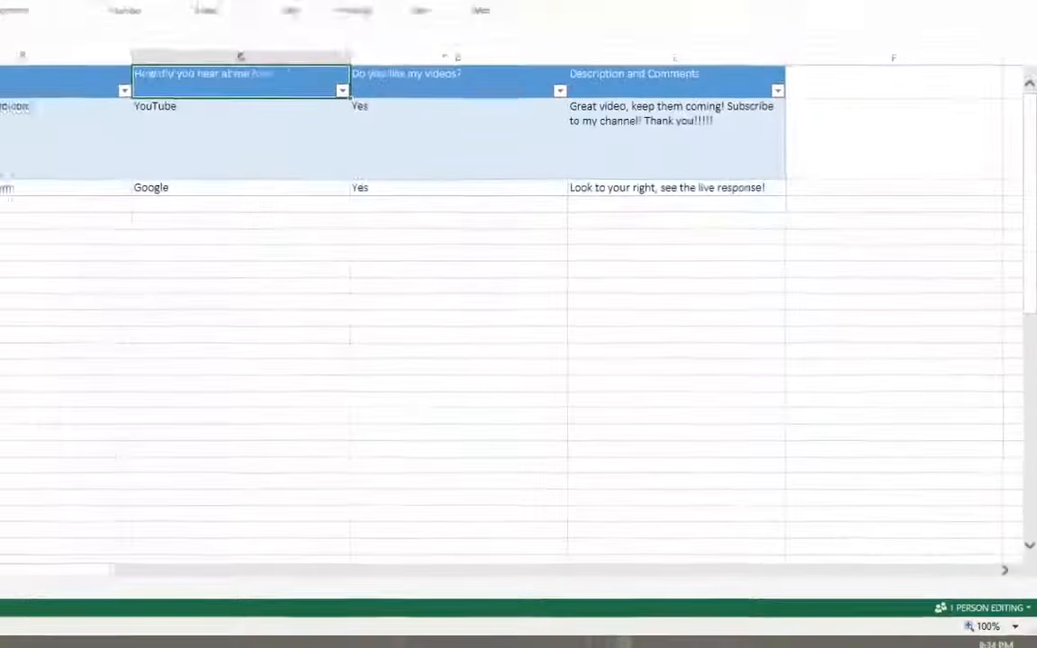
pyautogui.click(95, 351)
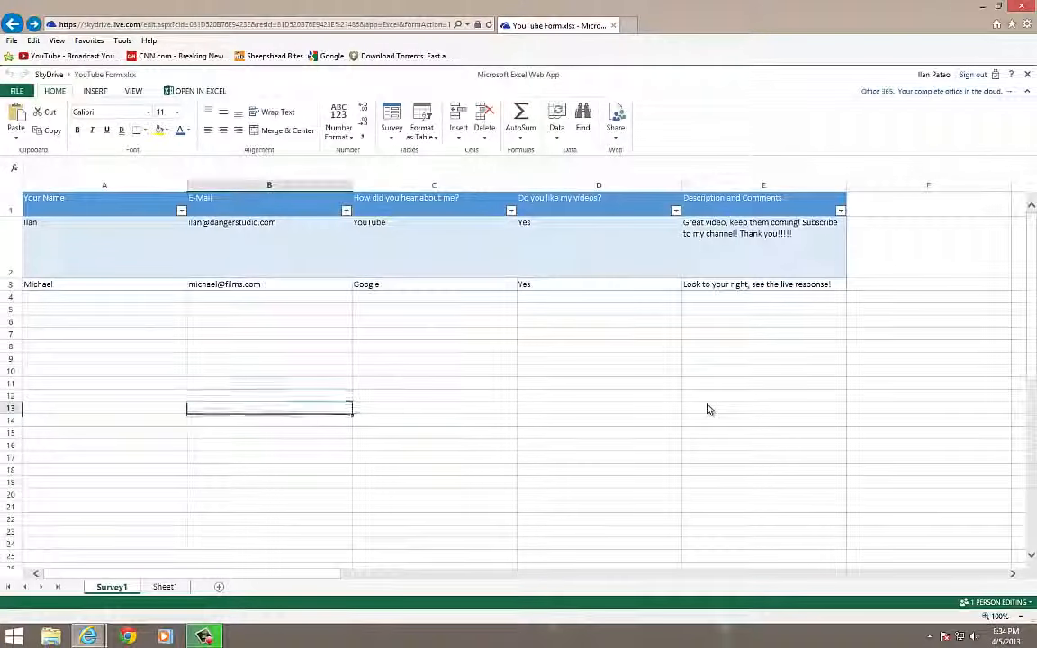
pyautogui.click(708, 410)
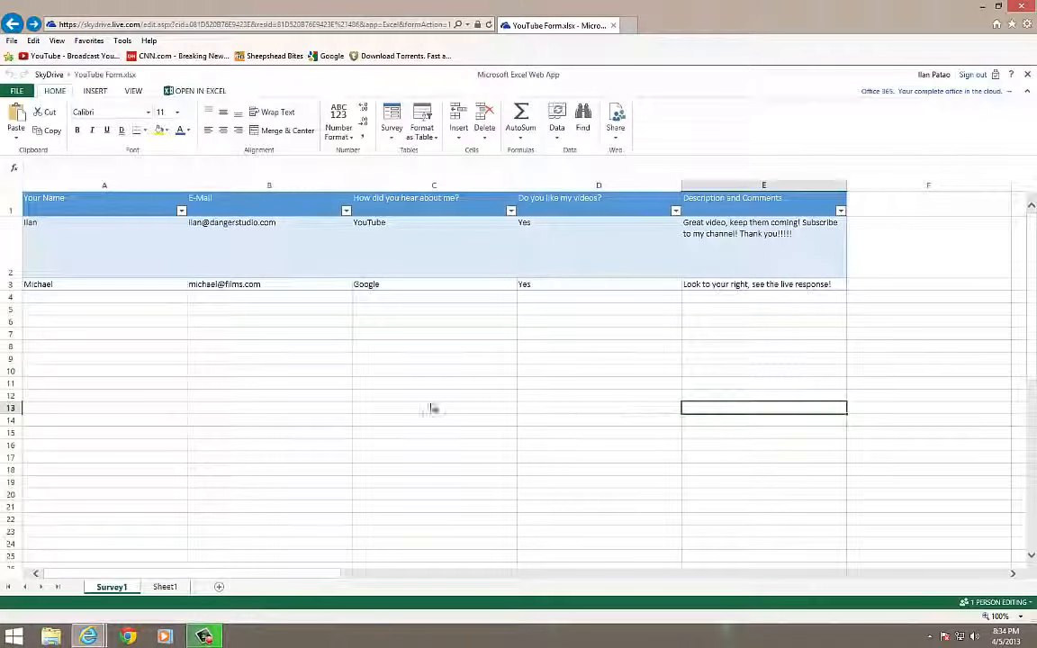
pyautogui.click(433, 408)
pyautogui.click(261, 410)
pyautogui.click(92, 410)
pyautogui.click(87, 382)
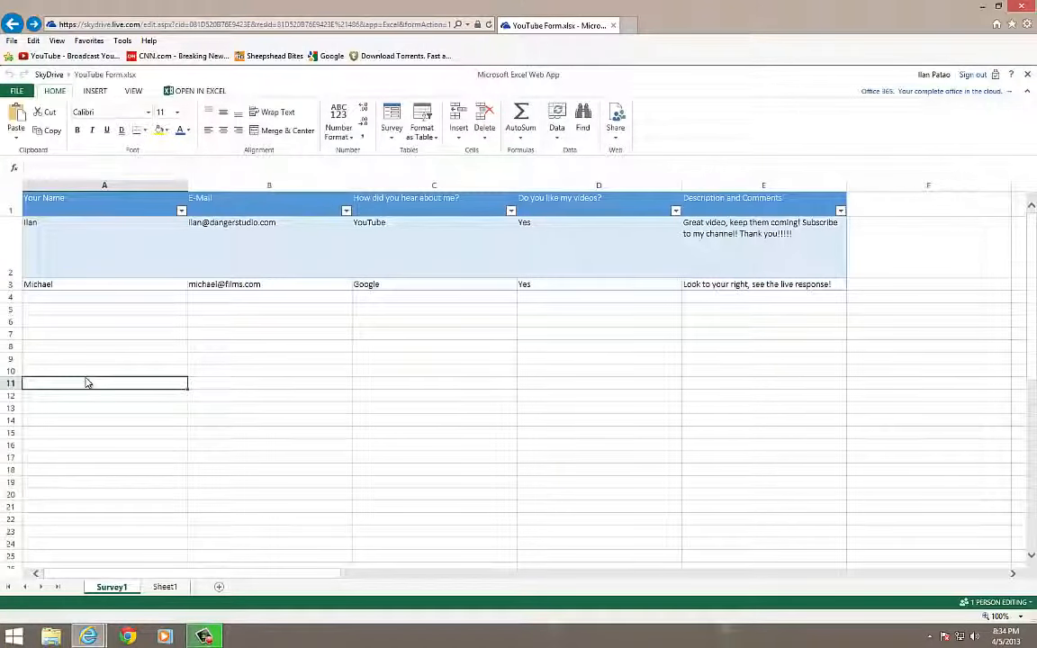
pyautogui.click(396, 383)
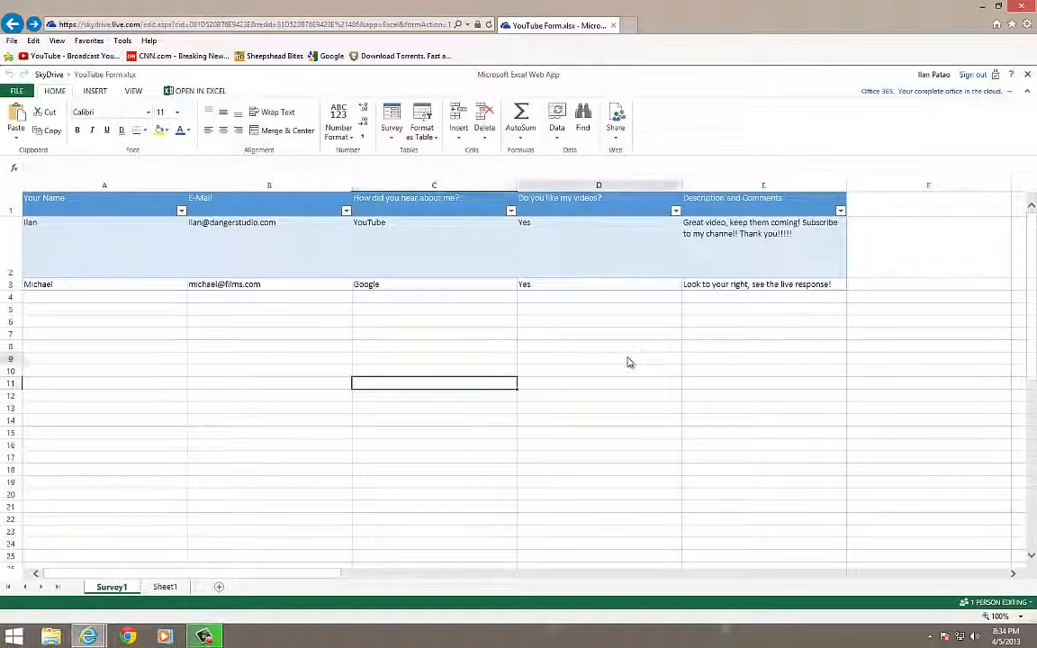
pyautogui.click(622, 360)
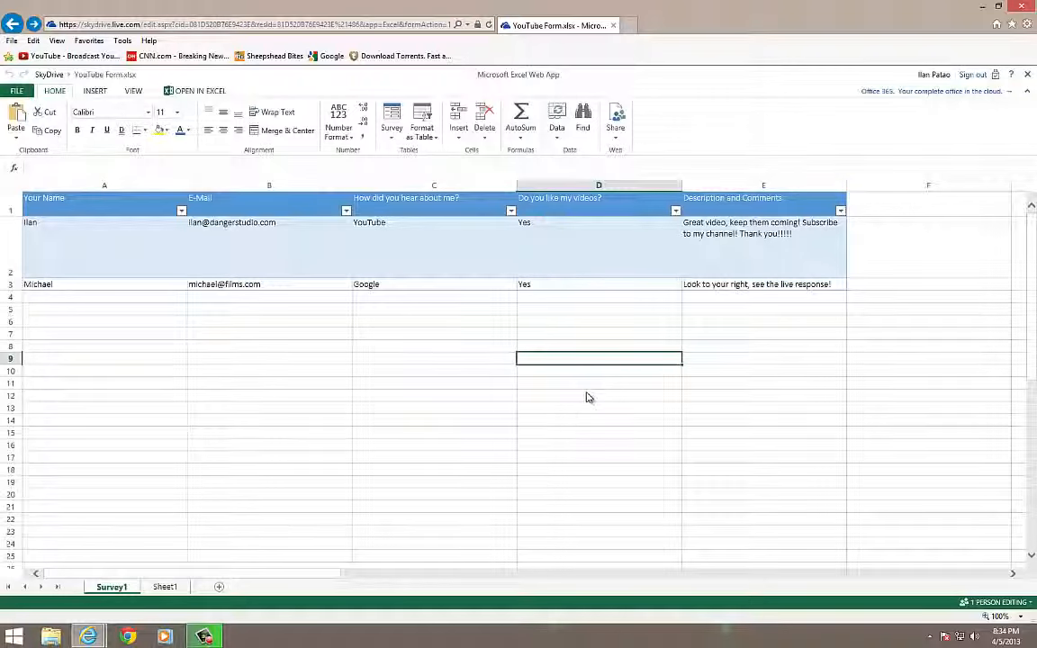
pyautogui.click(521, 410)
pyautogui.click(250, 409)
pyautogui.click(86, 414)
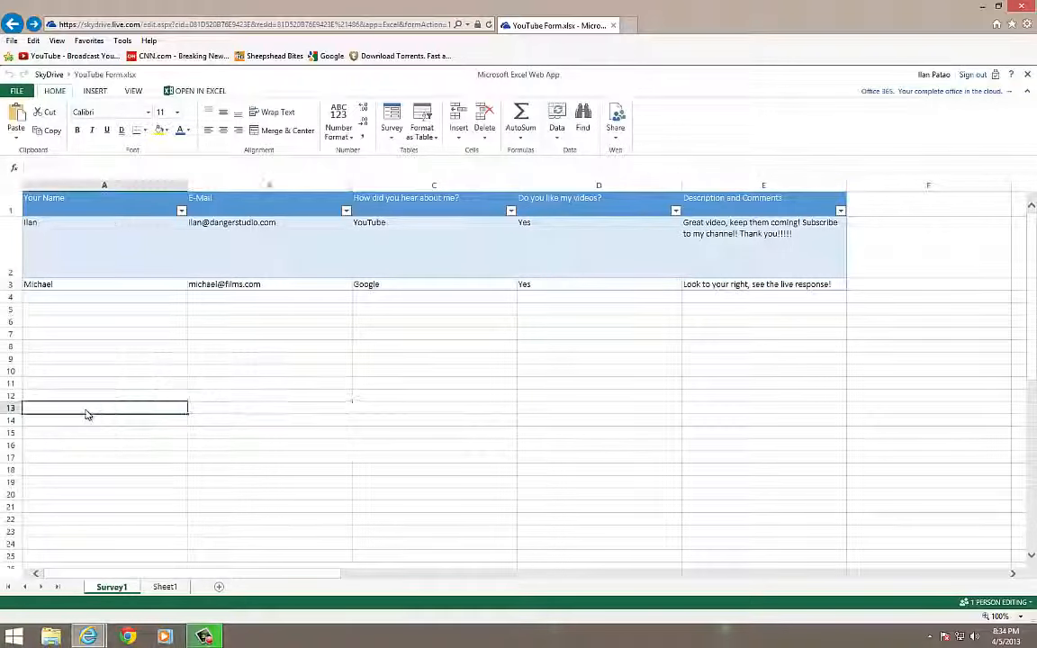
pyautogui.click(400, 403)
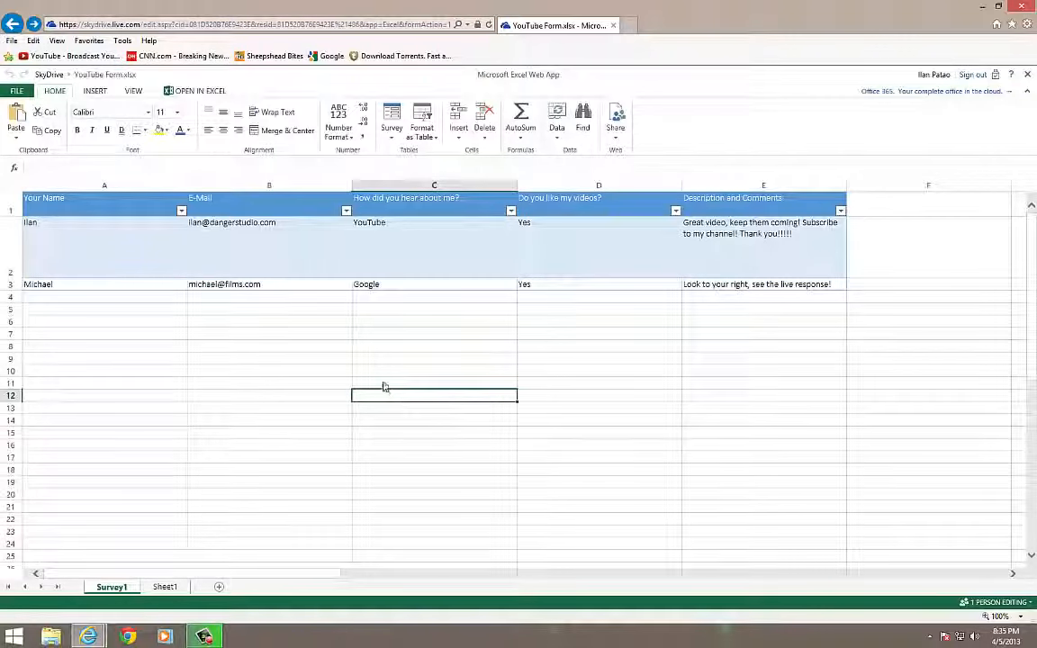
pyautogui.click(379, 375)
pyautogui.click(108, 374)
pyautogui.click(432, 375)
pyautogui.click(567, 374)
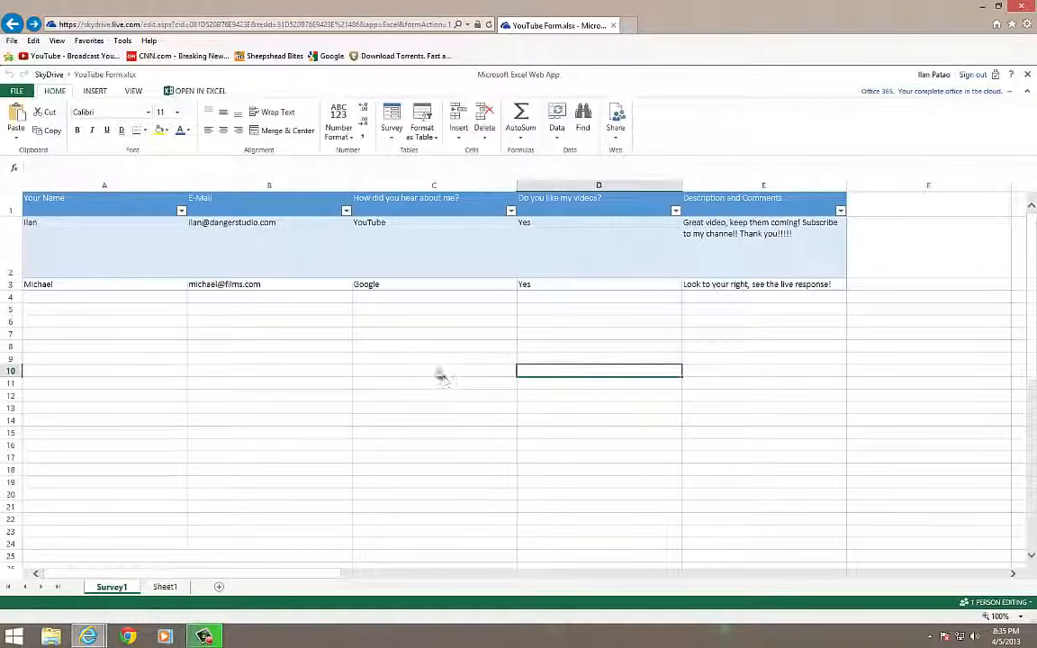
pyautogui.click(423, 376)
pyautogui.click(316, 371)
pyautogui.click(297, 356)
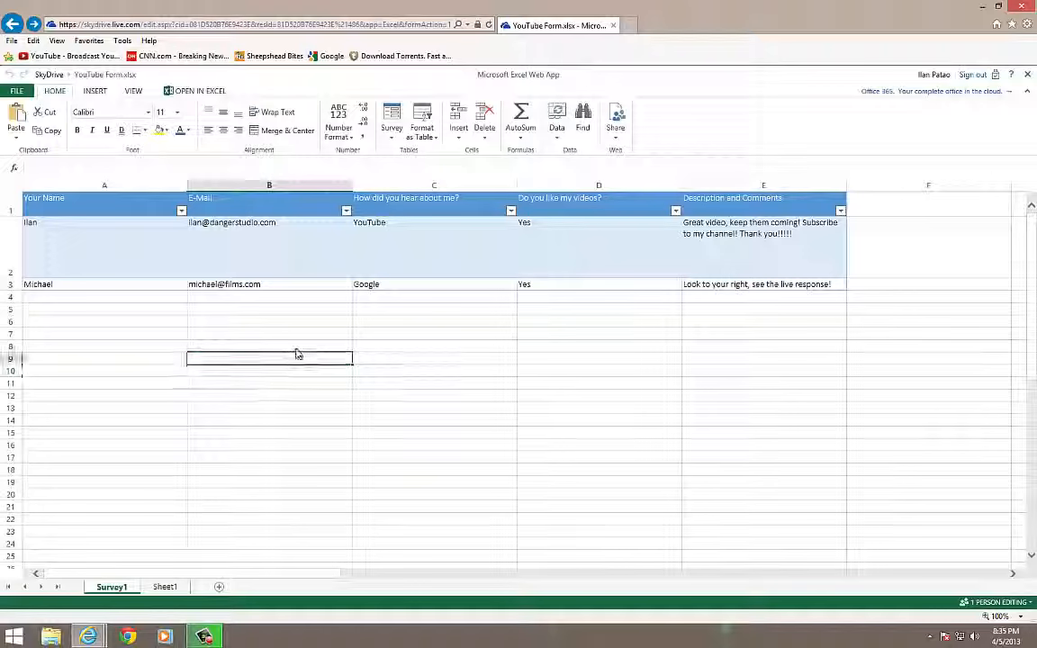
pyautogui.click(414, 356)
pyautogui.click(576, 360)
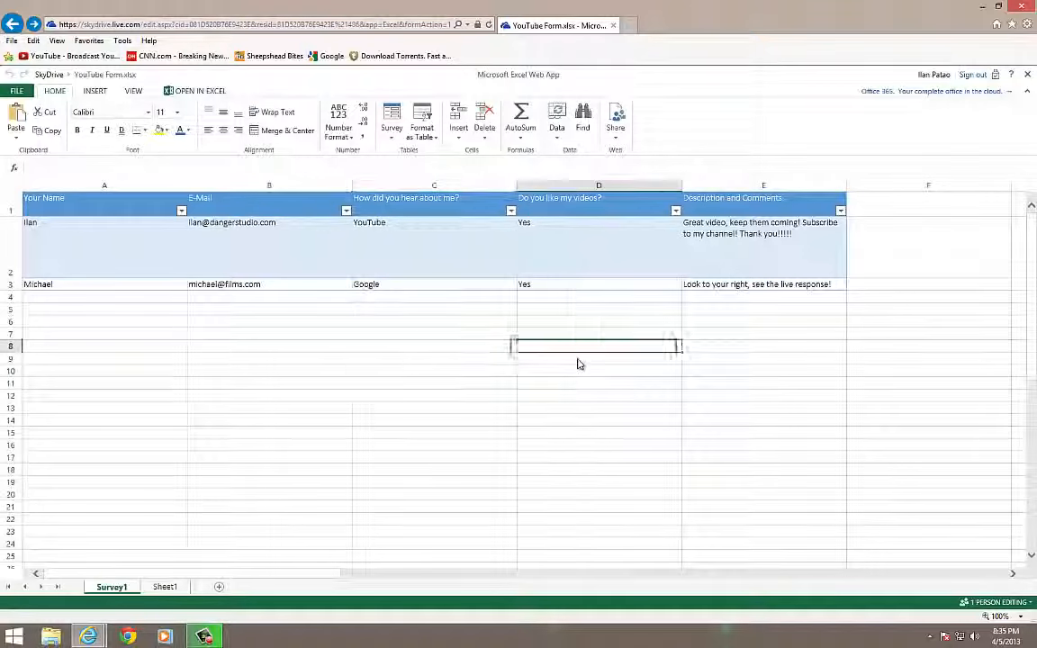
pyautogui.click(507, 363)
pyautogui.click(487, 375)
pyautogui.click(388, 394)
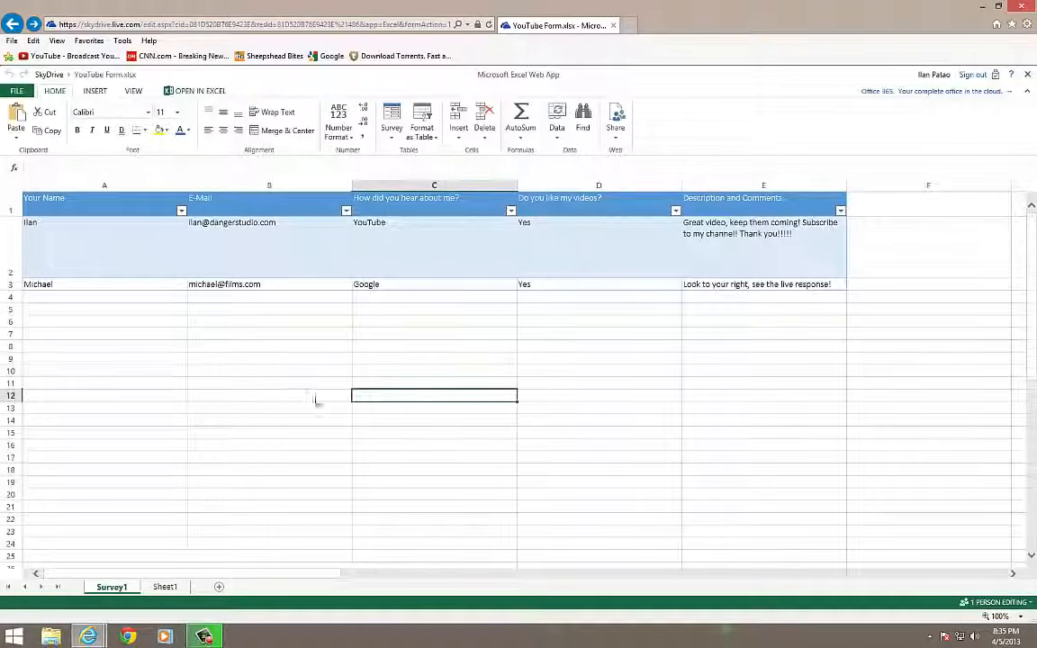
pyautogui.click(315, 399)
pyautogui.click(275, 407)
pyautogui.click(266, 381)
pyautogui.click(281, 370)
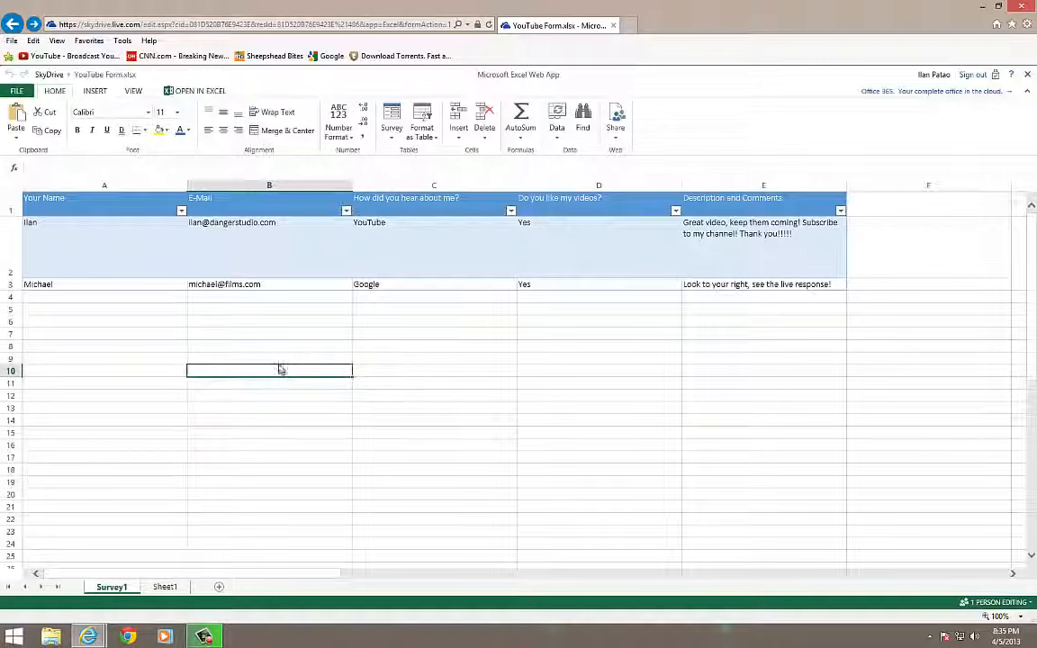
pyautogui.click(431, 372)
pyautogui.click(607, 384)
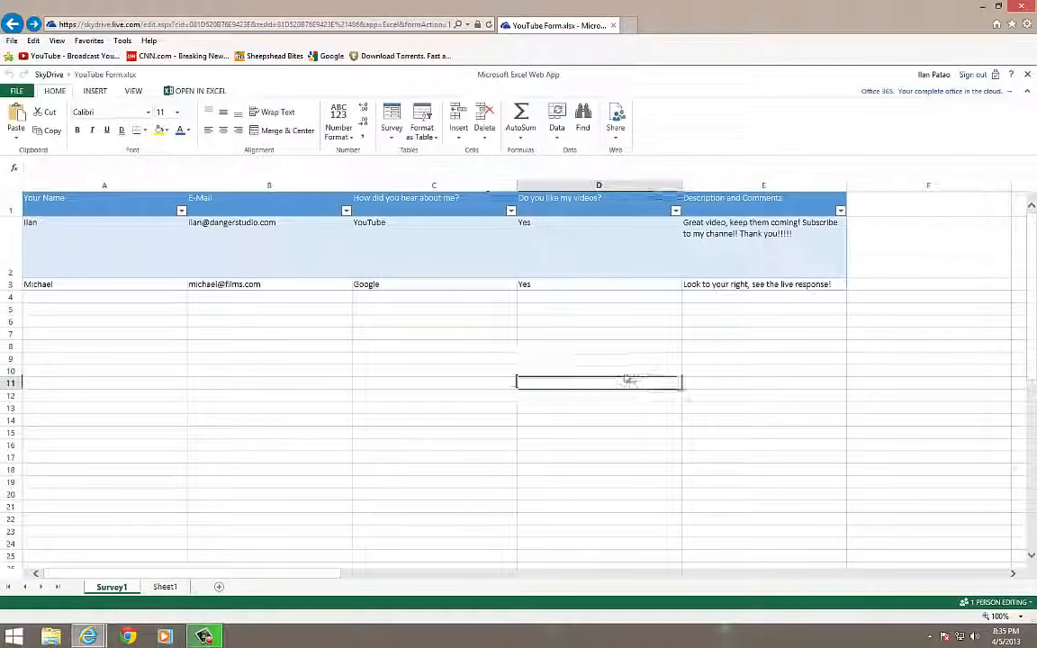
pyautogui.click(620, 372)
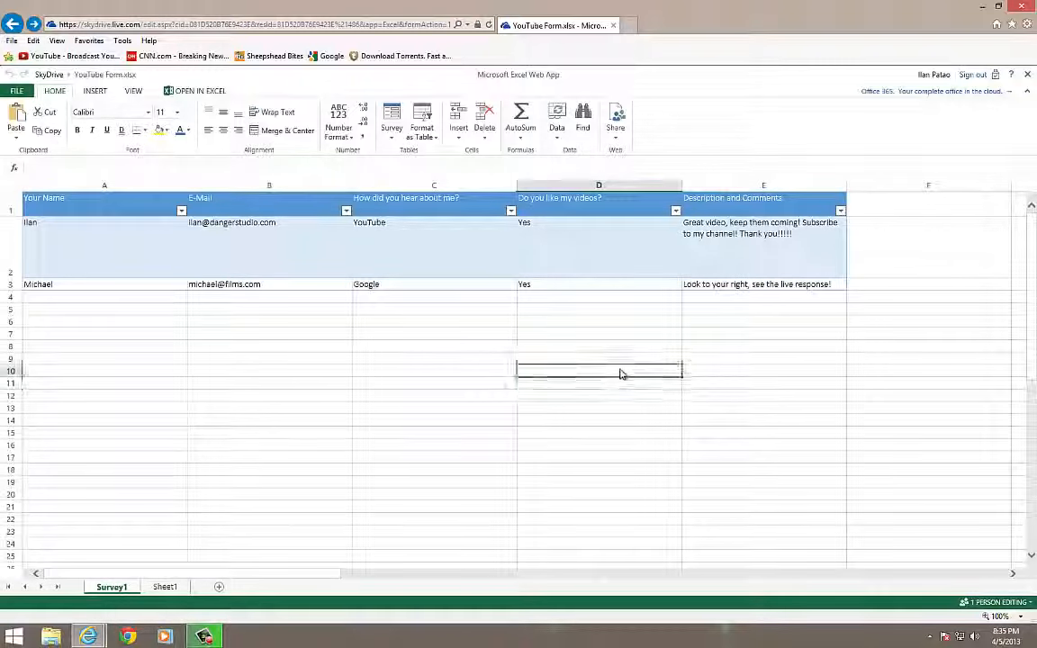
pyautogui.click(576, 397)
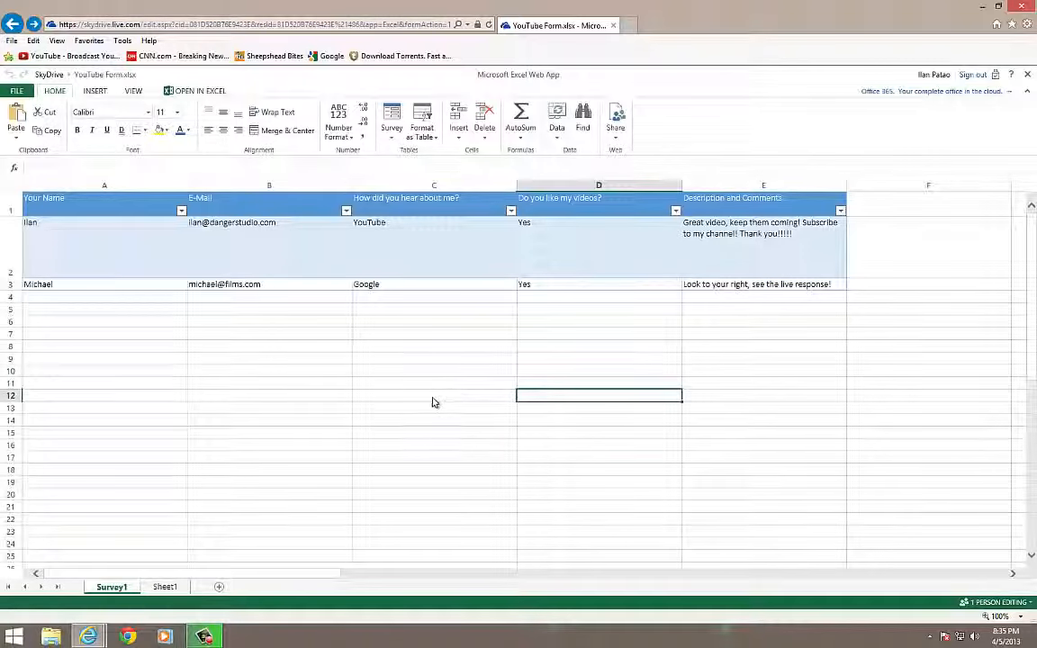
pyautogui.click(439, 400)
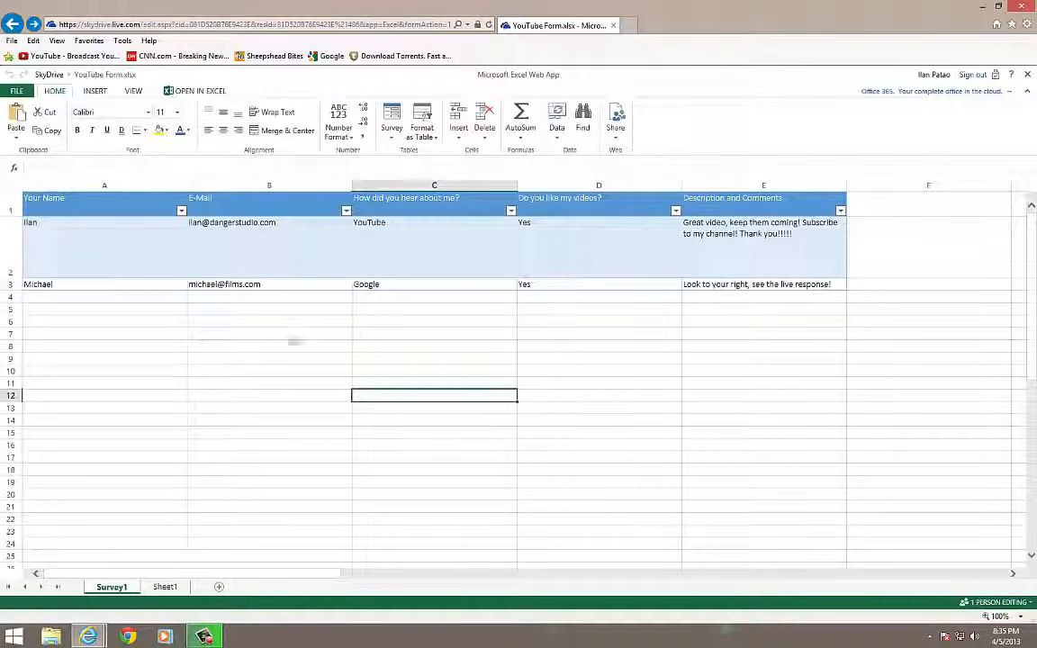
pyautogui.click(410, 371)
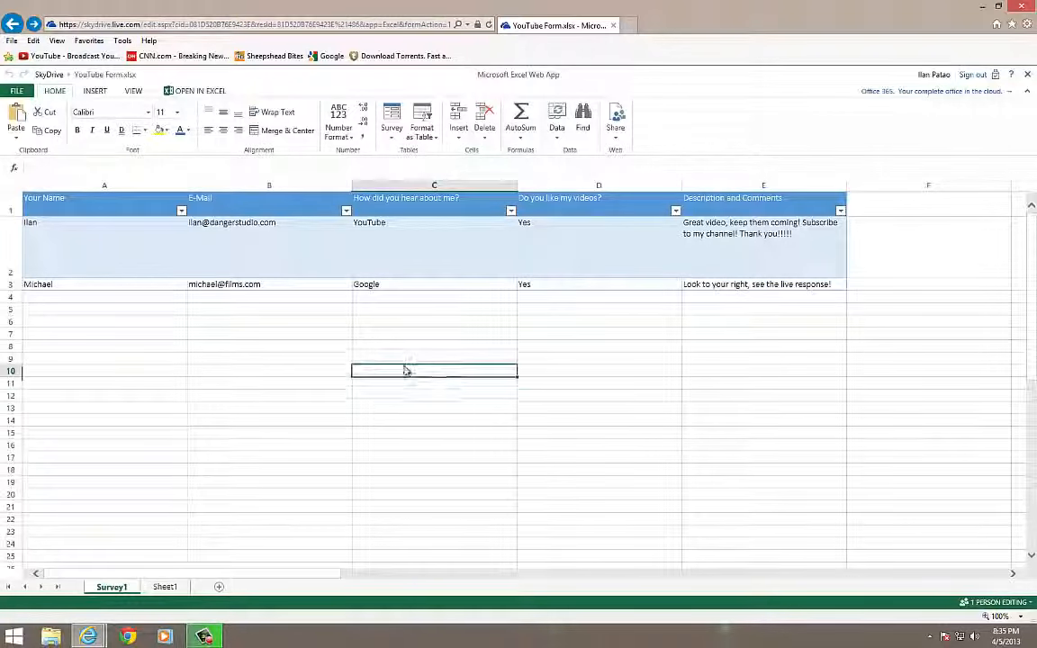